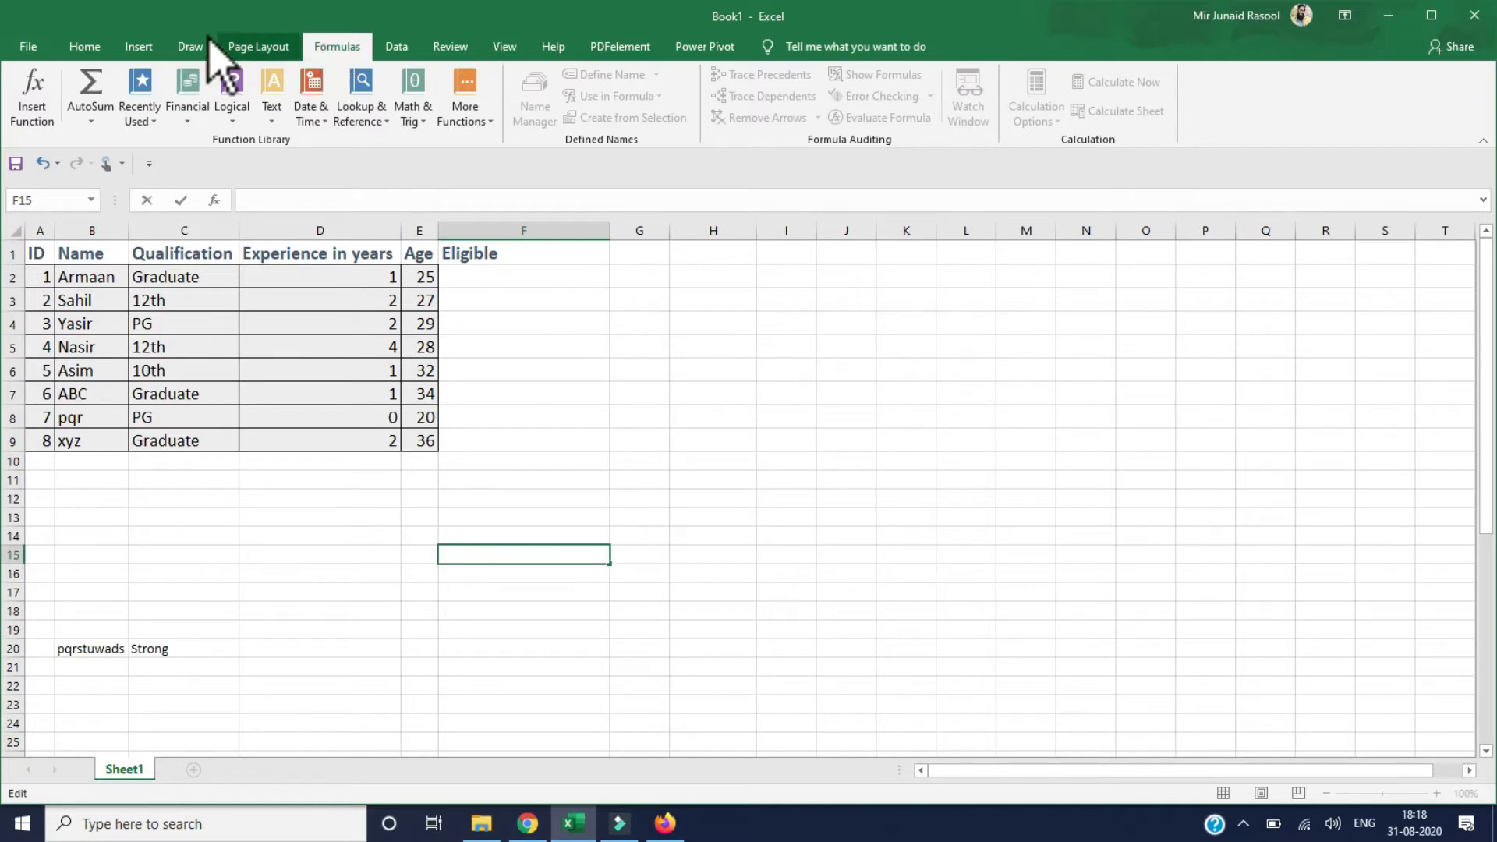
Step: Review the AutoSum calculation choices among the editing commands and in the function library, and leave cell F15
{"action": "left_click", "coordinate": [78, 47]}
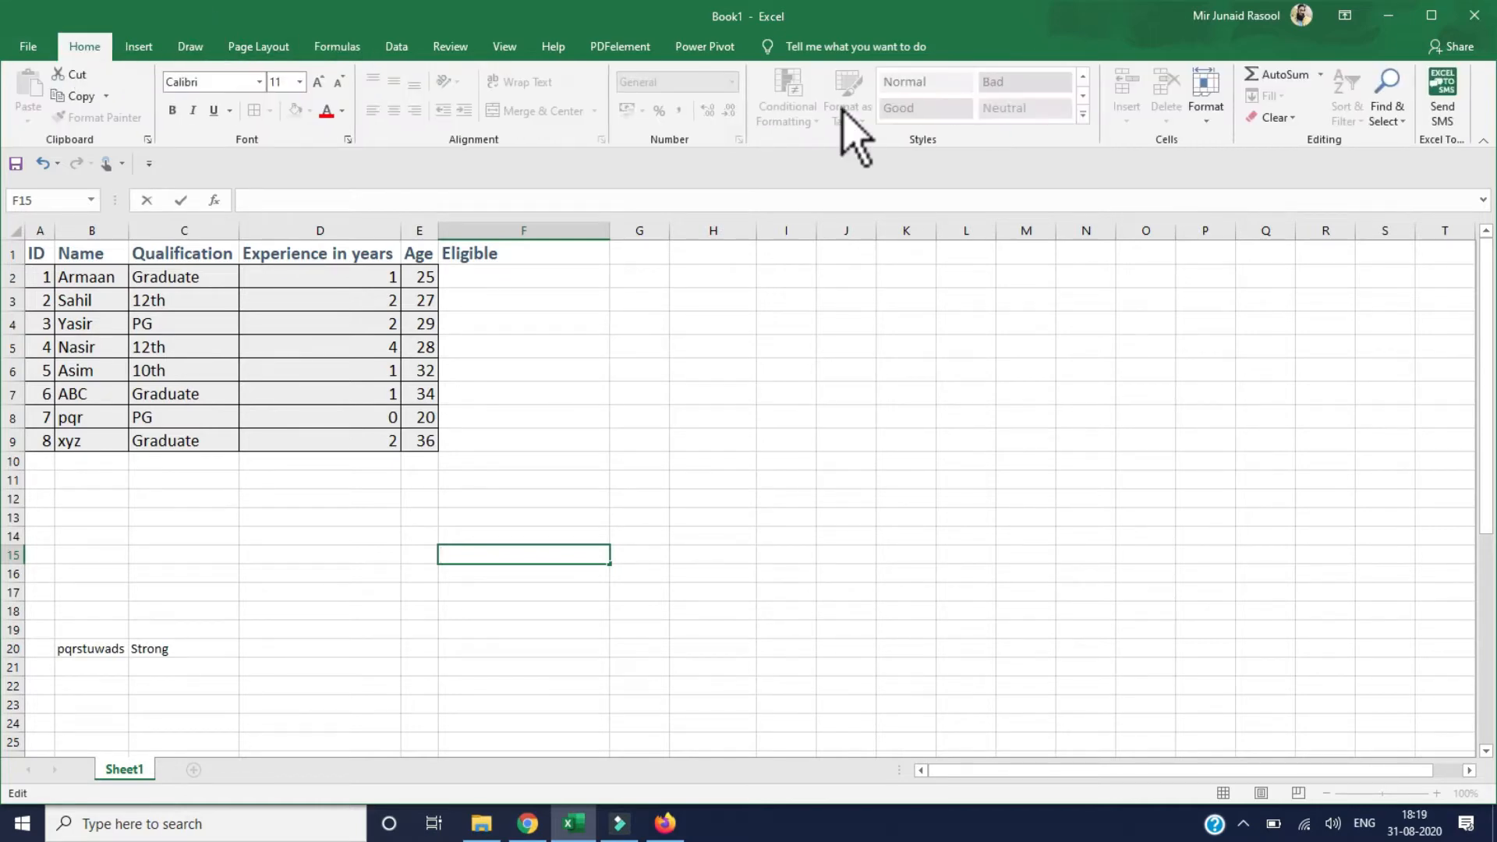
{"action": "left_click", "coordinate": [1323, 74]}
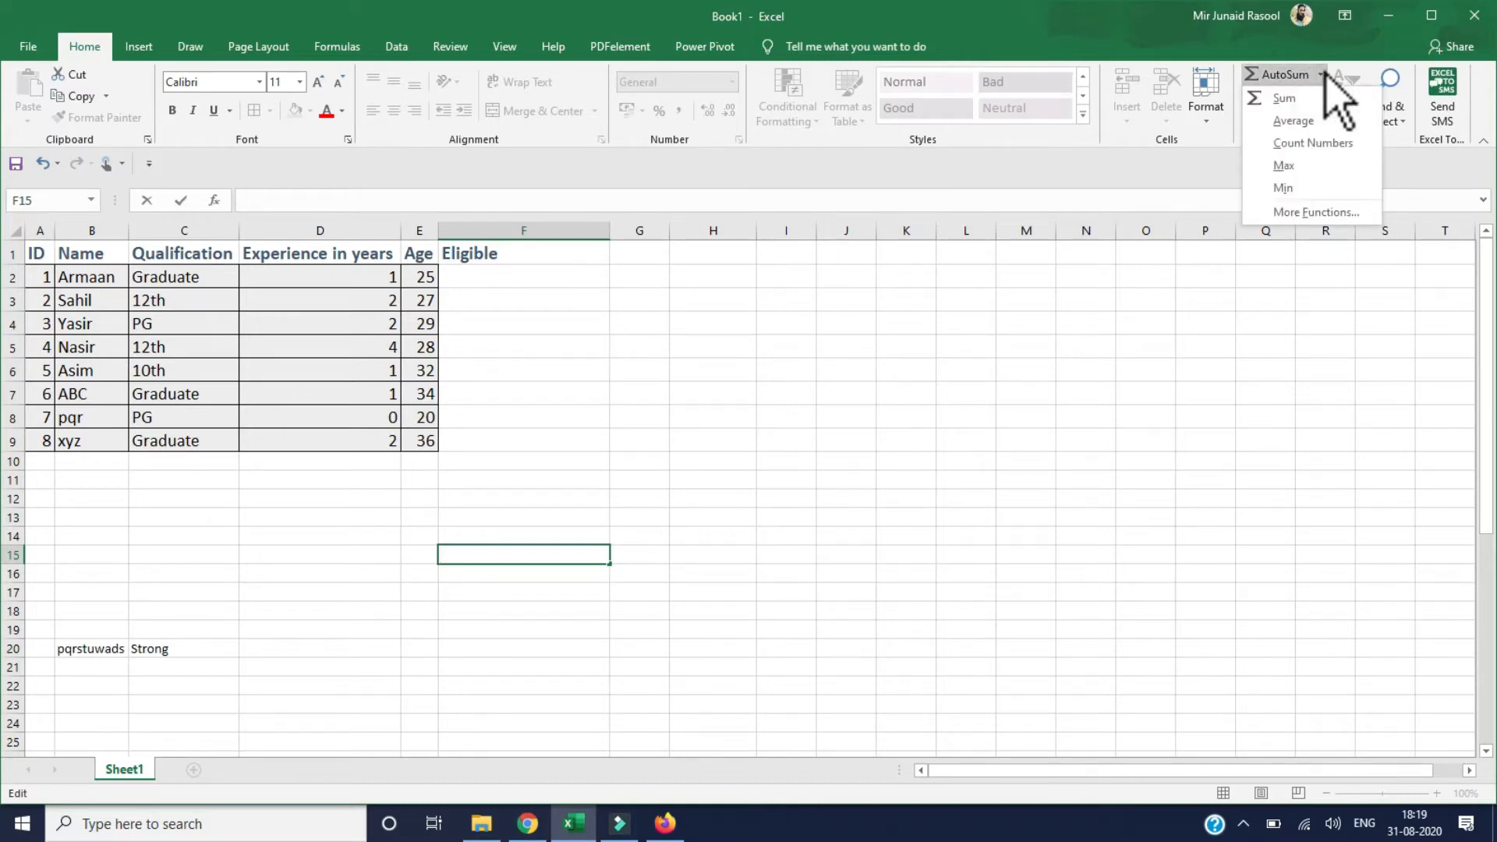
{"action": "left_click", "coordinate": [1323, 74]}
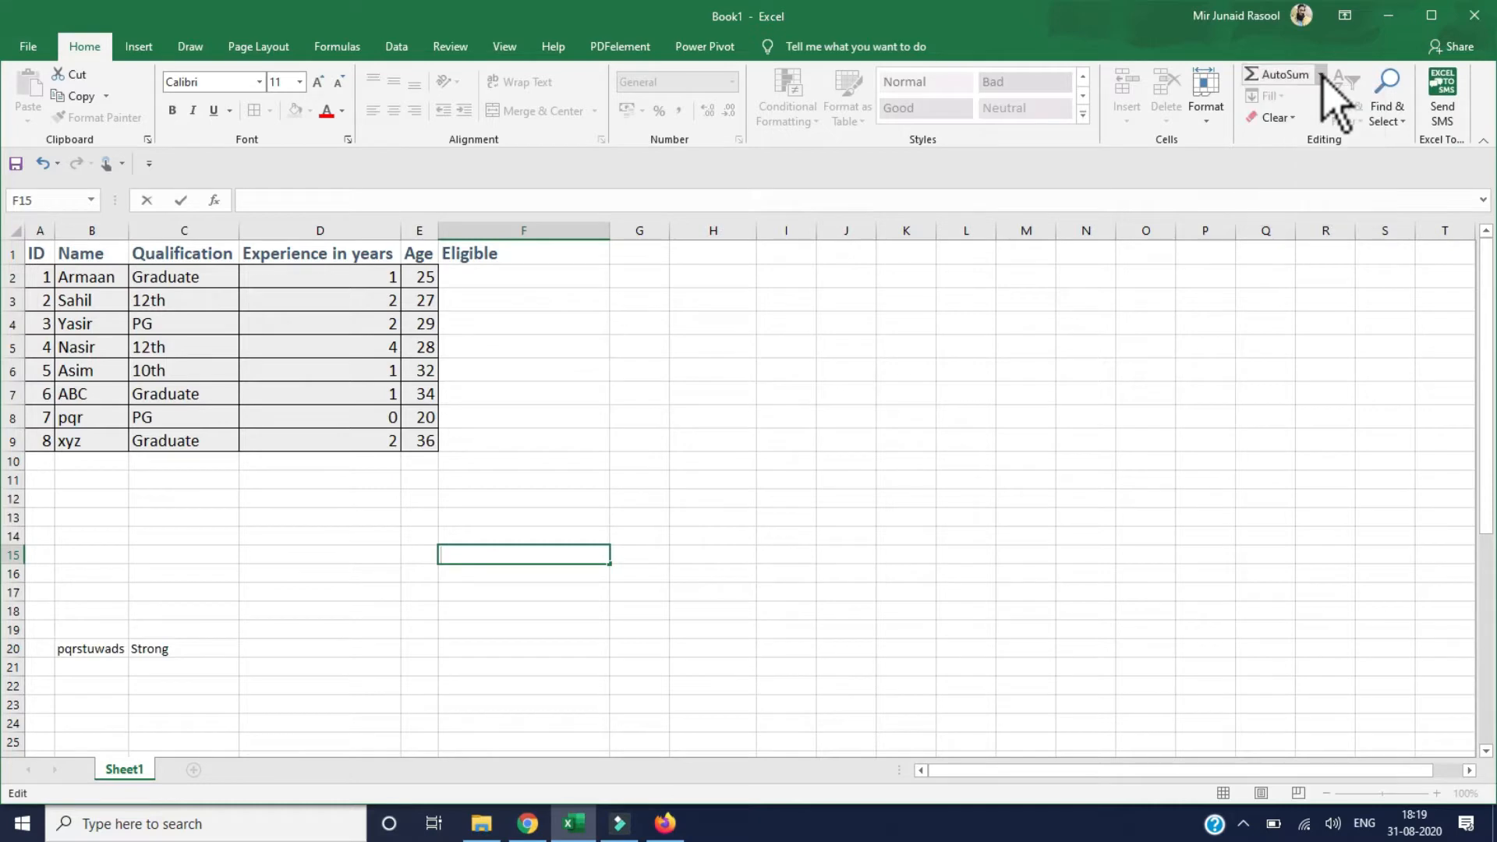
{"action": "left_click", "coordinate": [337, 46]}
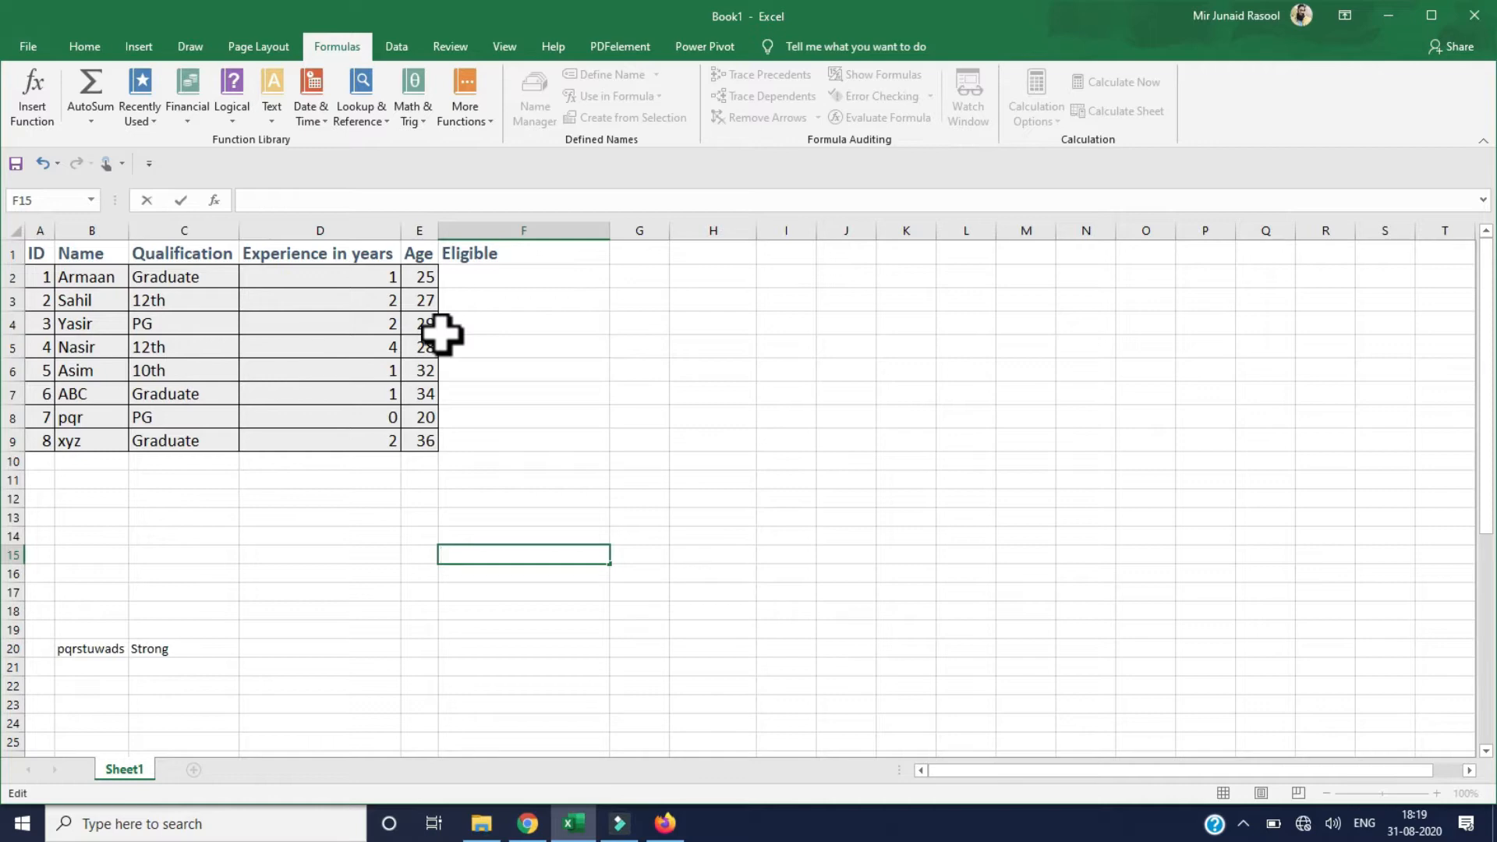
{"action": "left_click", "coordinate": [89, 122]}
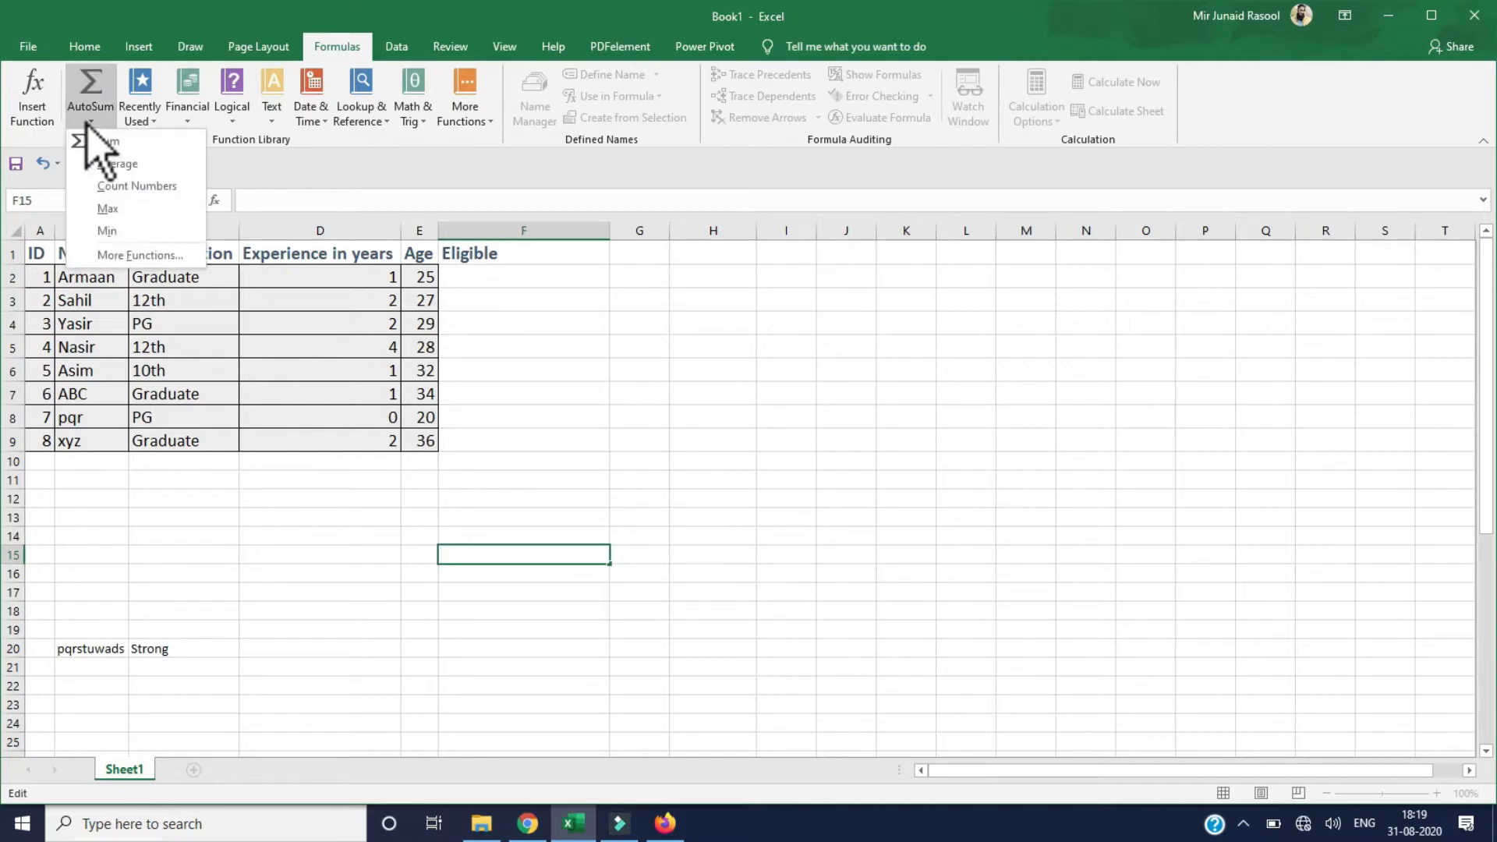
{"action": "left_click", "coordinate": [91, 124]}
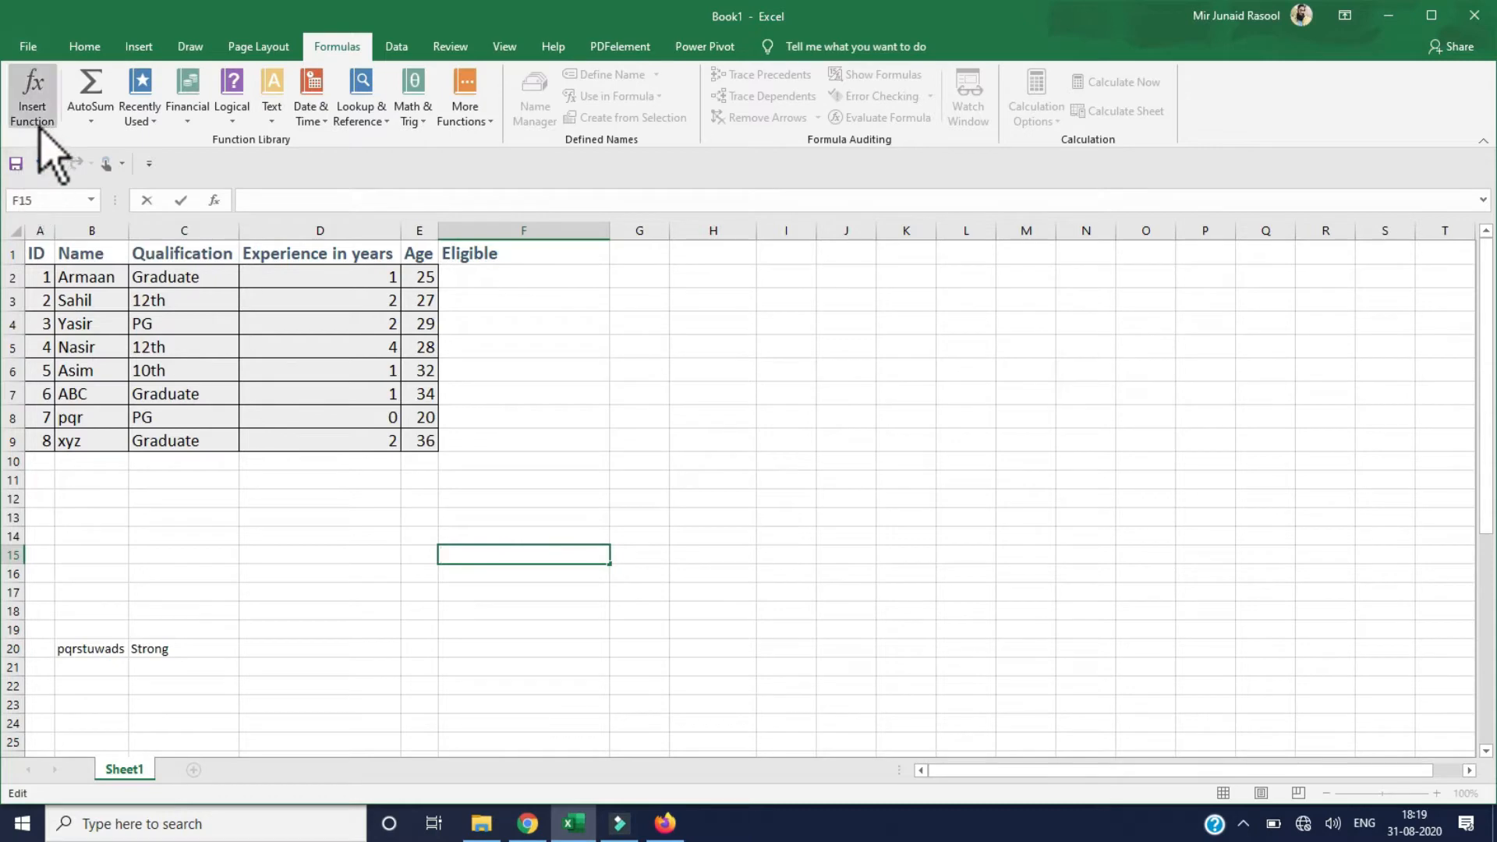
{"action": "left_click", "coordinate": [550, 517]}
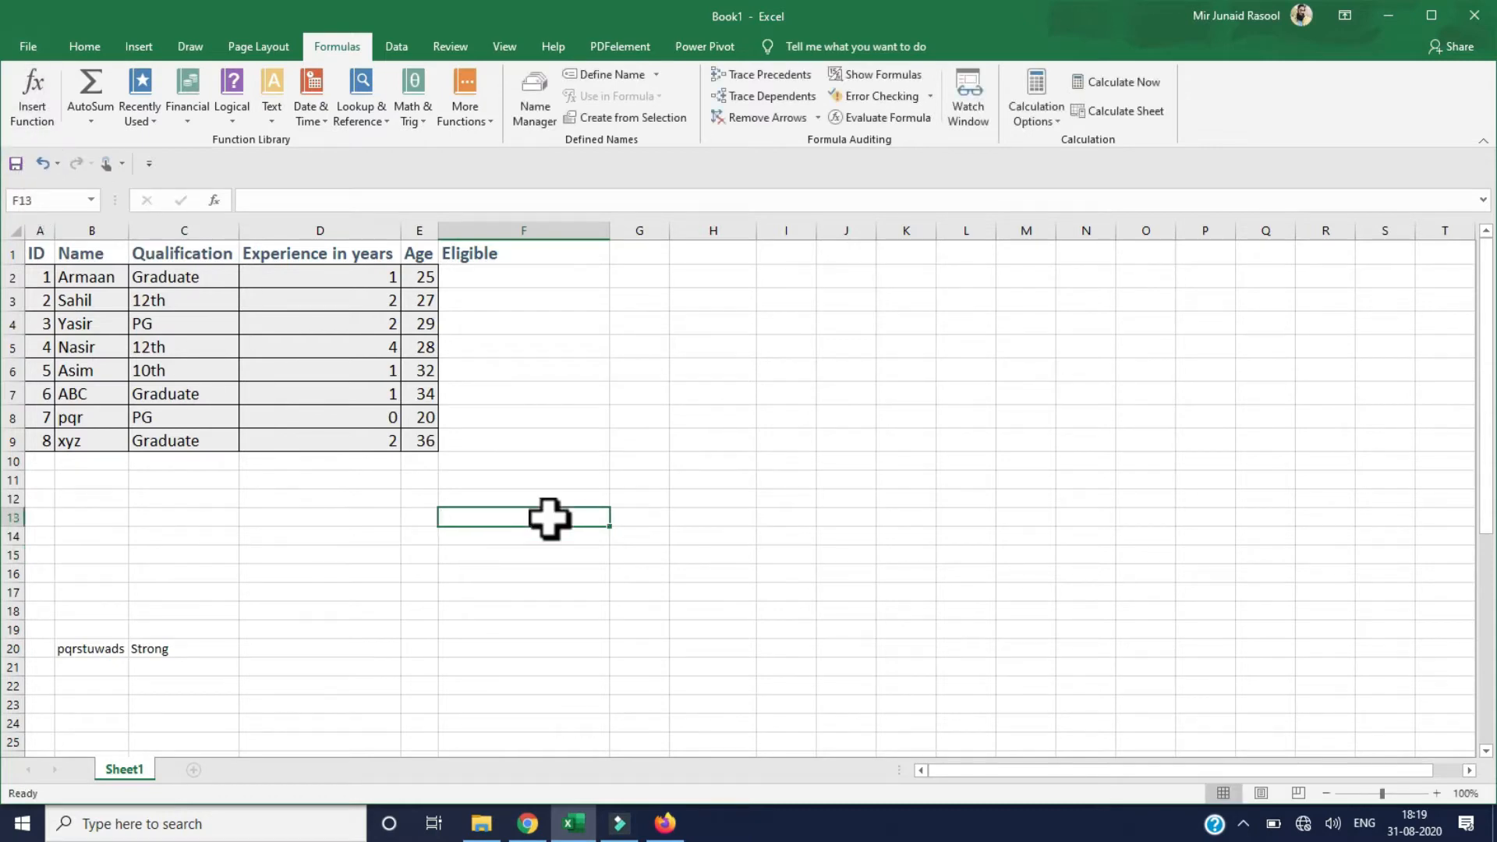
Step: Start inserting a function in cell L12, with "sum" as the search text and All as the function category
{"action": "left_click", "coordinate": [966, 497]}
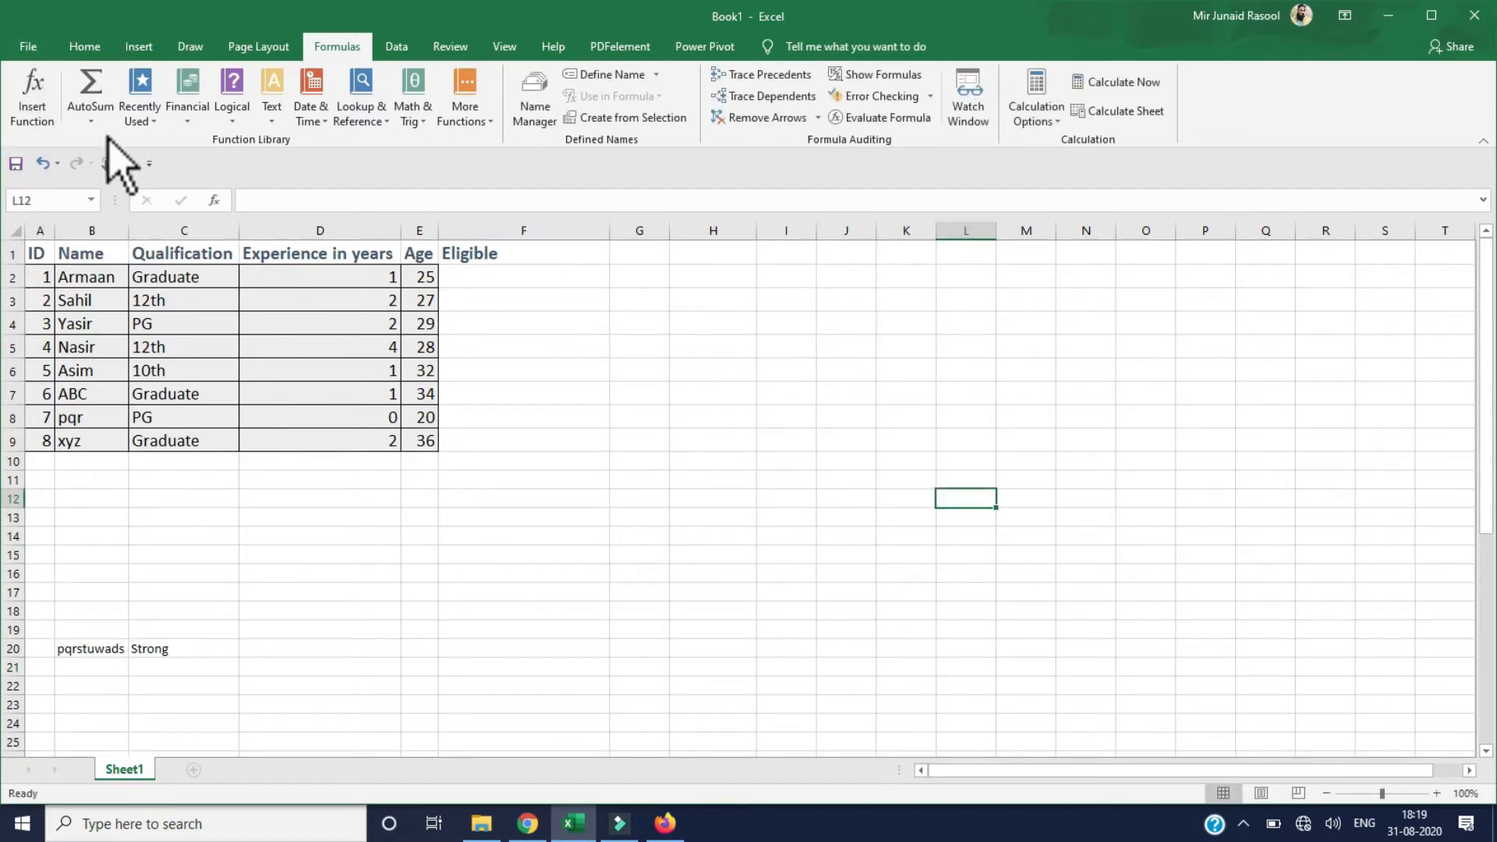
{"action": "left_click", "coordinate": [31, 109]}
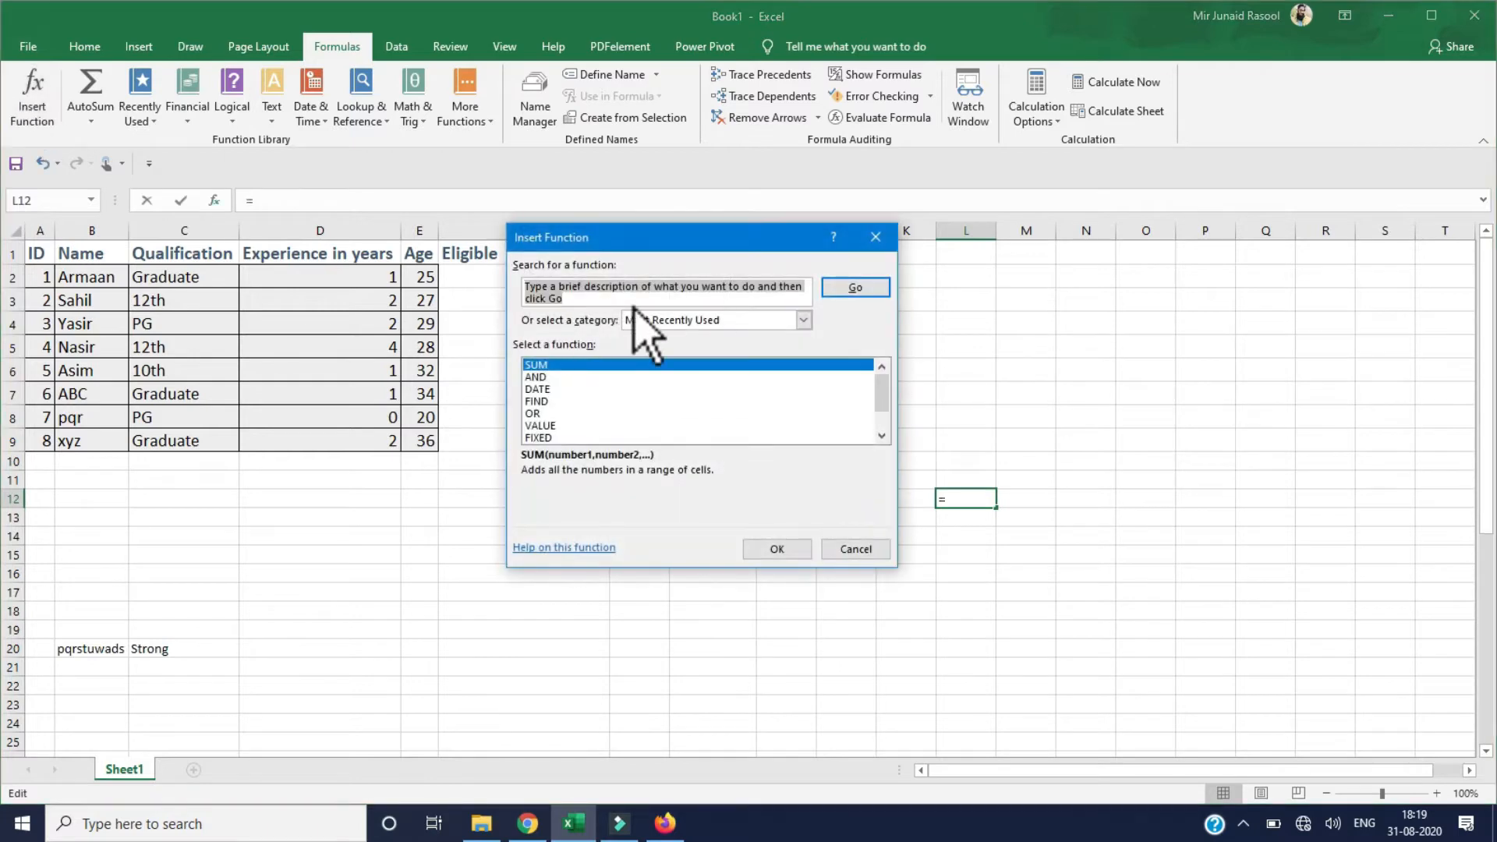
{"action": "left_click", "coordinate": [582, 301]}
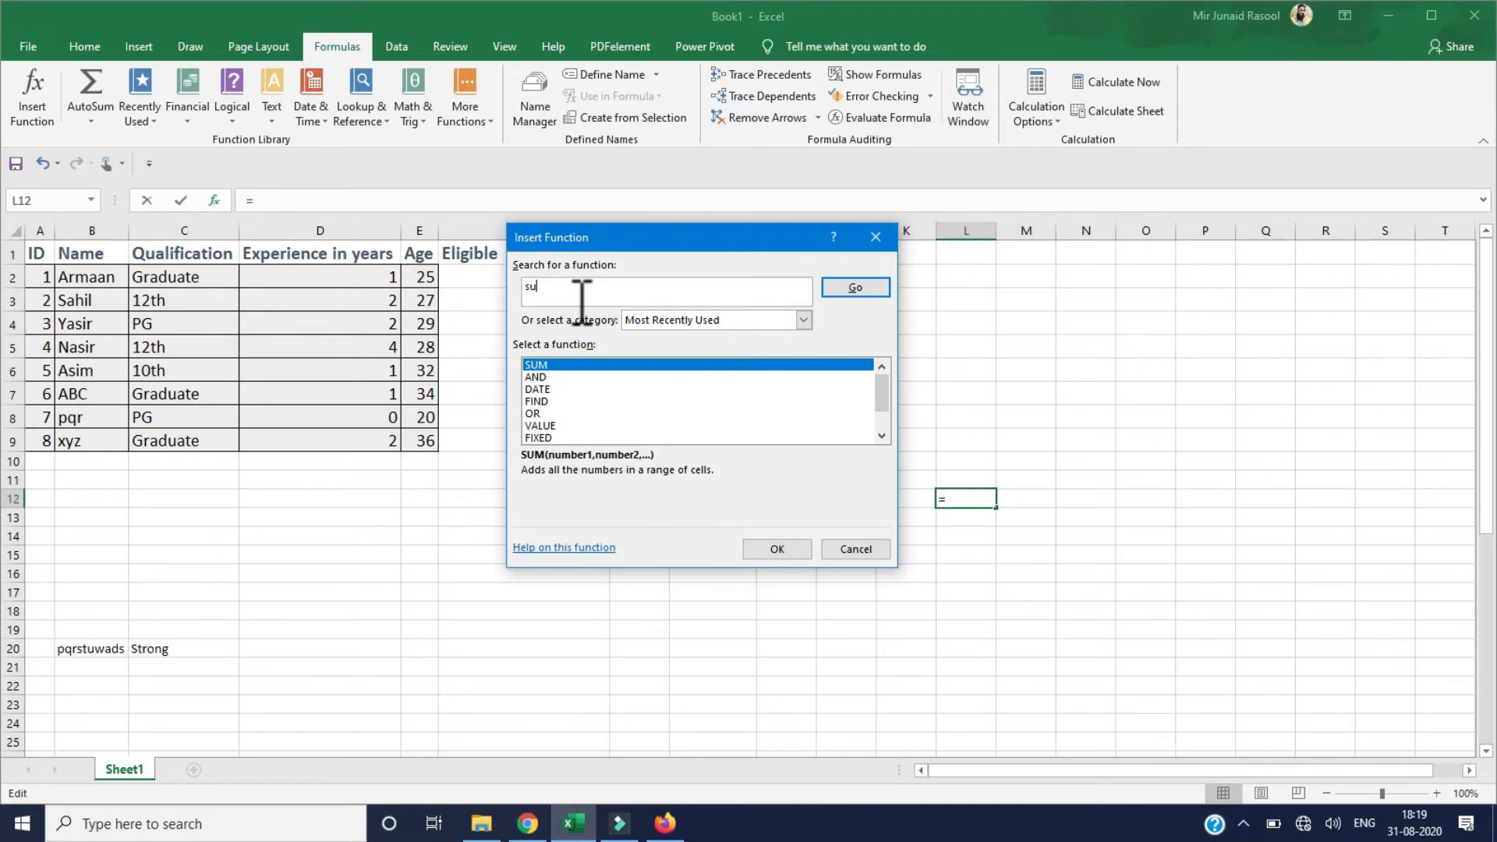
{"action": "left_click", "coordinate": [803, 320]}
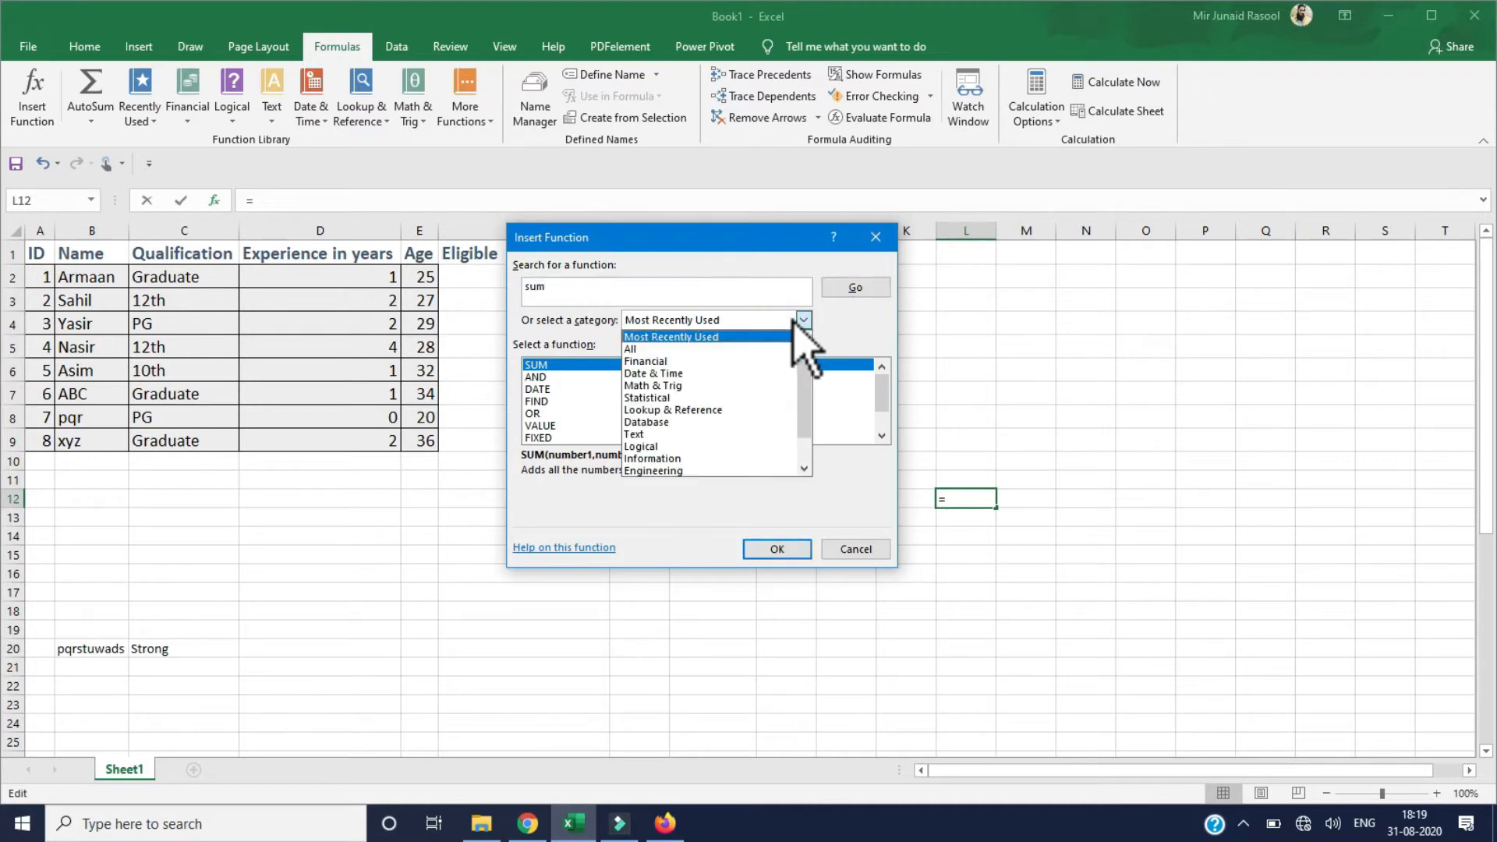
{"action": "left_click", "coordinate": [699, 343]}
{"action": "left_click", "coordinate": [725, 321]}
{"action": "left_click", "coordinate": [748, 345]}
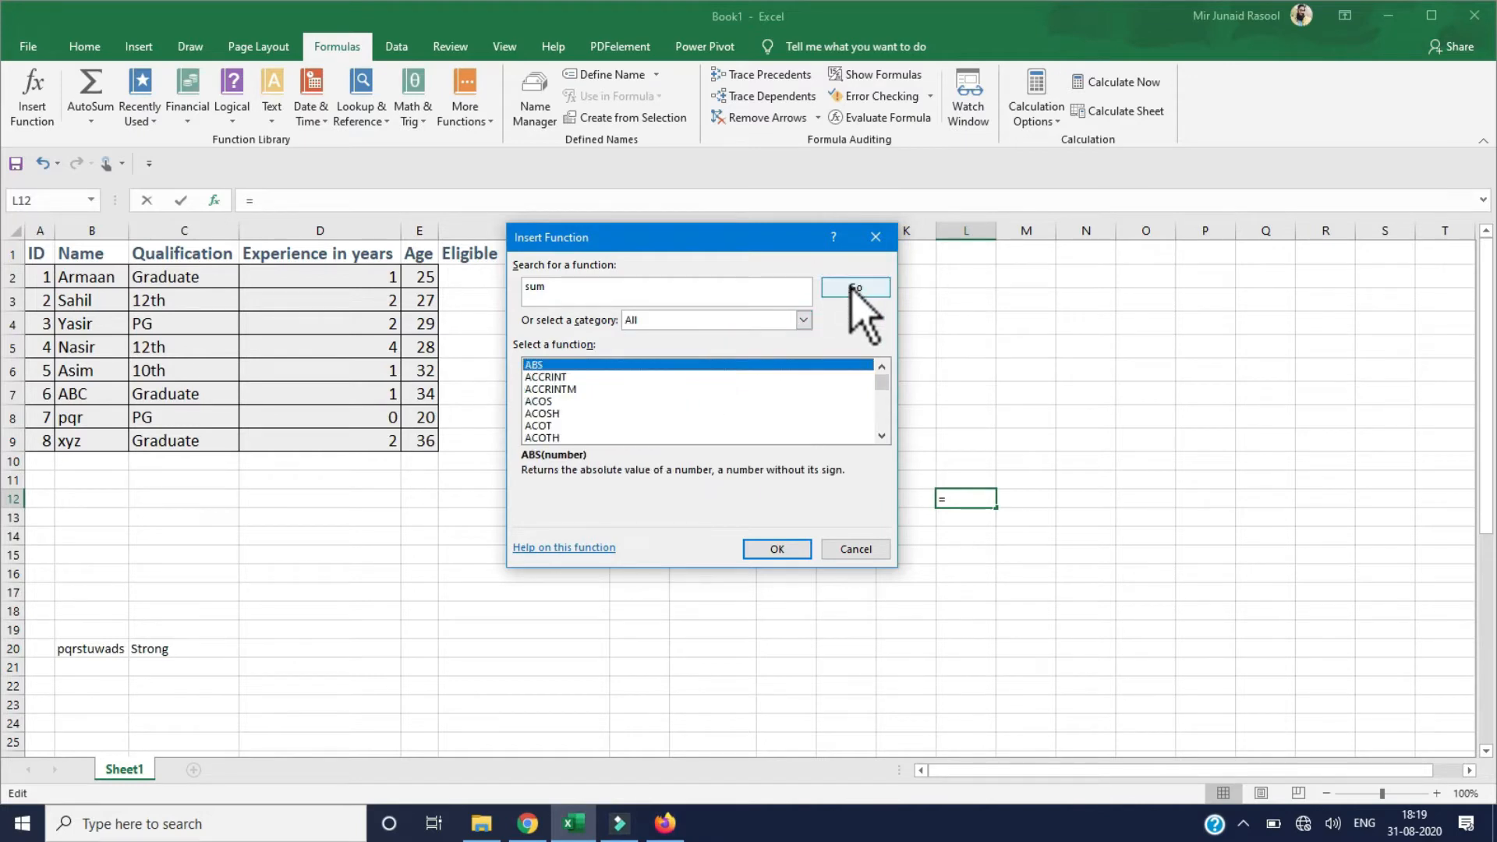
Step: Look through the complete list of function categories and keep All selected
{"action": "left_click", "coordinate": [748, 322]}
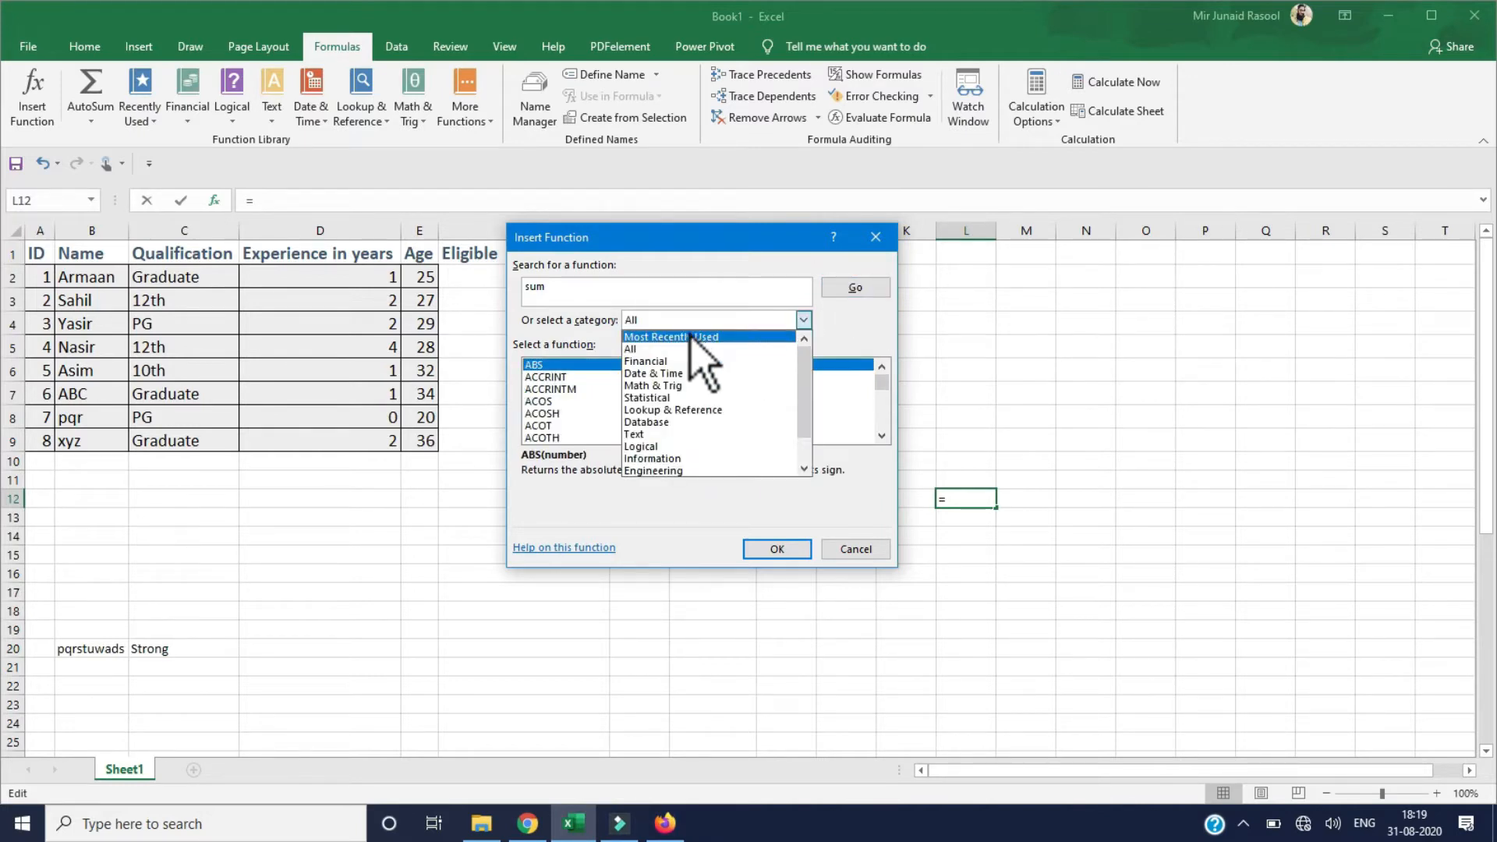
{"action": "left_click_drag", "start_coordinate": [804, 360], "coordinate": [807, 403]}
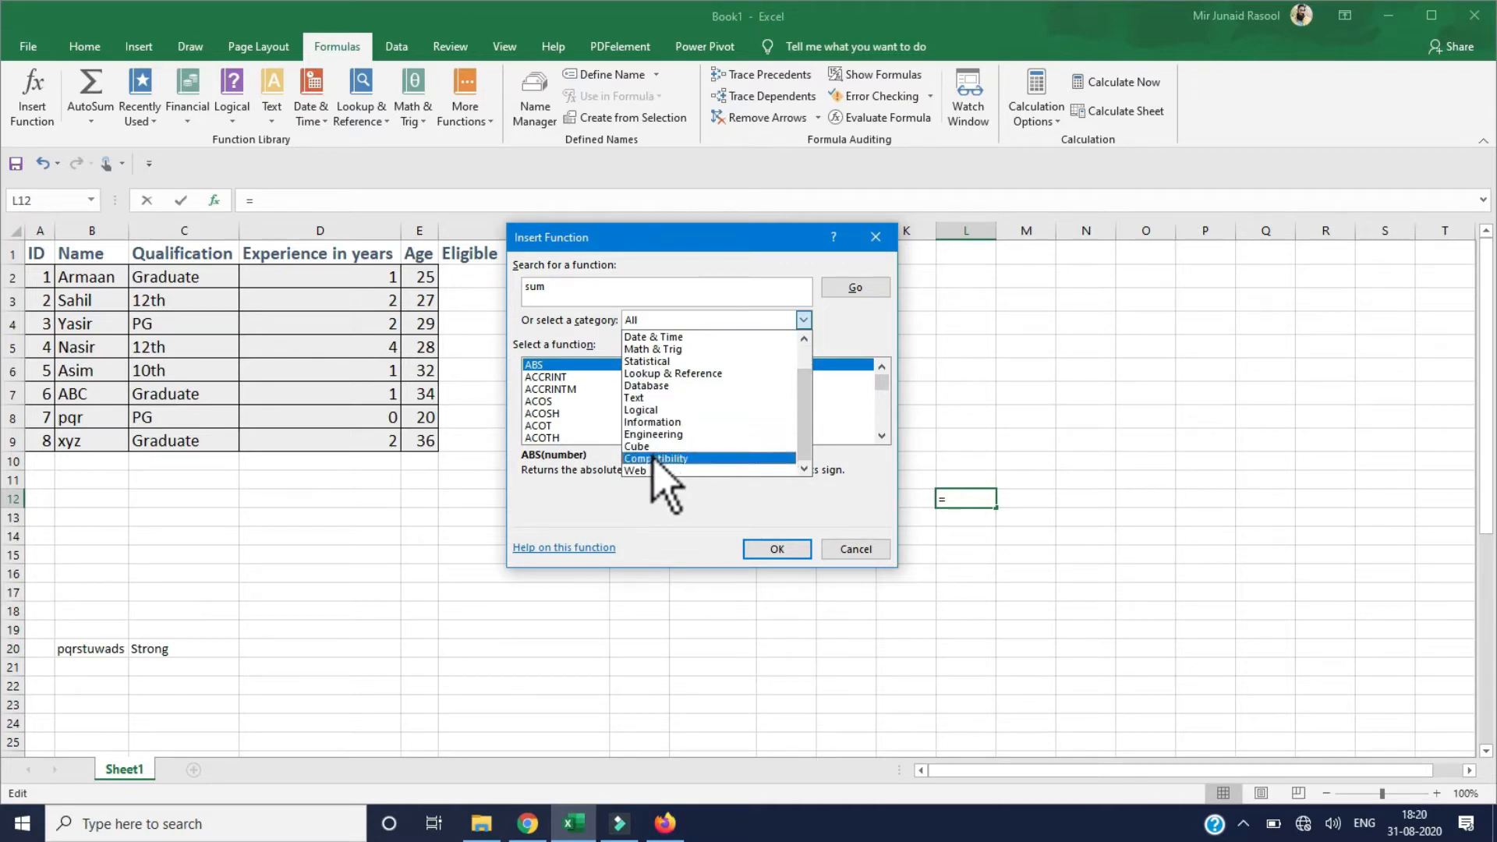
{"action": "left_click_drag", "start_coordinate": [803, 377], "coordinate": [806, 331]}
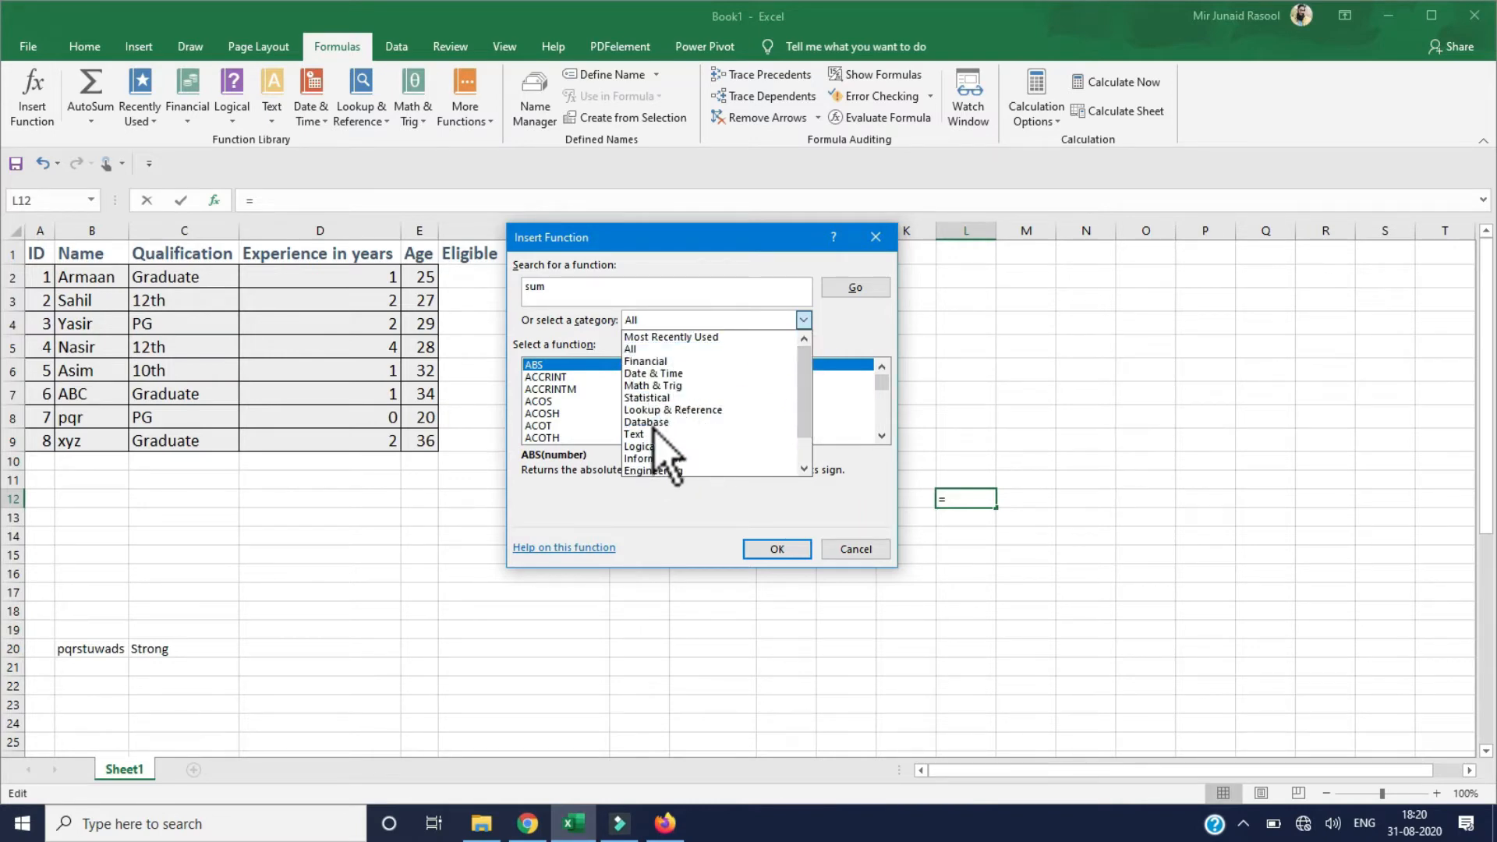
{"action": "left_click", "coordinate": [753, 348]}
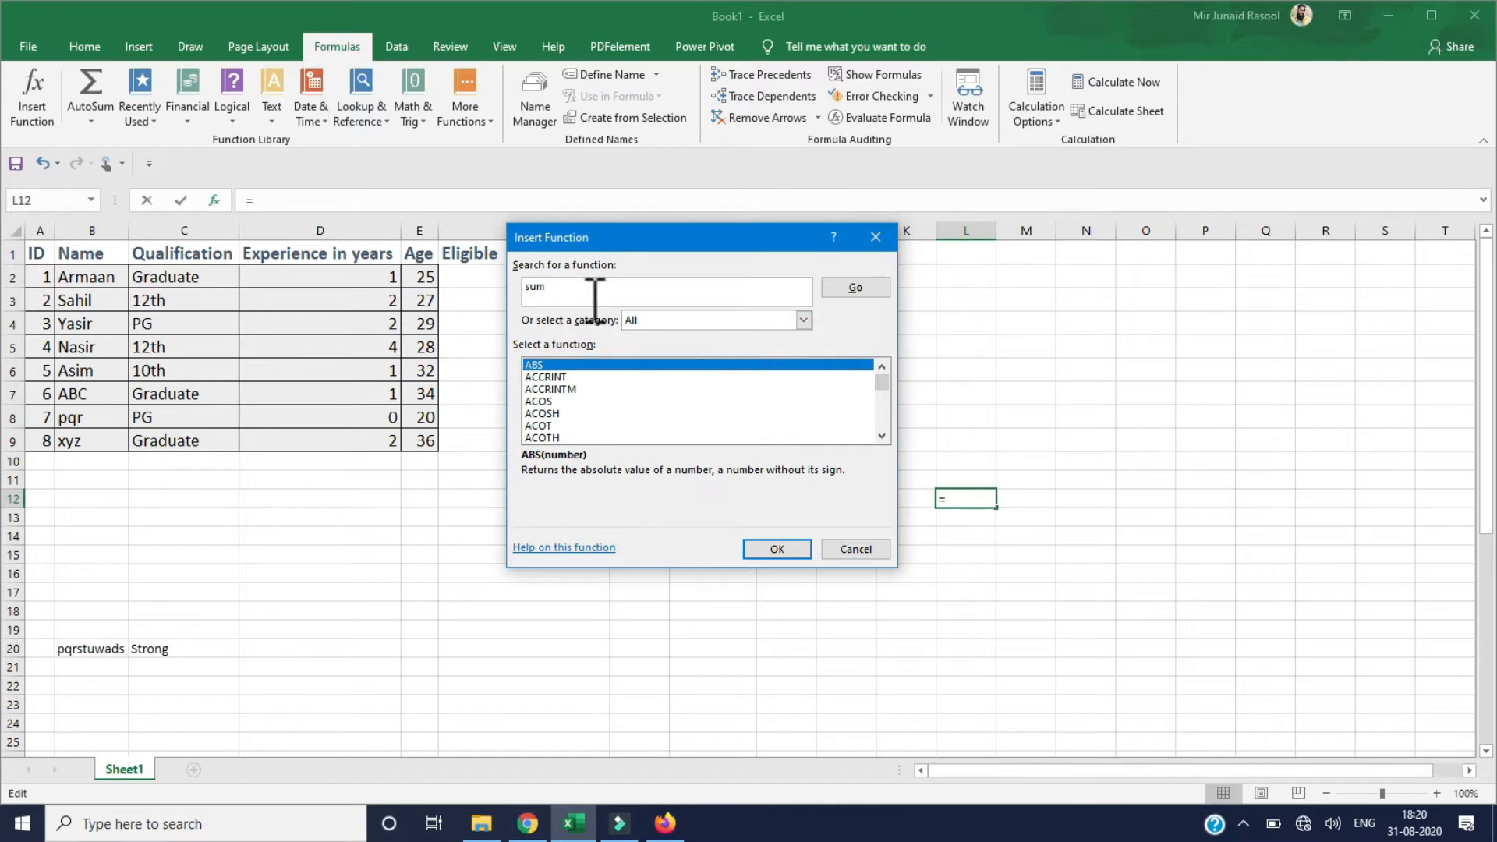
Step: Run the function search for "sum" and insert the SUM function in cell L12
{"action": "left_click", "coordinate": [588, 292]}
{"action": "left_click", "coordinate": [855, 288]}
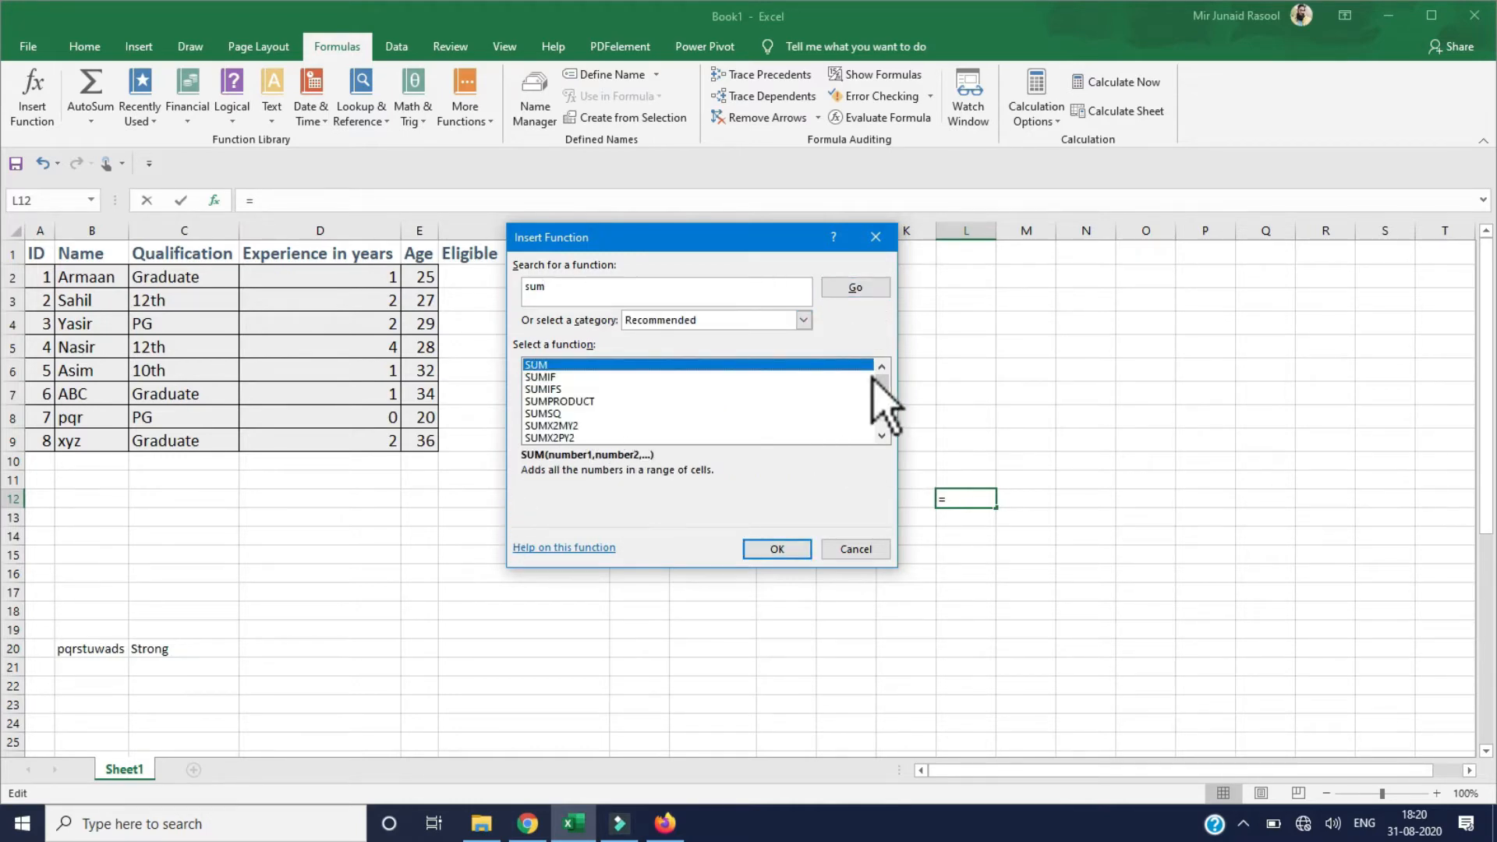
{"action": "left_click_drag", "start_coordinate": [883, 385], "coordinate": [881, 365]}
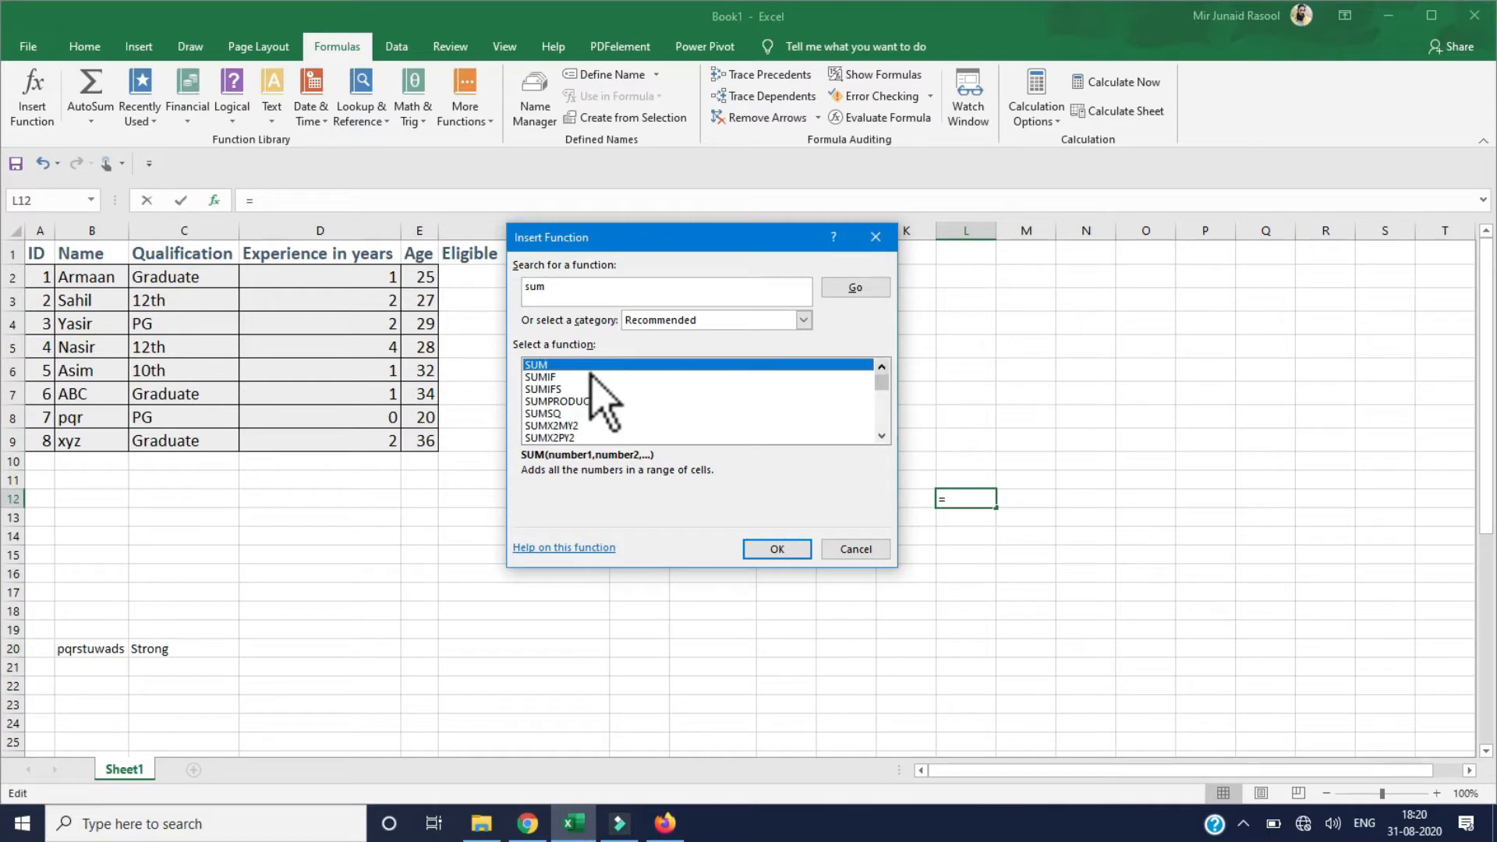
{"action": "left_click", "coordinate": [774, 549]}
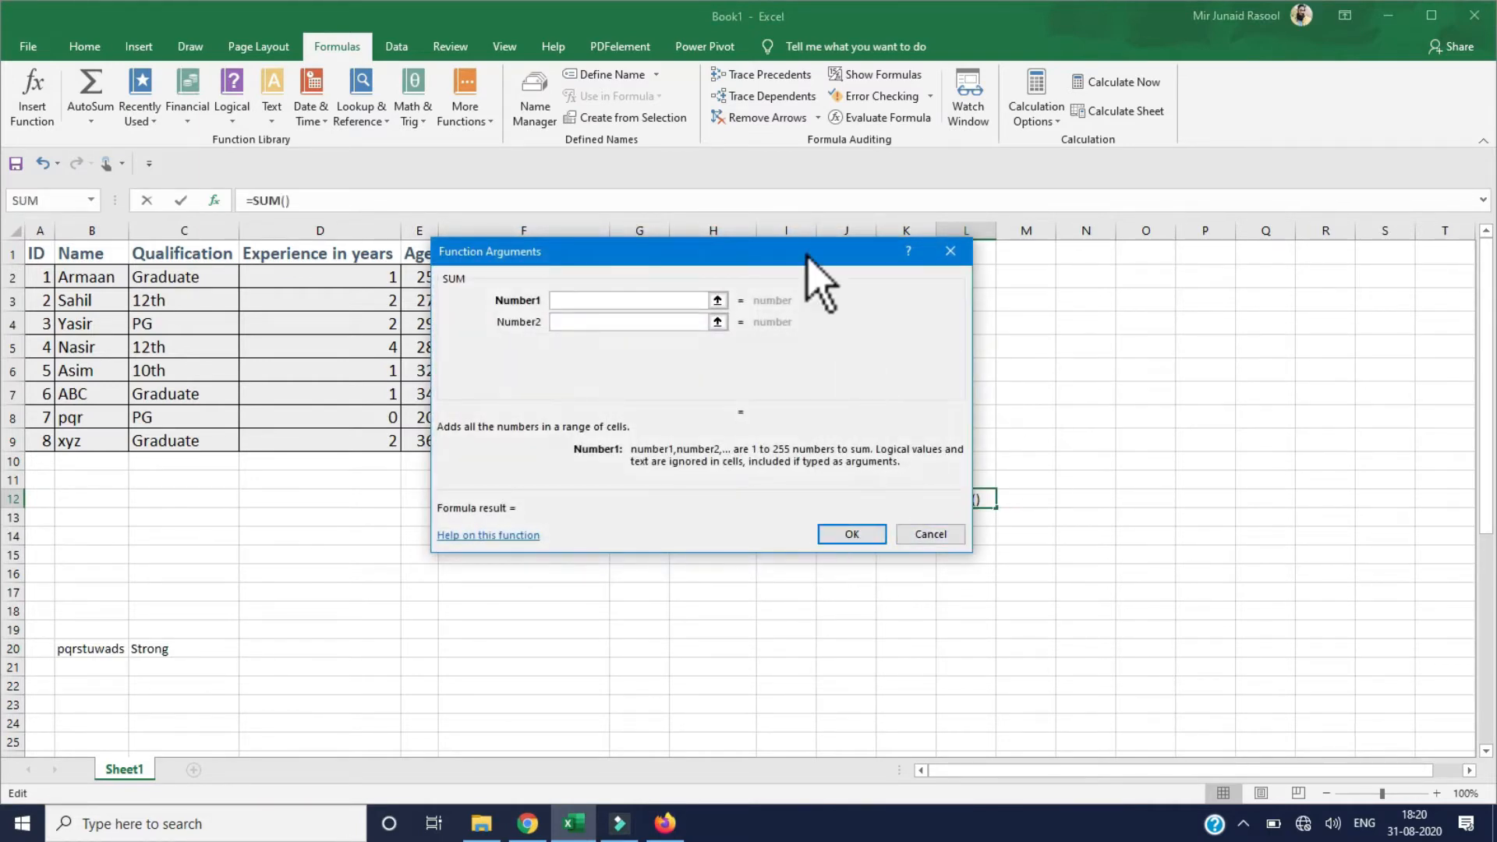
Step: Set the first SUM argument to the Experience in years values D2:D9 and complete the formula
{"action": "left_click_drag", "start_coordinate": [801, 254], "coordinate": [687, 391]}
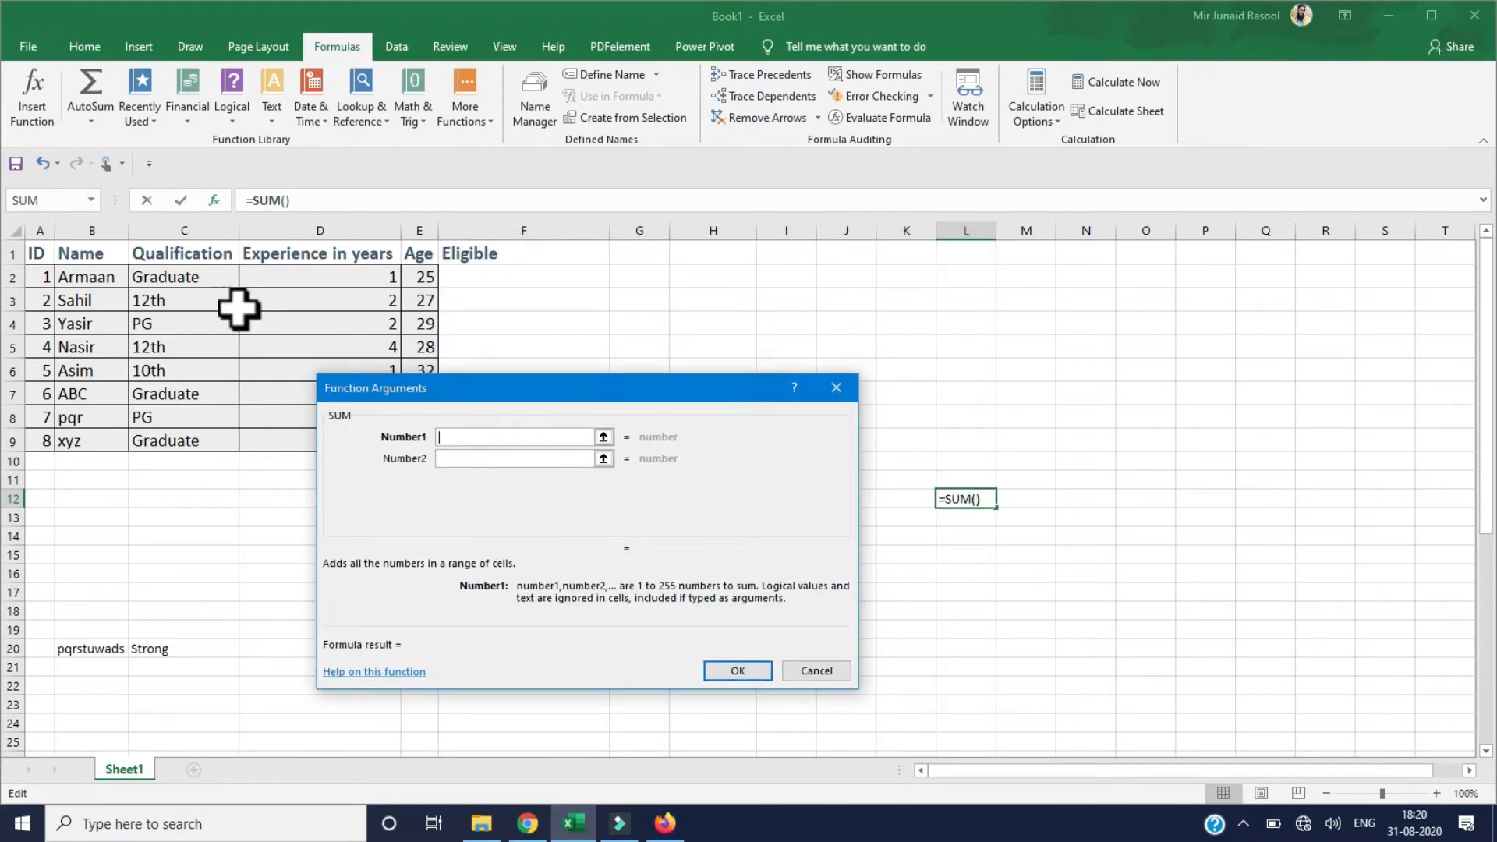
{"action": "left_click_drag", "start_coordinate": [267, 274], "coordinate": [276, 441]}
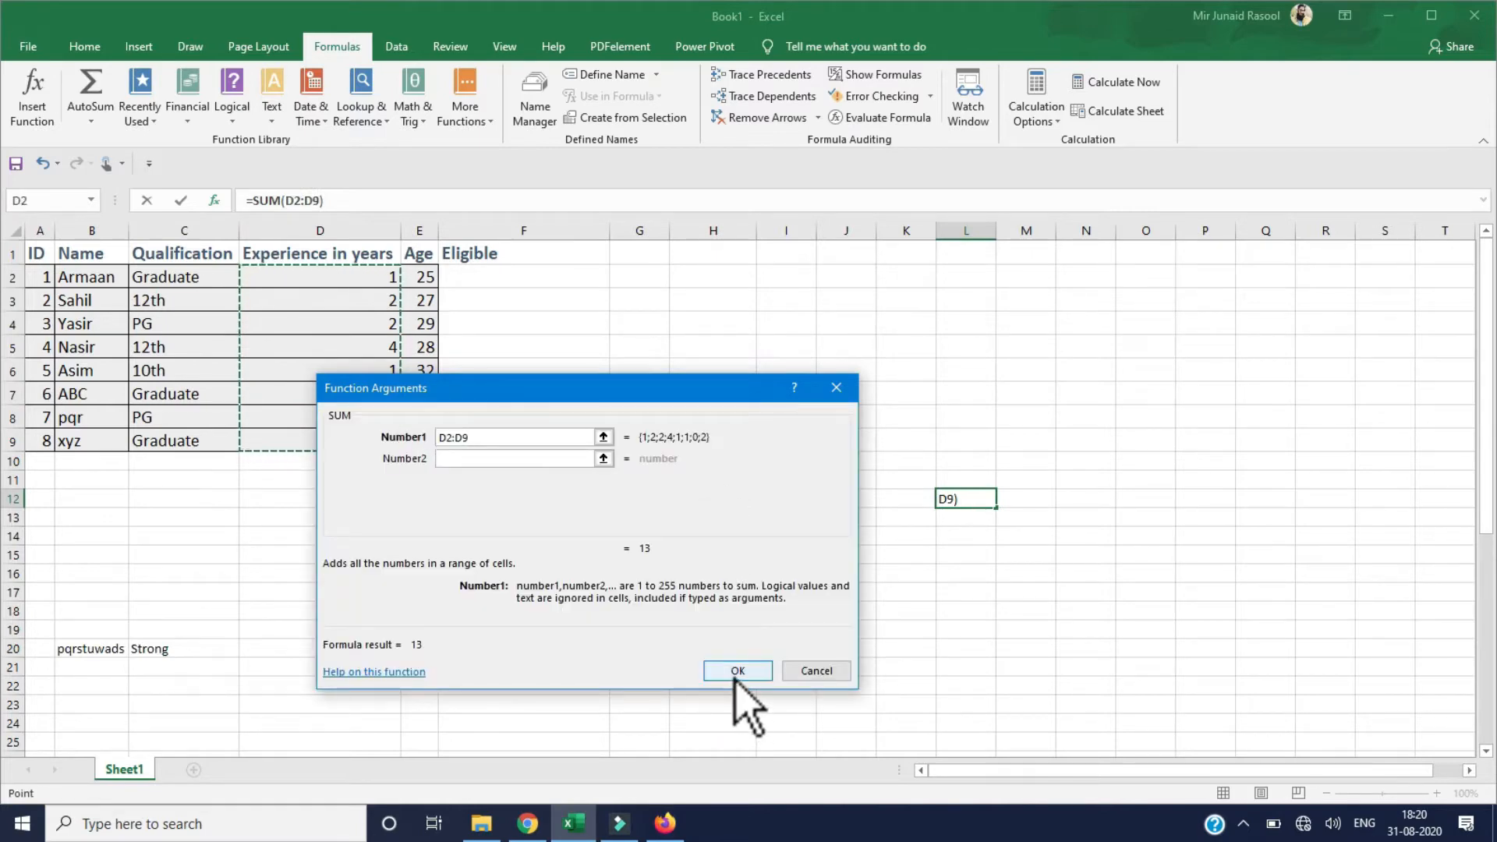
{"action": "left_click", "coordinate": [735, 672]}
Step: Delete the whole SUM formula from cell L12
{"action": "double_click", "coordinate": [963, 496]}
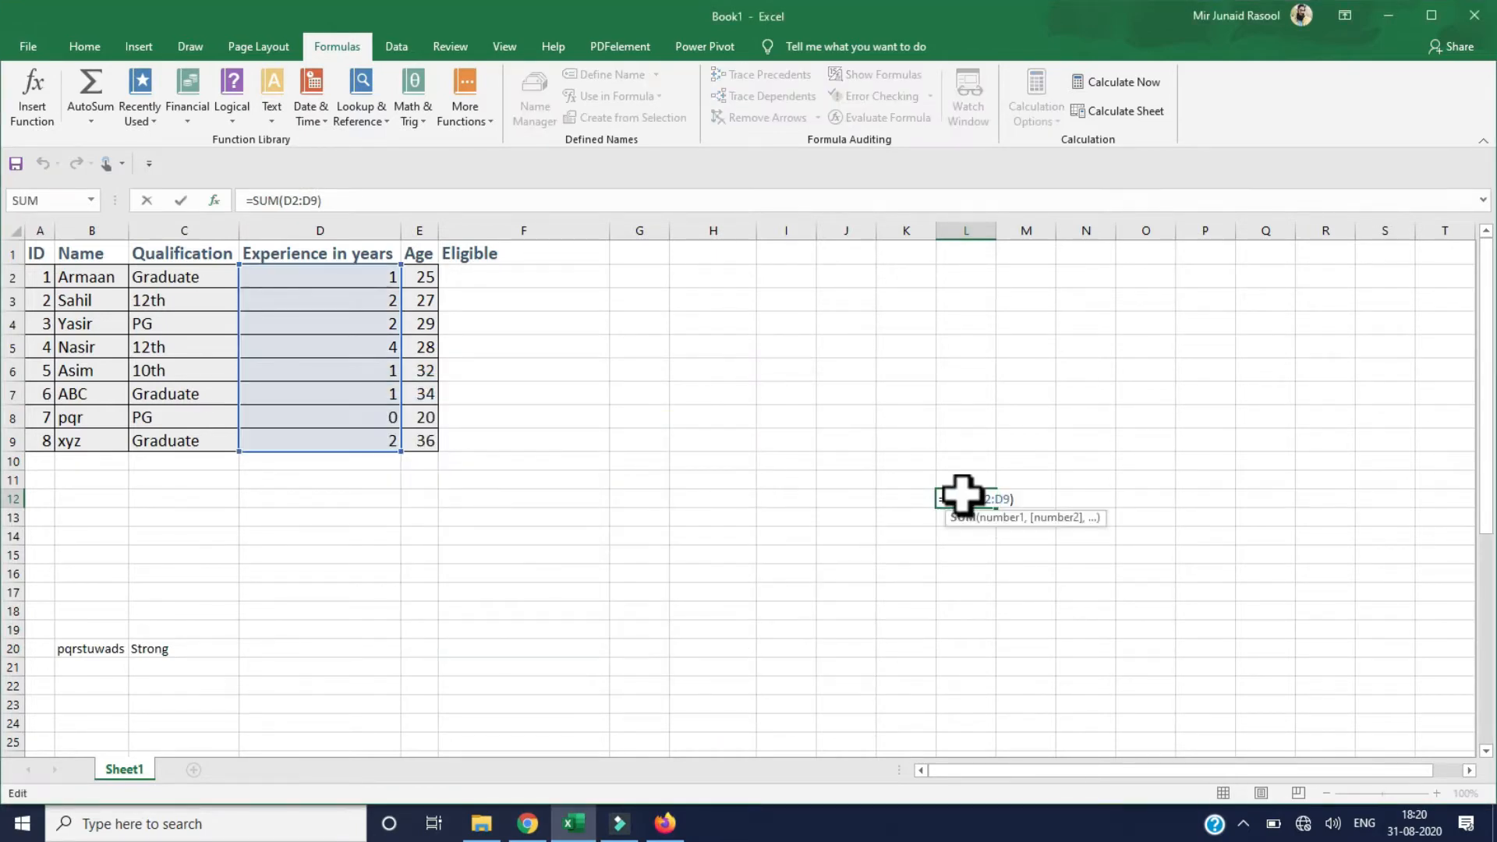
{"action": "left_click_drag", "start_coordinate": [1031, 503], "coordinate": [930, 508]}
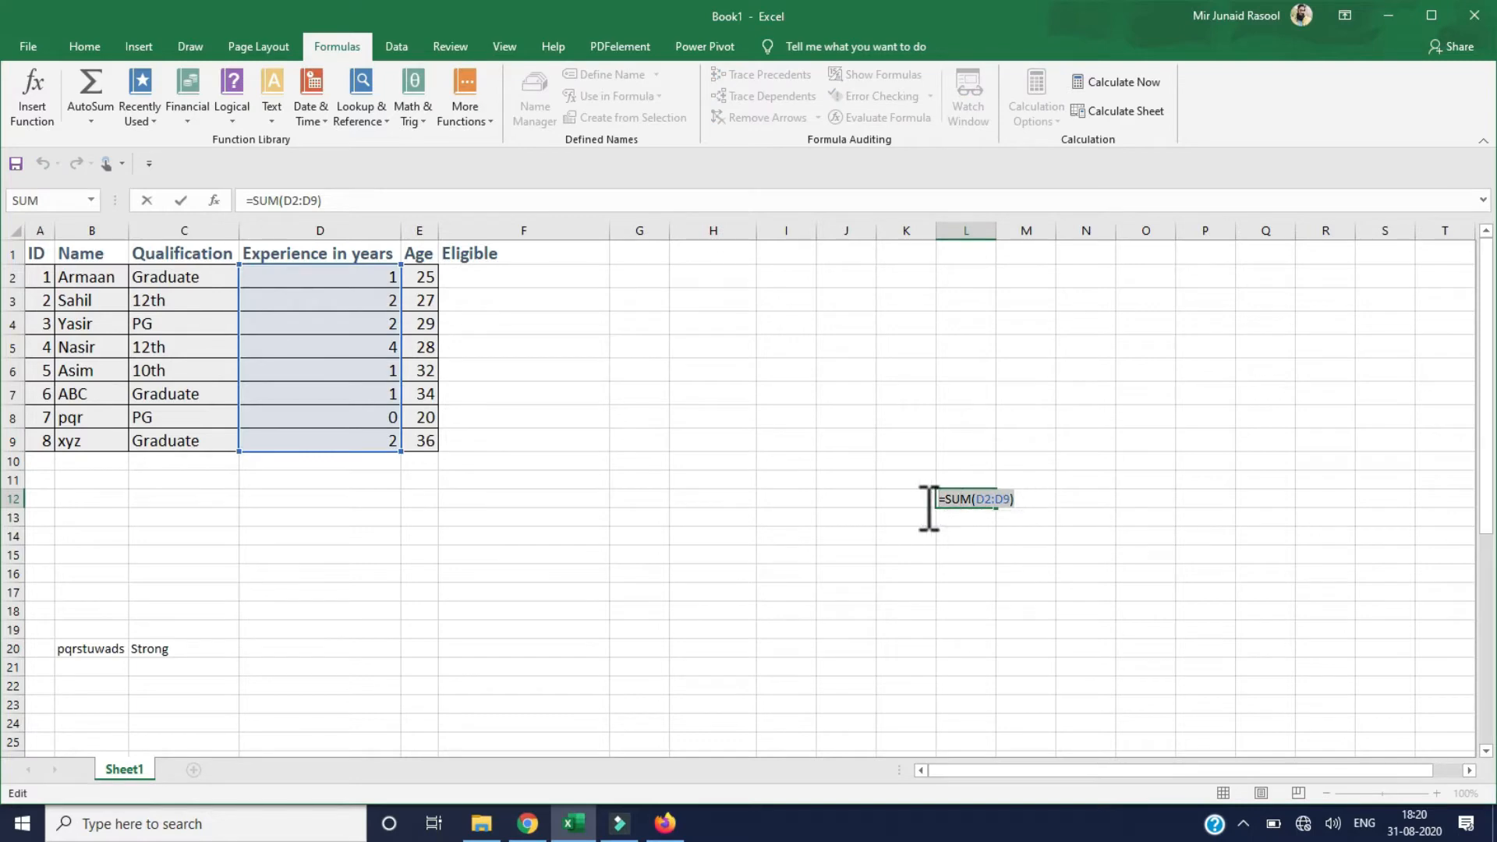
{"action": "key", "text": "BackSpace"}
Step: Start a hand-written =sum( formula in cell K14, erase the function name and leave the cell
{"action": "left_click", "coordinate": [933, 539]}
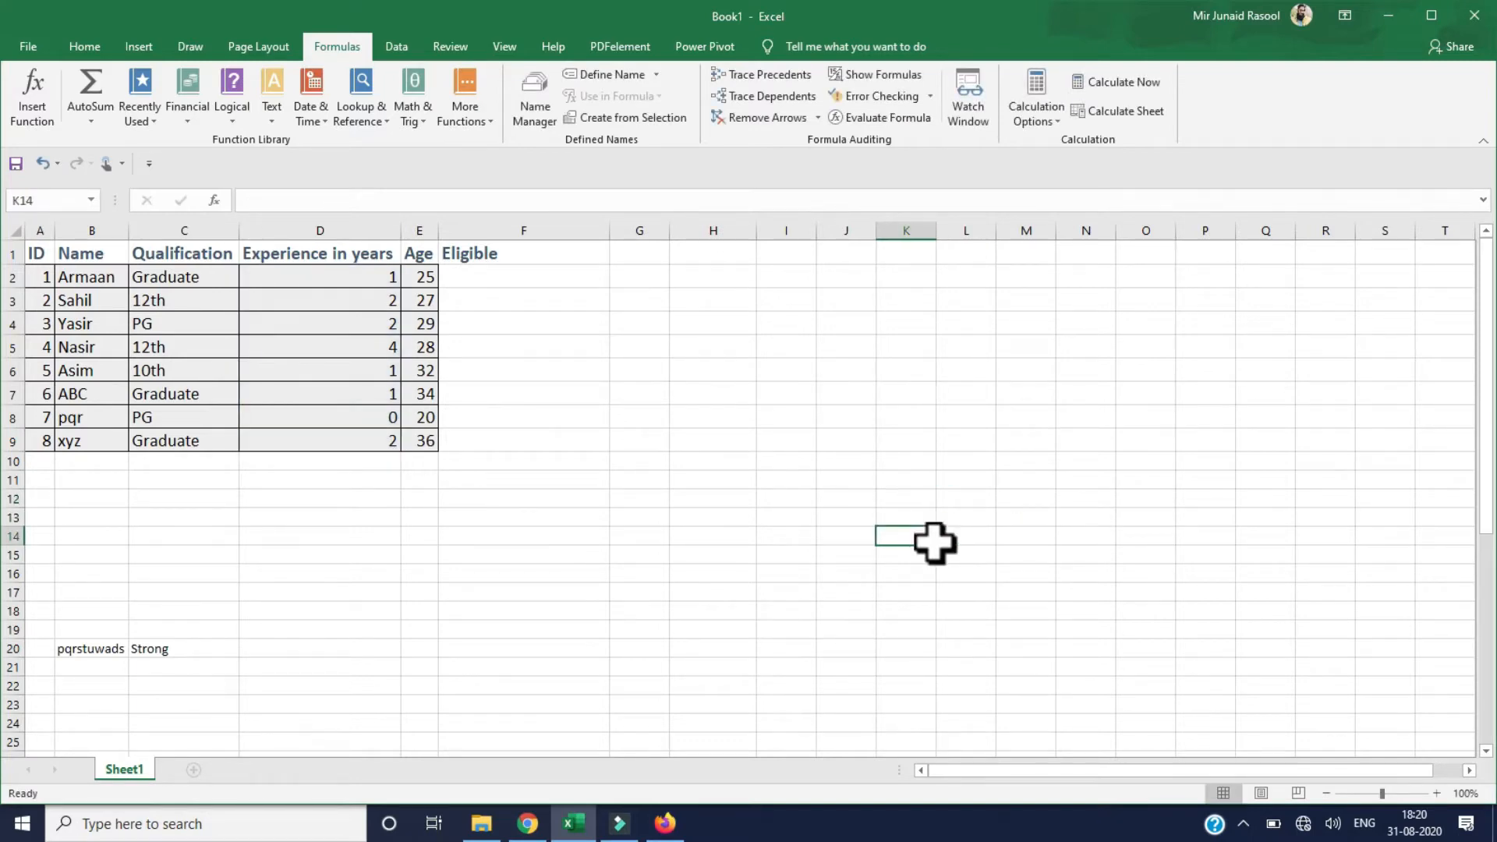
{"action": "type", "text": "=sum"}
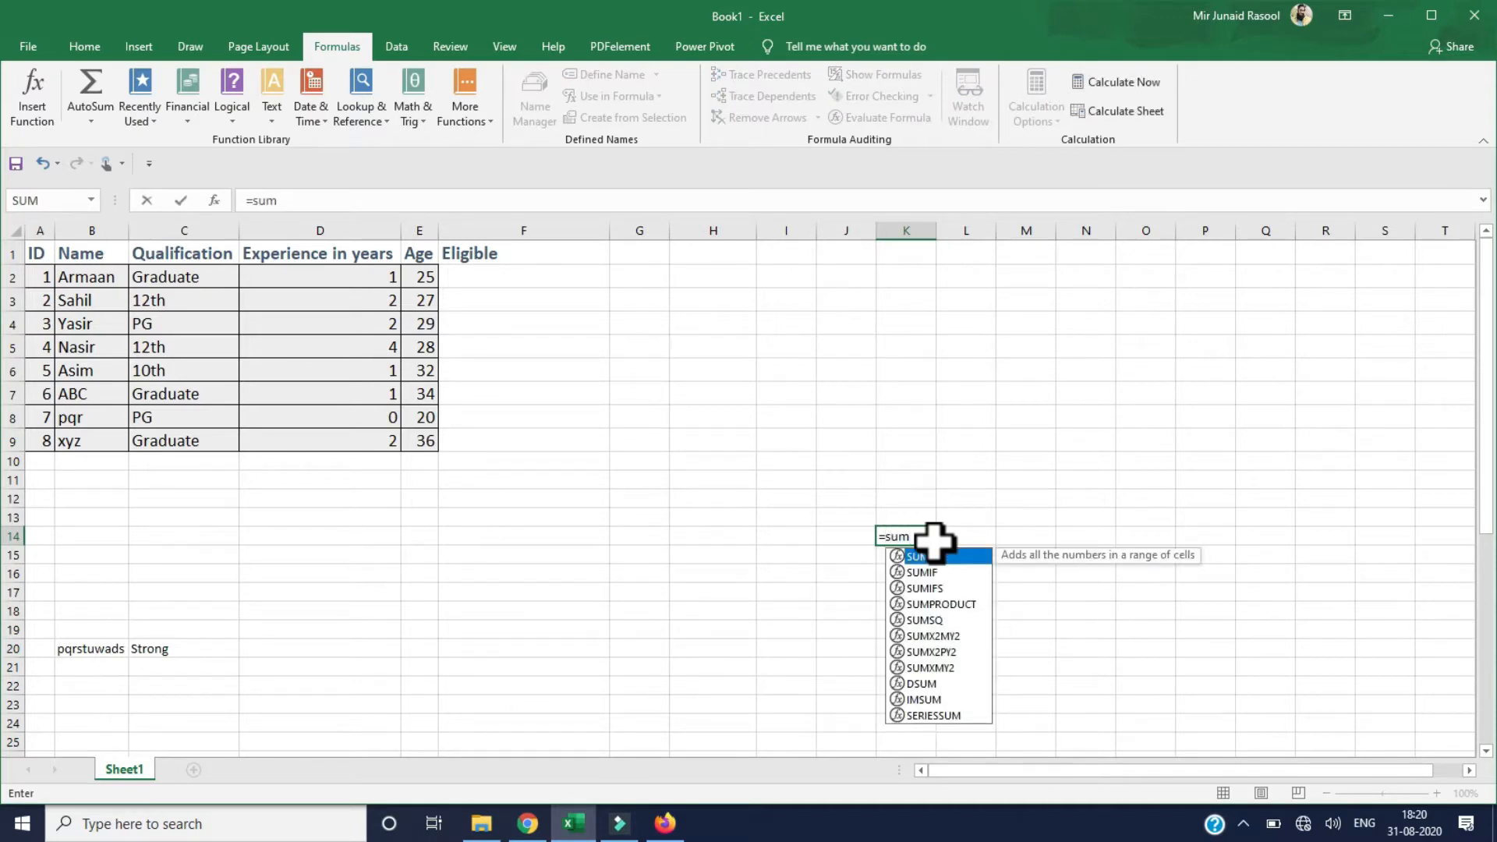
{"action": "type", "text": "("}
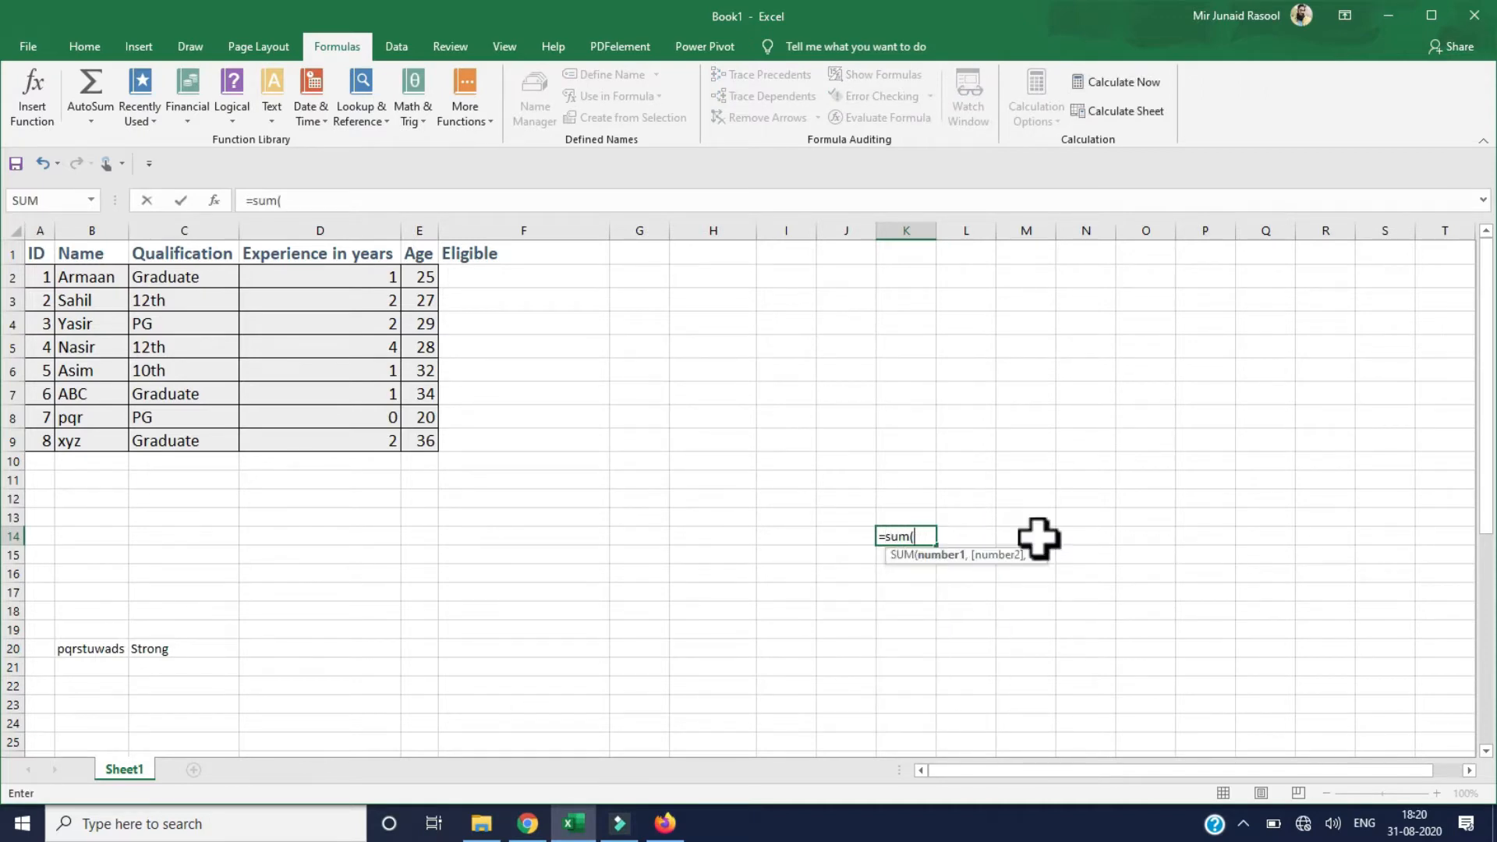
{"action": "key", "text": "BackSpace"}
{"action": "key", "text": "BackSpace"}
{"action": "key", "text": "BackSpace"}
{"action": "key", "text": "BackSpace"}
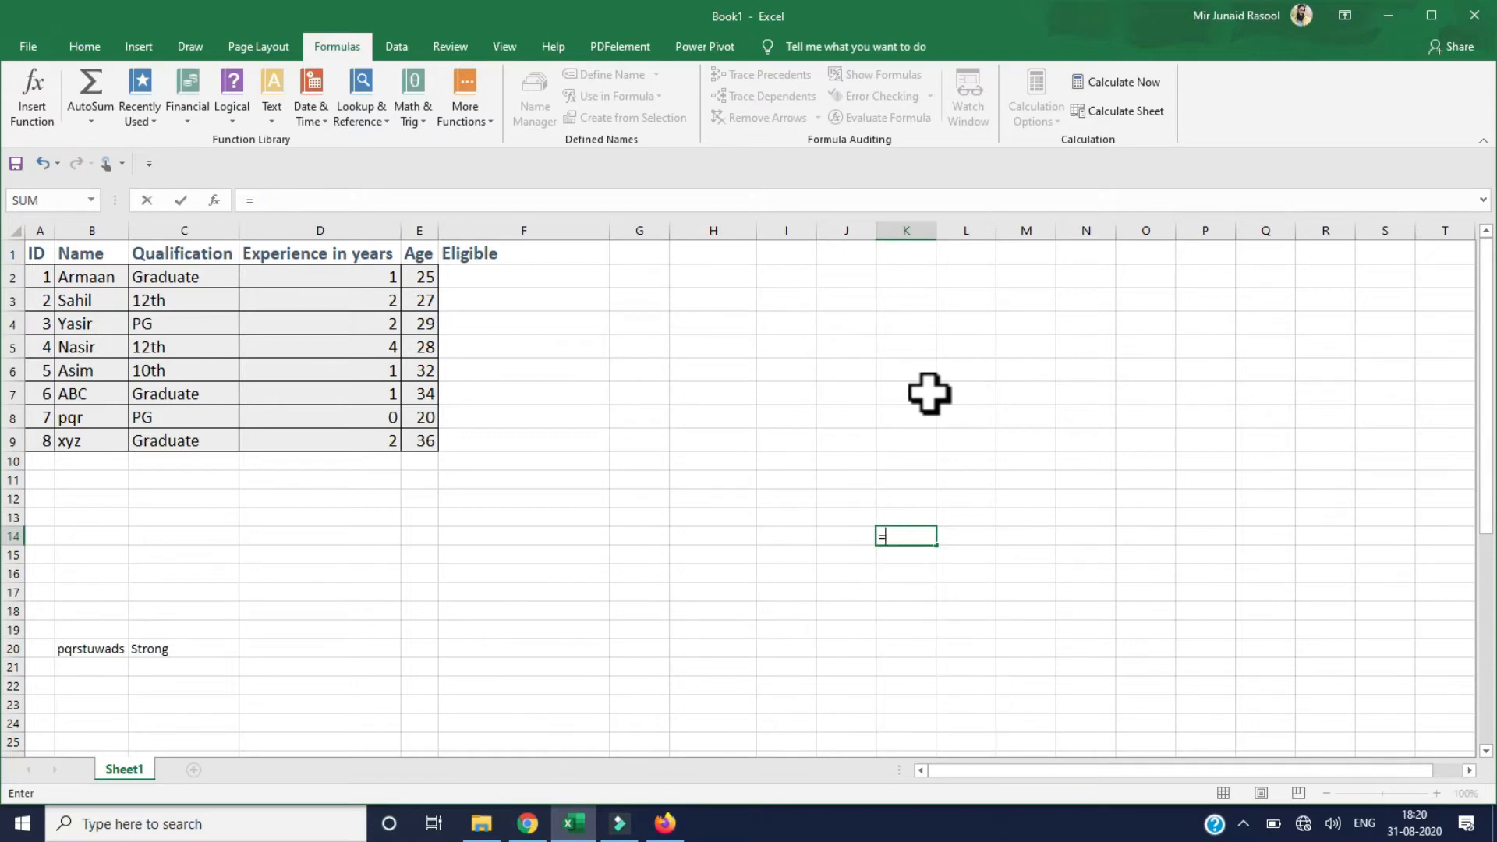
{"action": "left_click", "coordinate": [846, 537]}
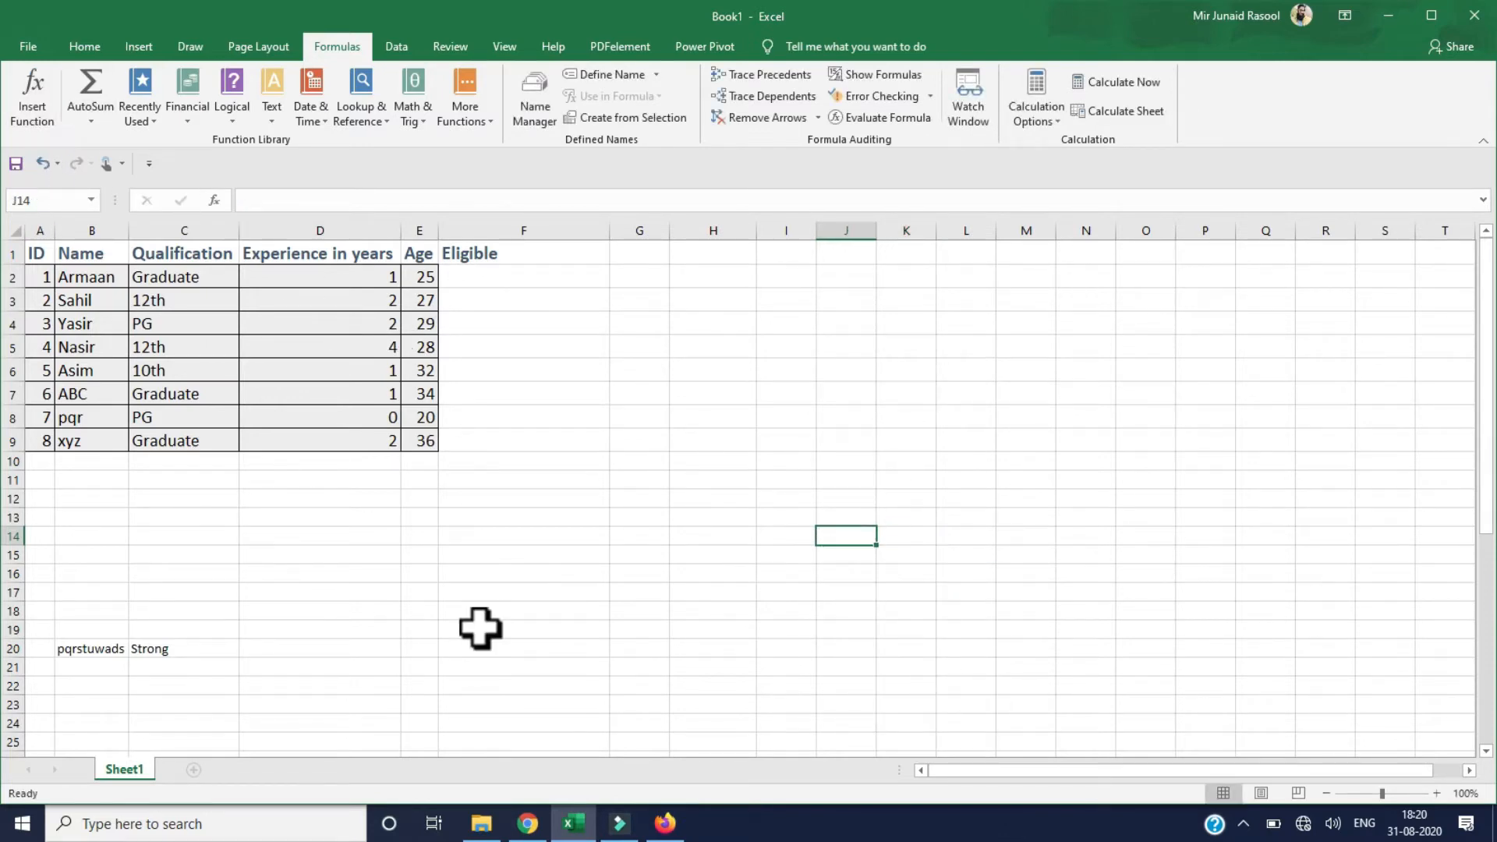
Step: Look at the most recently used functions offered by Insert Function for cell K4, without inserting one
{"action": "left_click", "coordinate": [903, 326]}
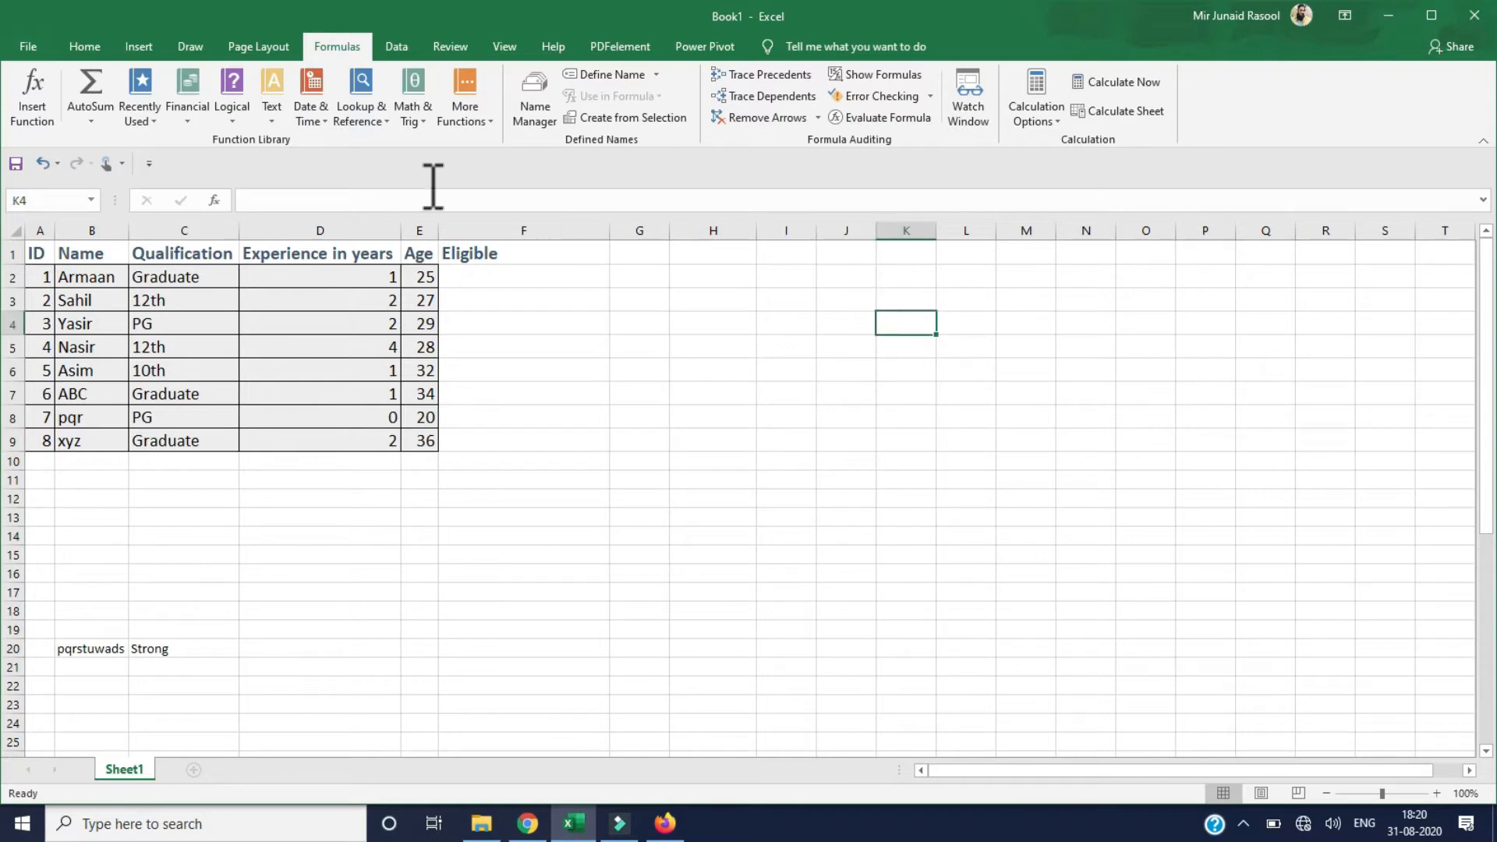
{"action": "left_click", "coordinate": [25, 113]}
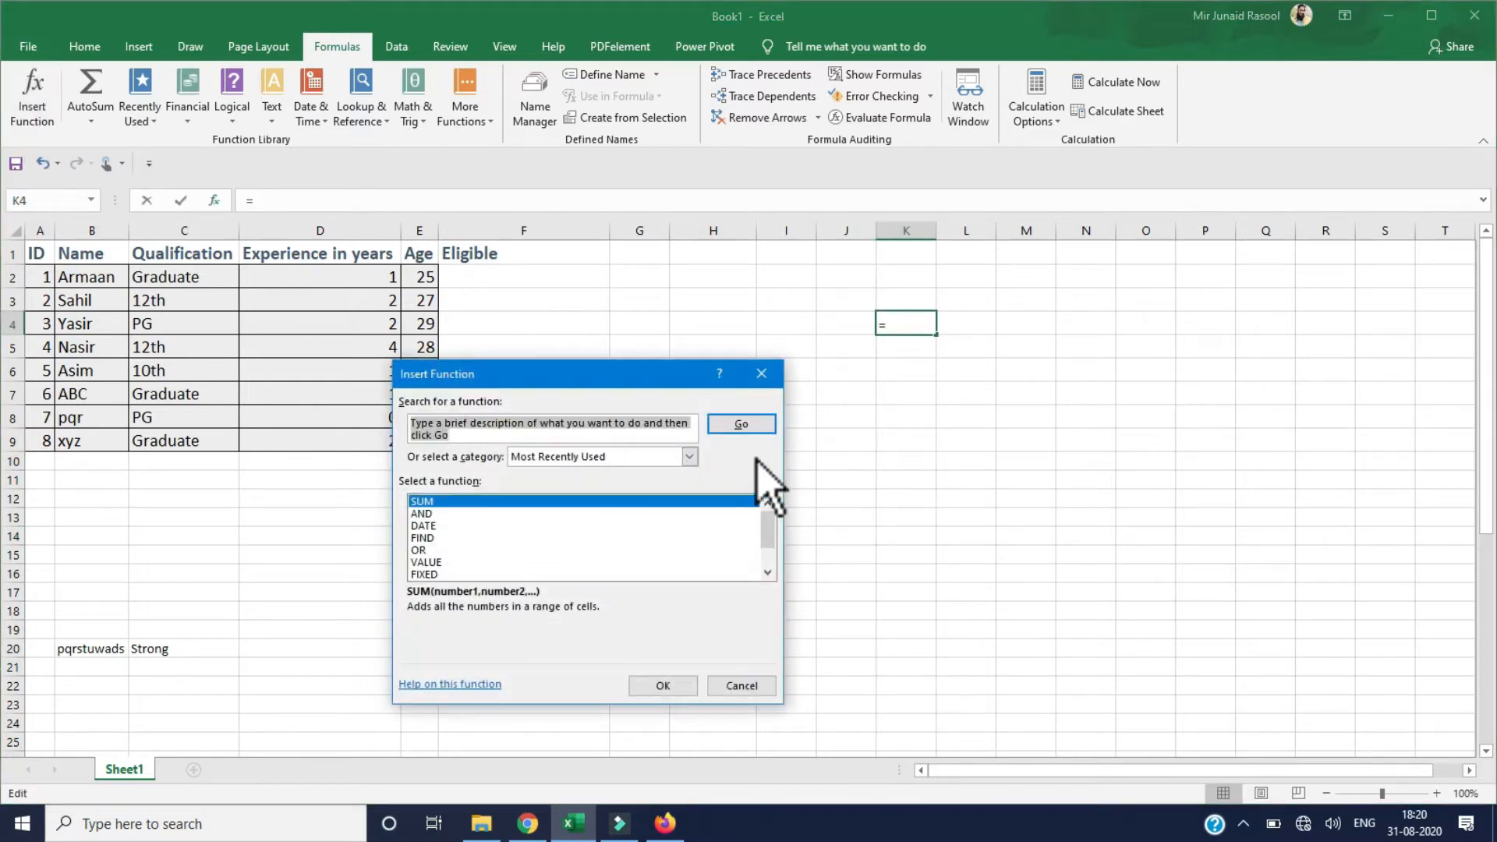
{"action": "mouse_move", "coordinate": [766, 537]}
{"action": "left_mouse_down"}
{"action": "mouse_move", "coordinate": [766, 561]}
{"action": "mouse_move", "coordinate": [767, 513]}
{"action": "left_mouse_up"}
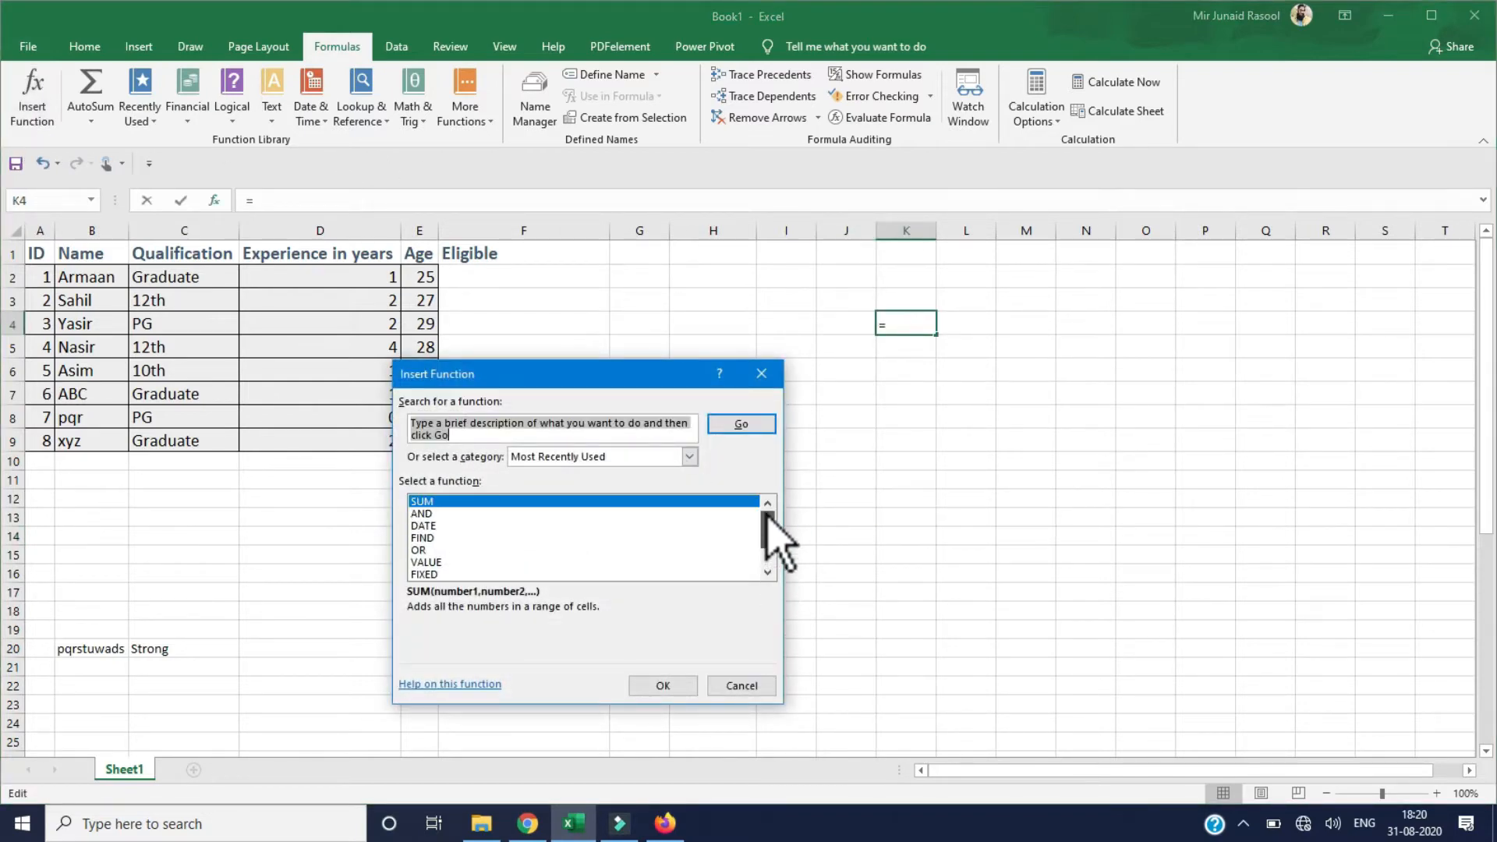
{"action": "left_click", "coordinate": [762, 374]}
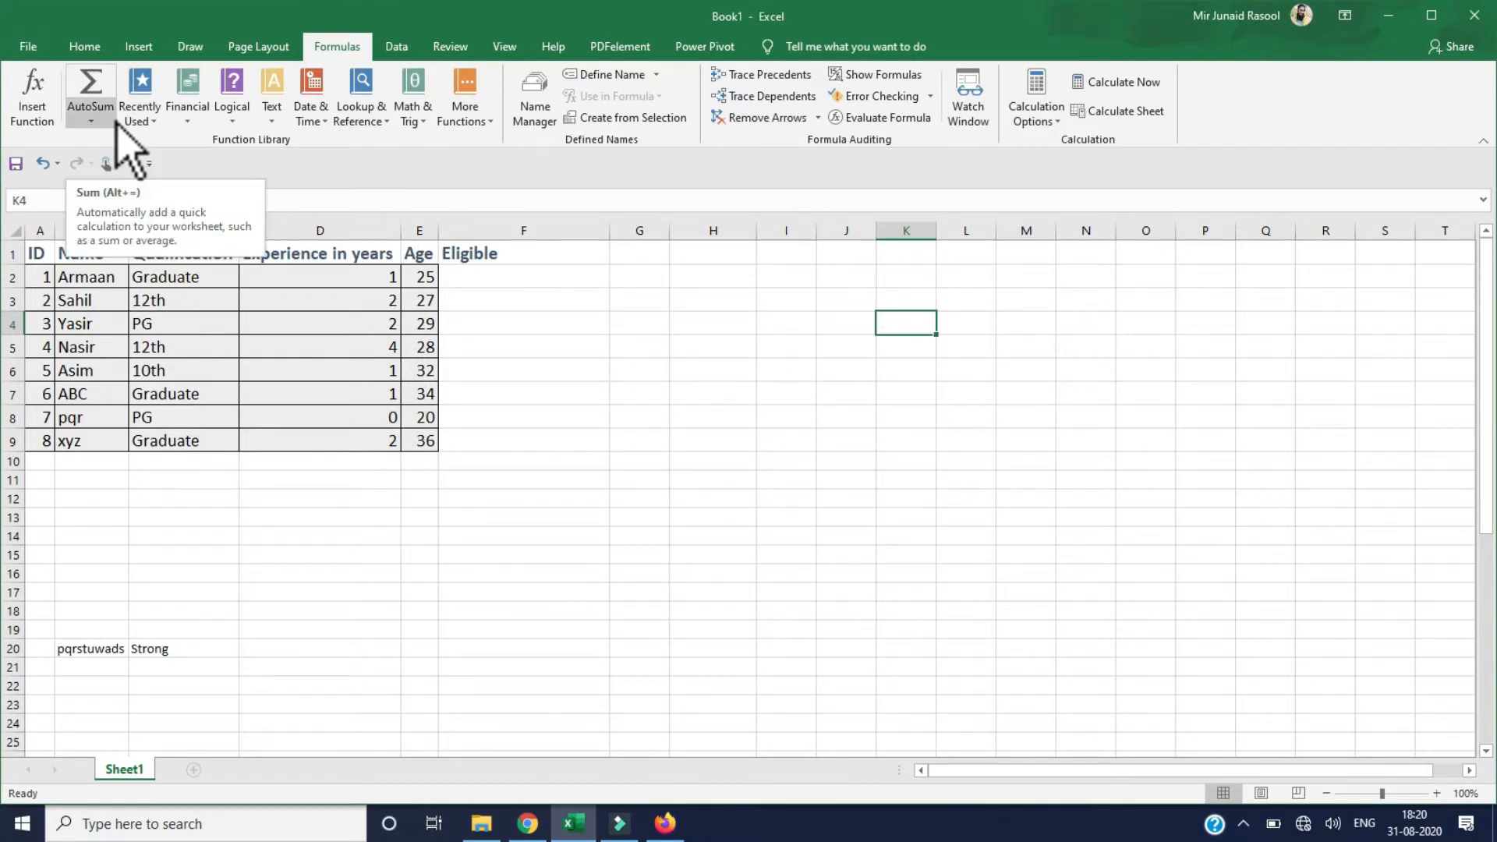
Step: Examine the Recently Used, Financial and Logical function lists, including the IF description, without inserting any function
{"action": "left_click", "coordinate": [148, 121]}
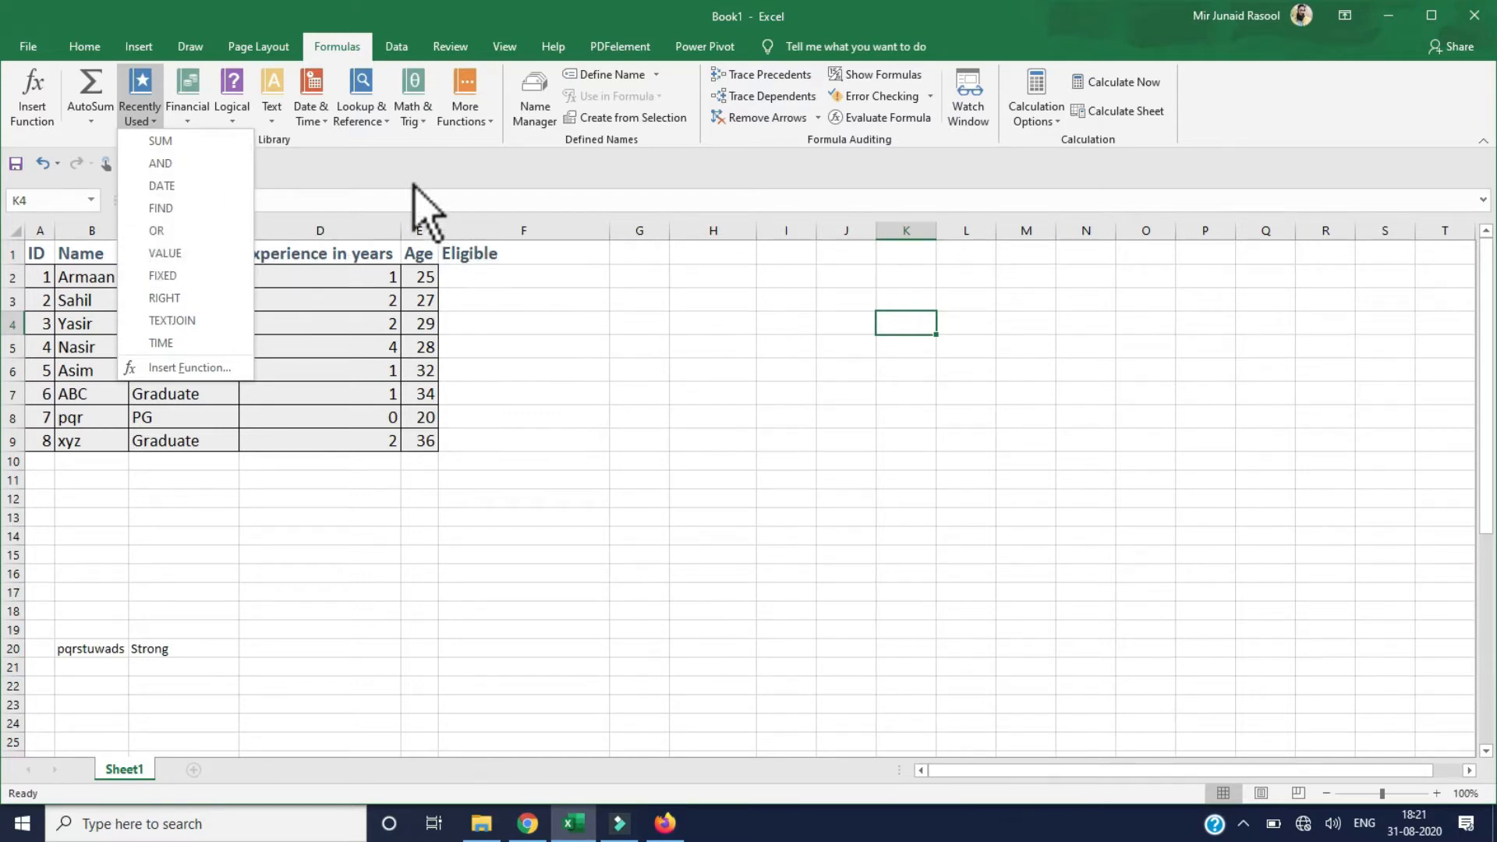
{"action": "left_click", "coordinate": [152, 119]}
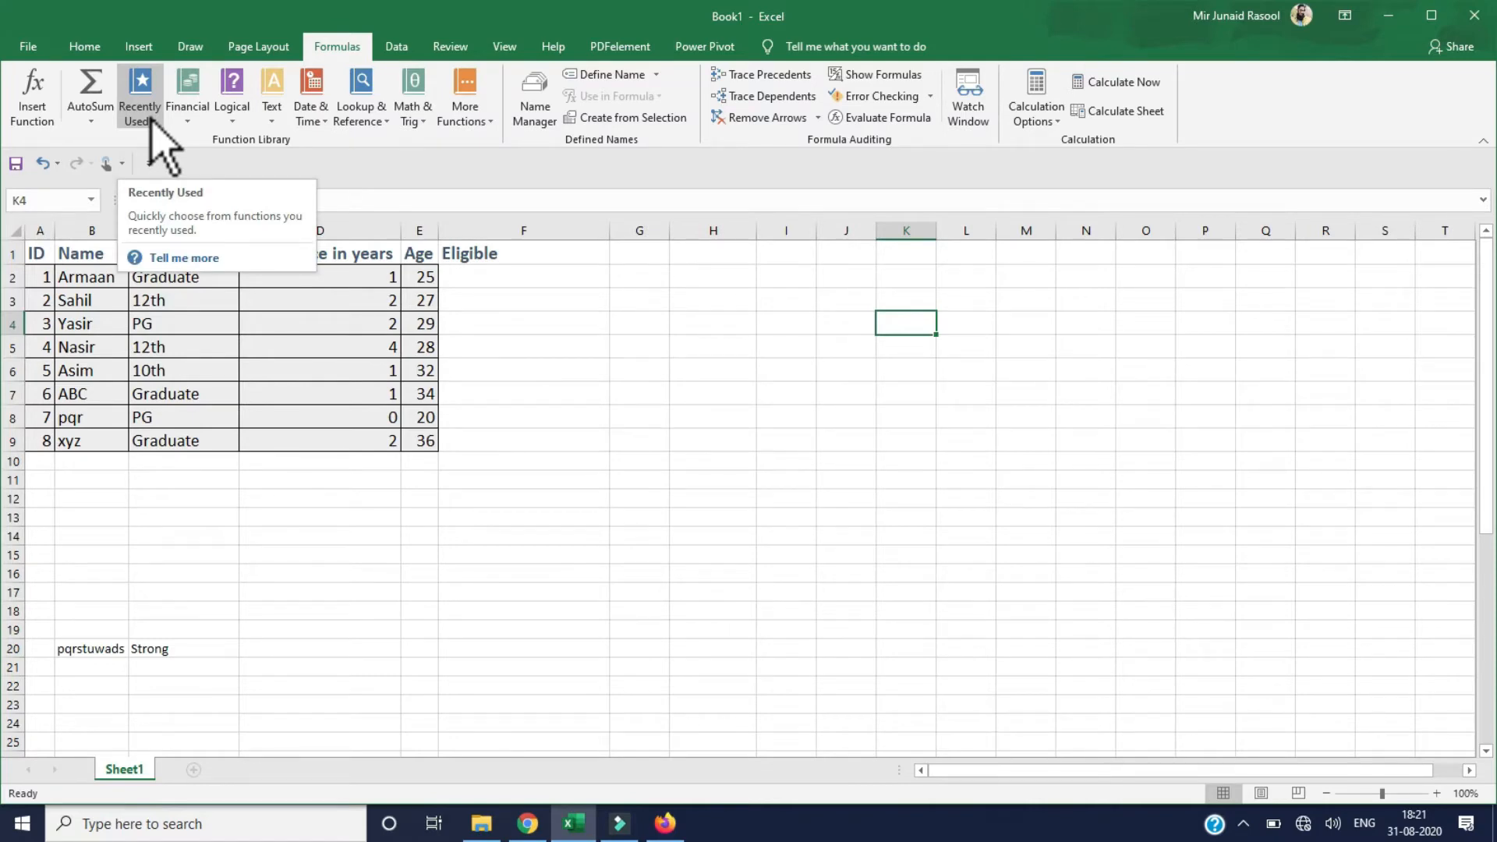
{"action": "left_click", "coordinate": [189, 115]}
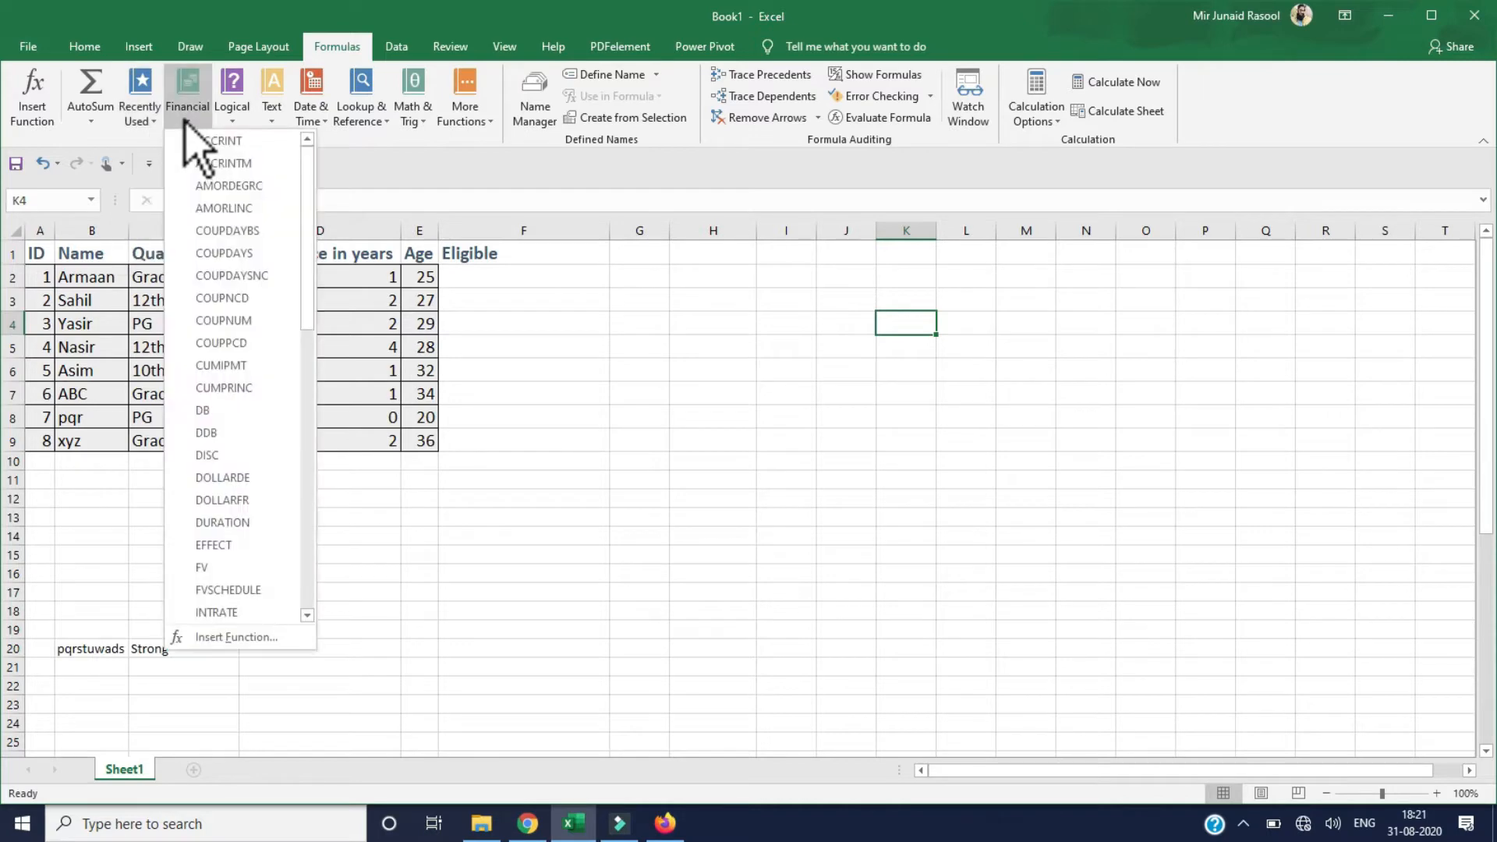
{"action": "left_click_drag", "start_coordinate": [310, 210], "coordinate": [293, 326]}
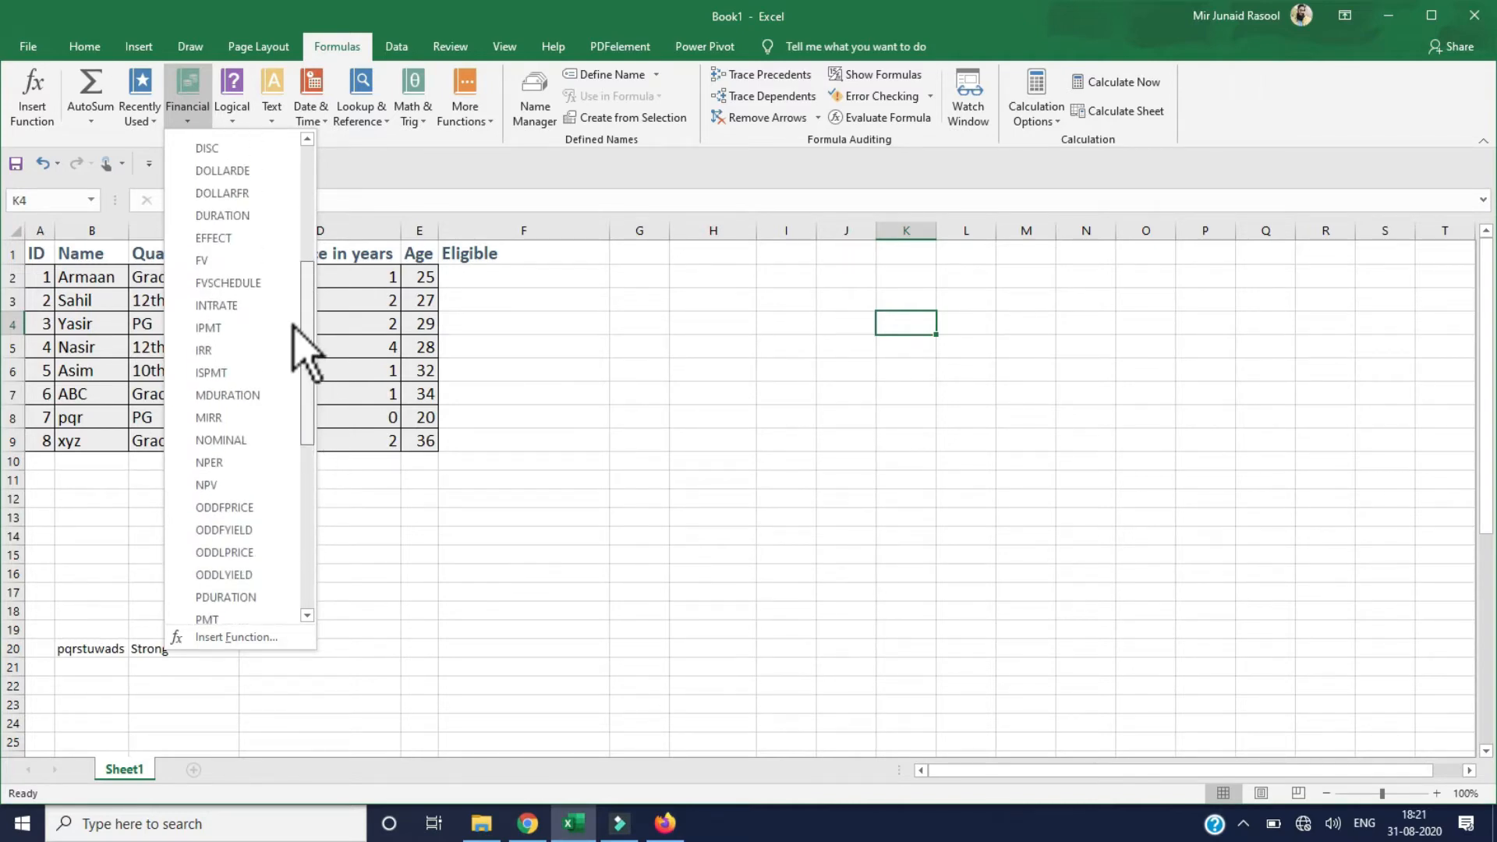
{"action": "left_click", "coordinate": [232, 113]}
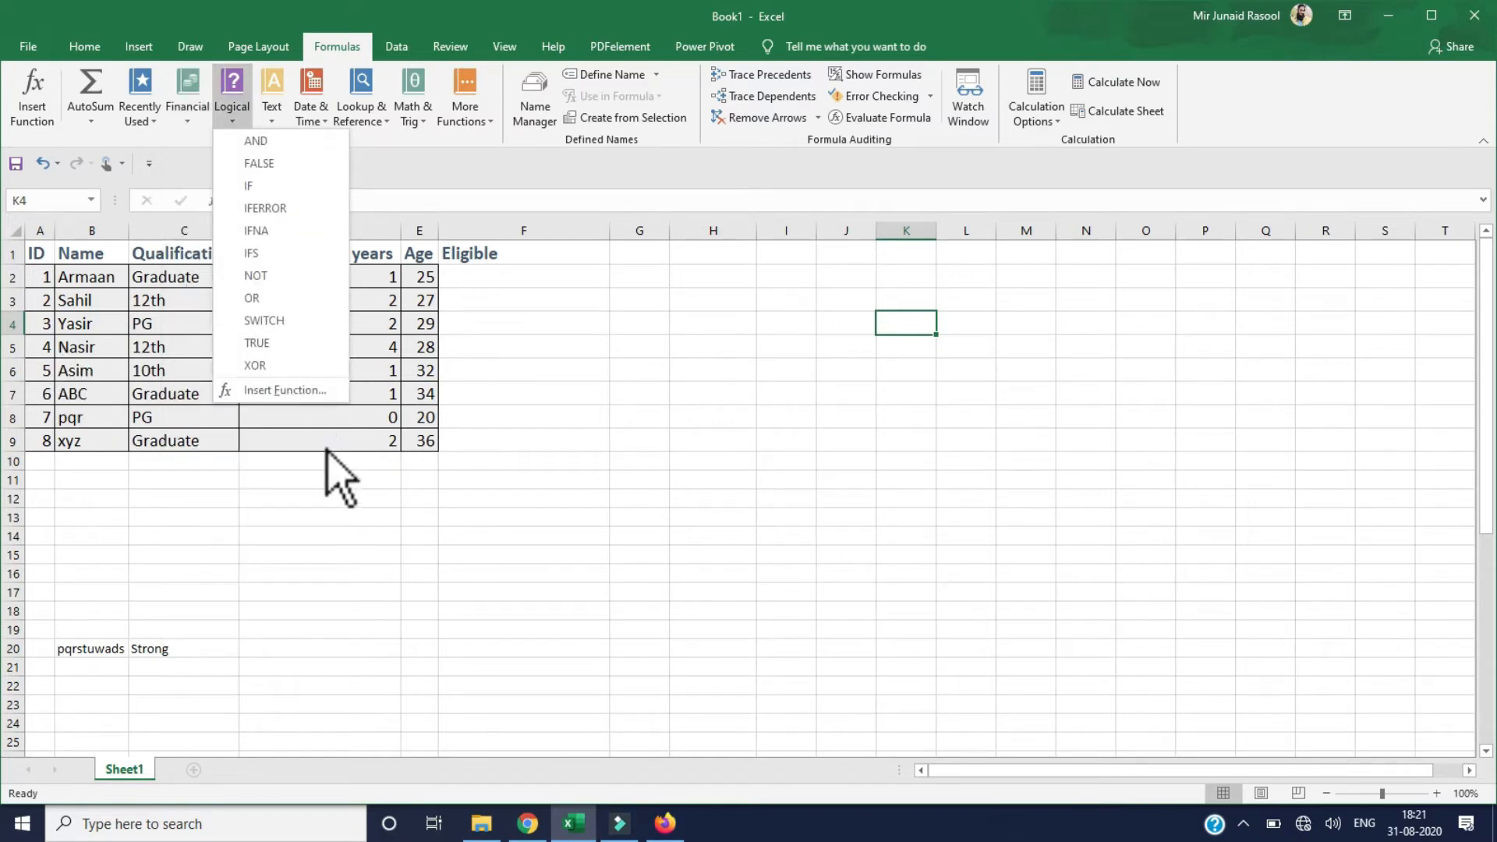
{"action": "left_click", "coordinate": [497, 404]}
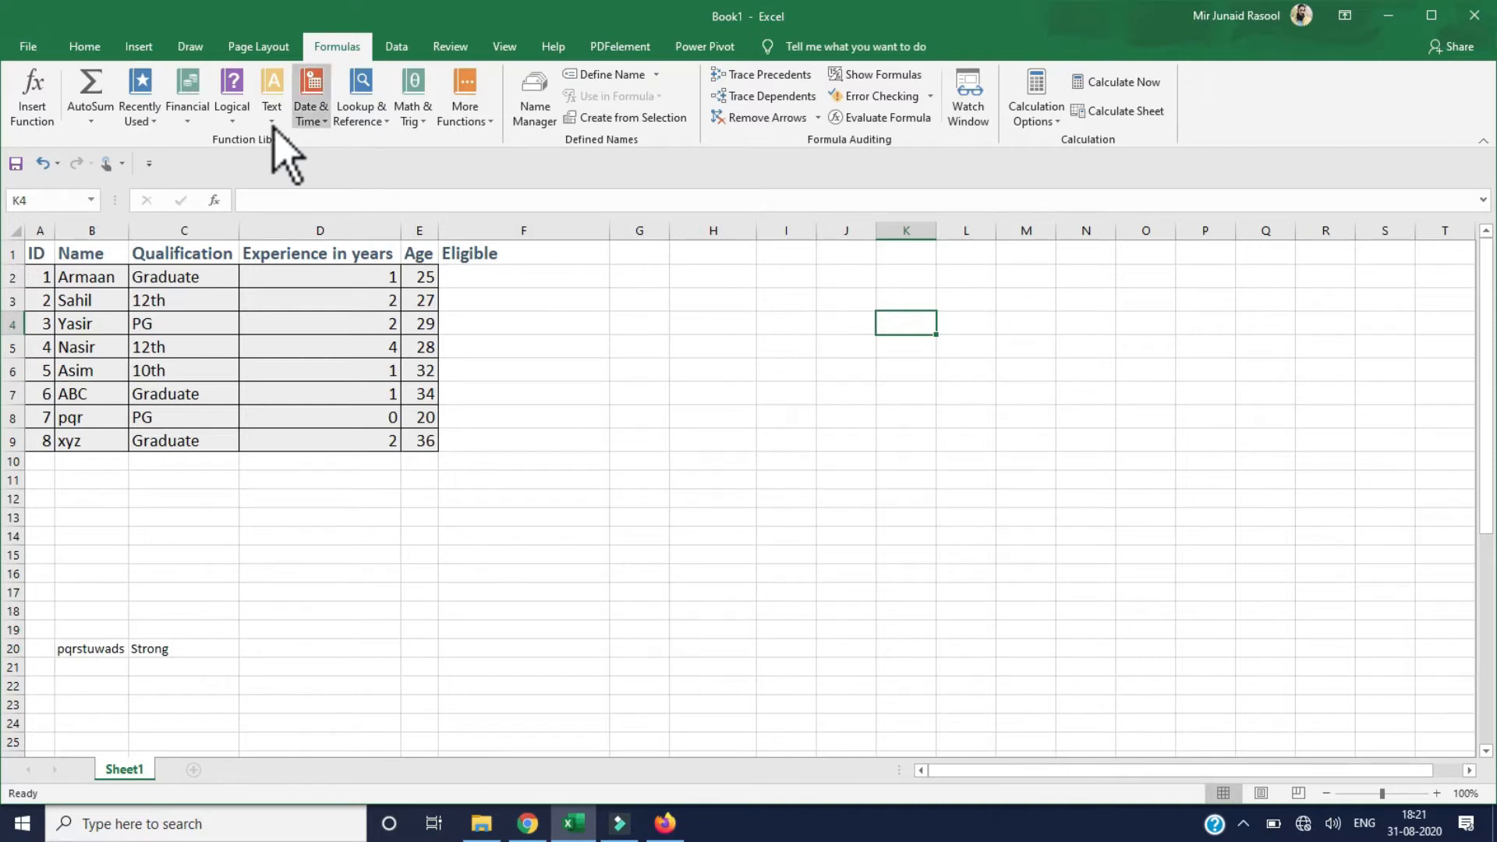
{"action": "left_click", "coordinate": [232, 117]}
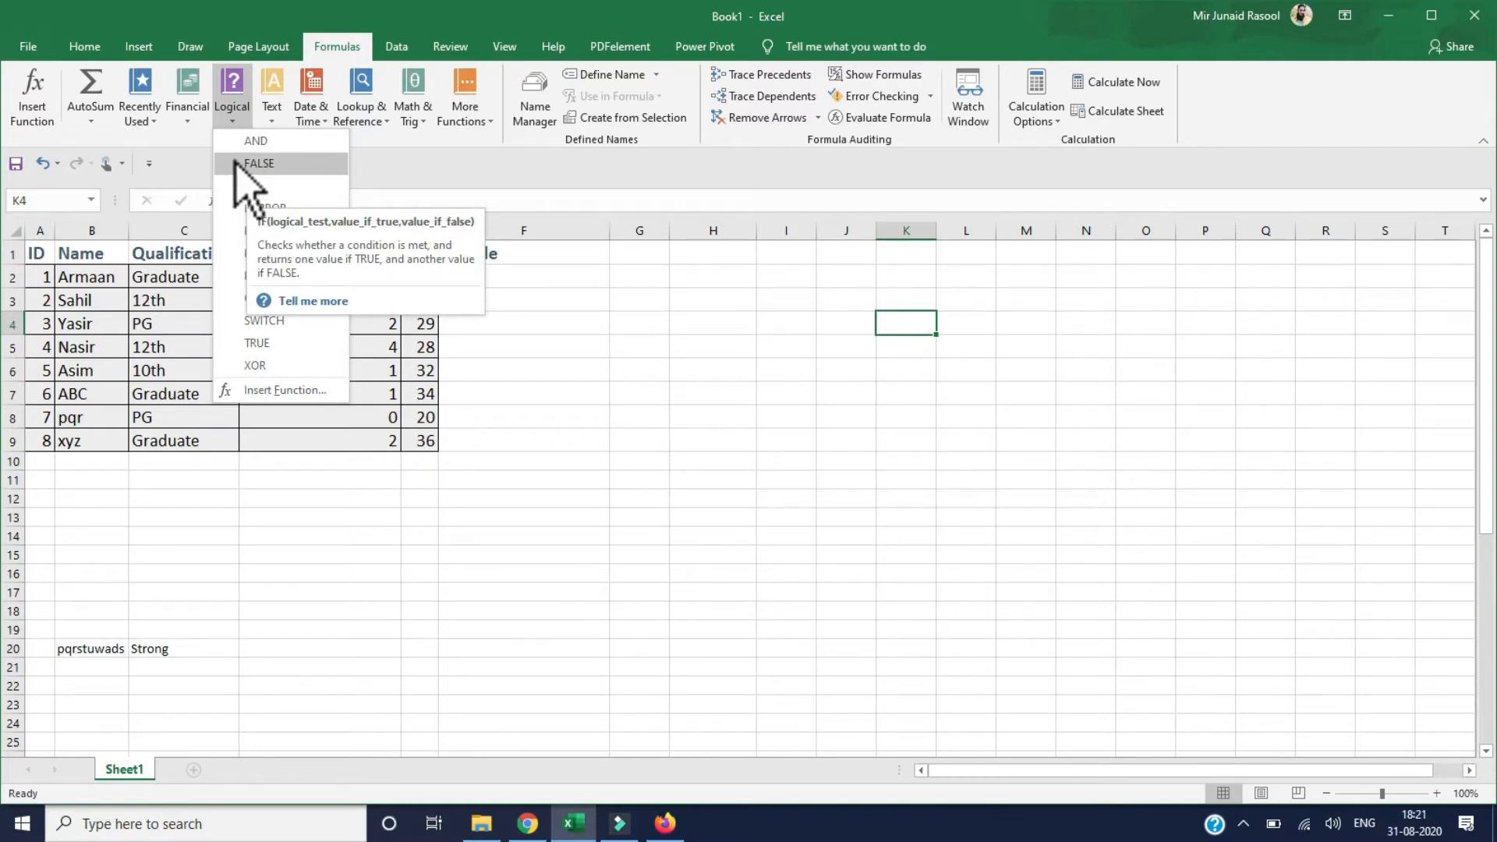
{"action": "left_click", "coordinate": [536, 359]}
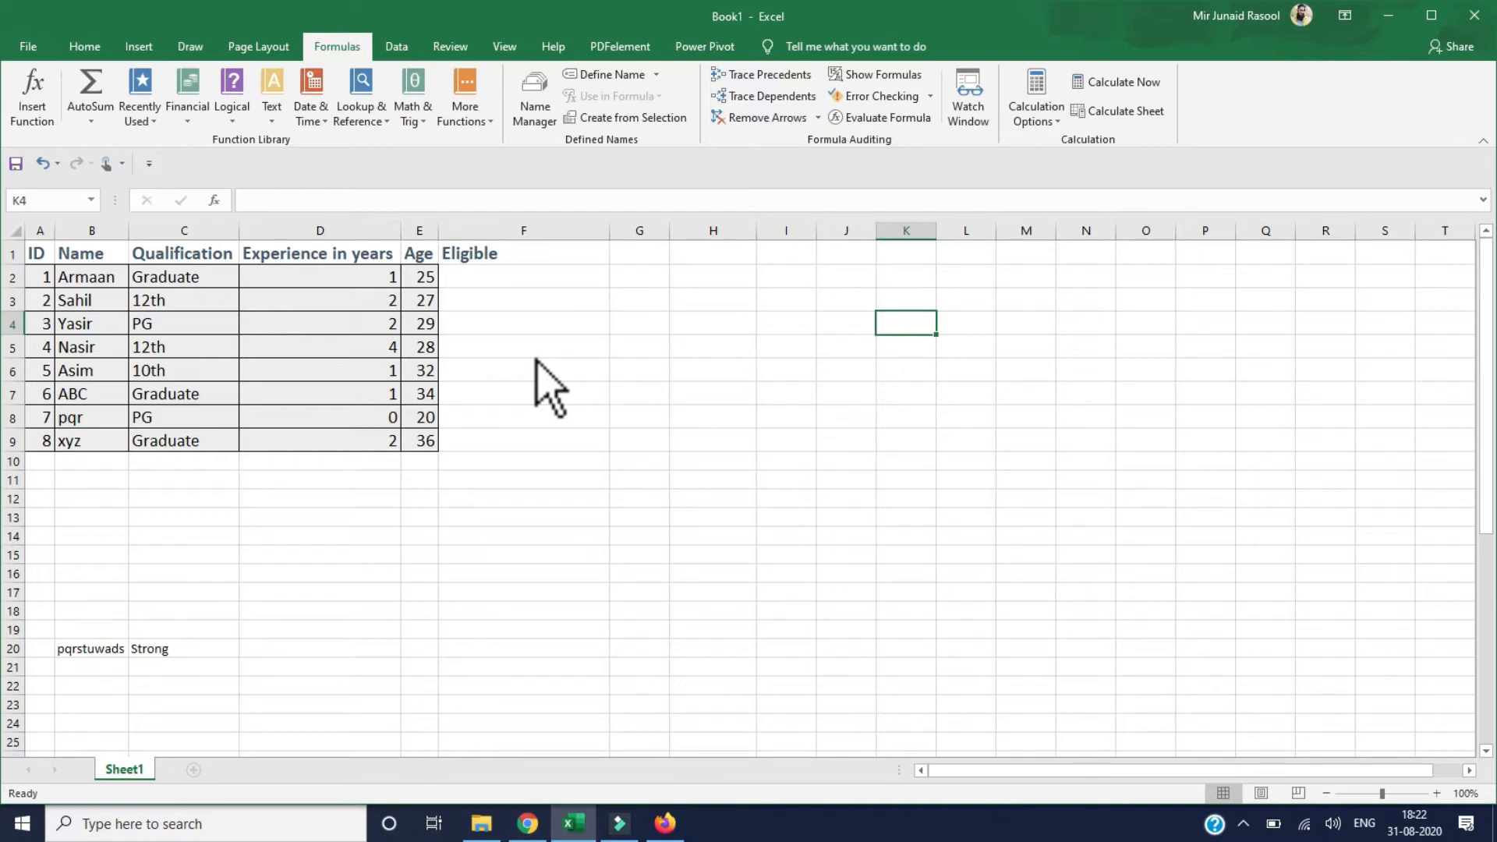
{"action": "left_click", "coordinate": [471, 524]}
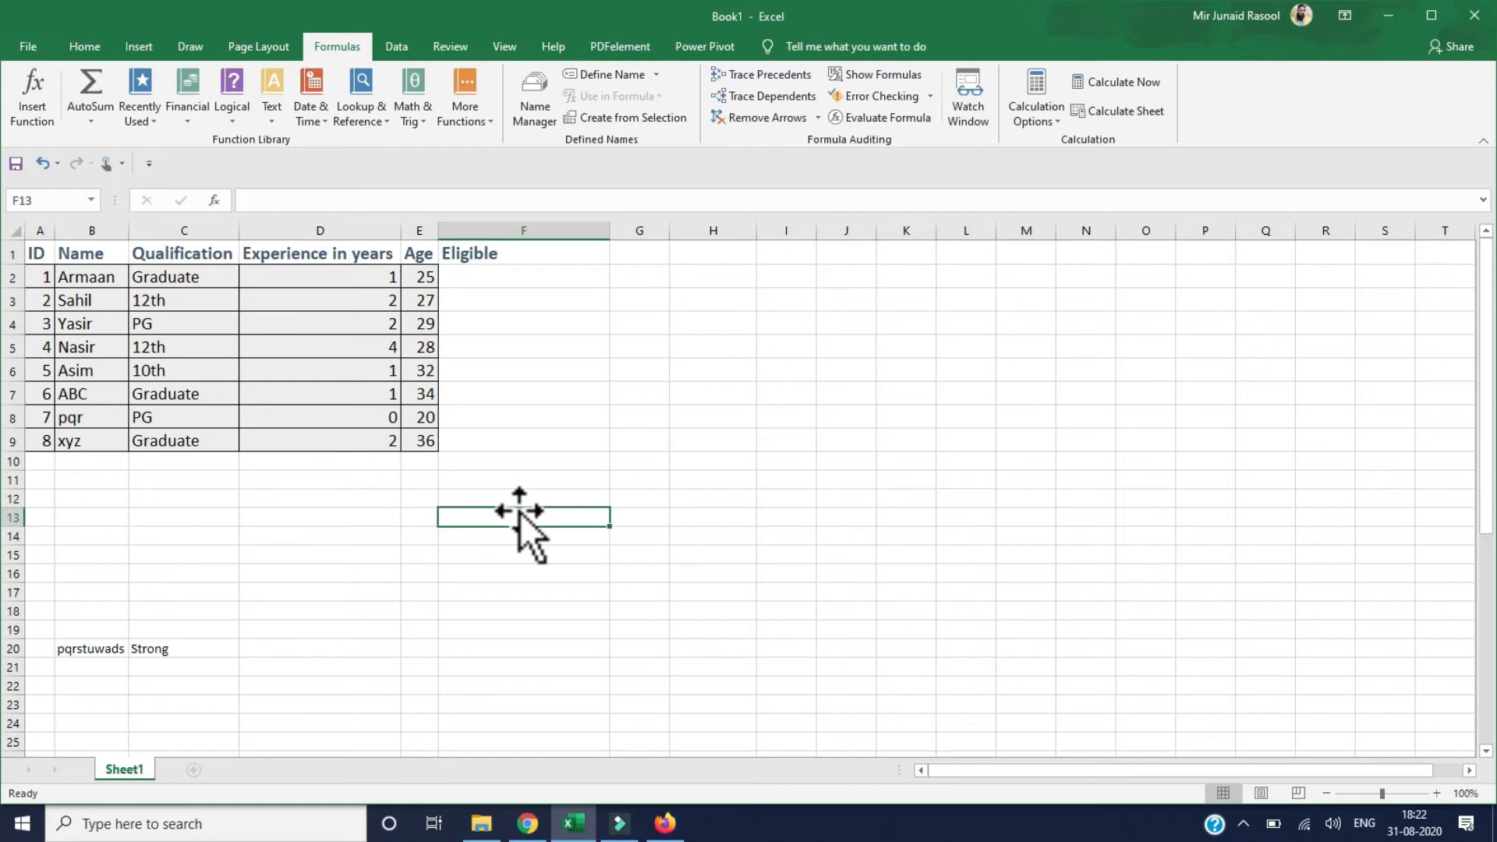
{"action": "left_click", "coordinate": [491, 497]}
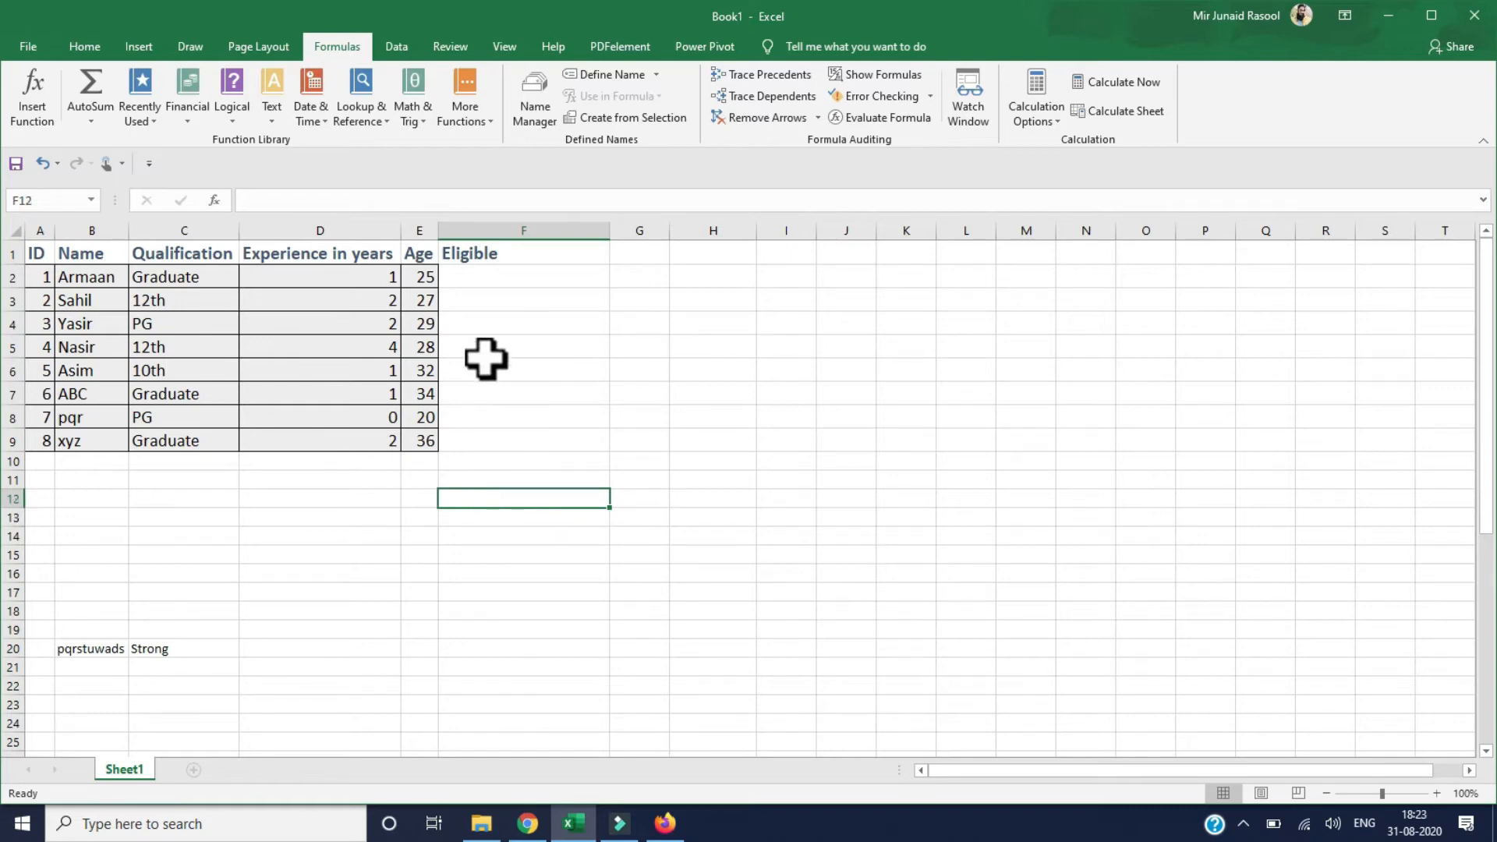
Step: Widen the Eligible column F and begin an IF formula with a nested AND test in cell F2
{"action": "left_click_drag", "start_coordinate": [608, 230], "coordinate": [668, 230]}
{"action": "left_click", "coordinate": [485, 277]}
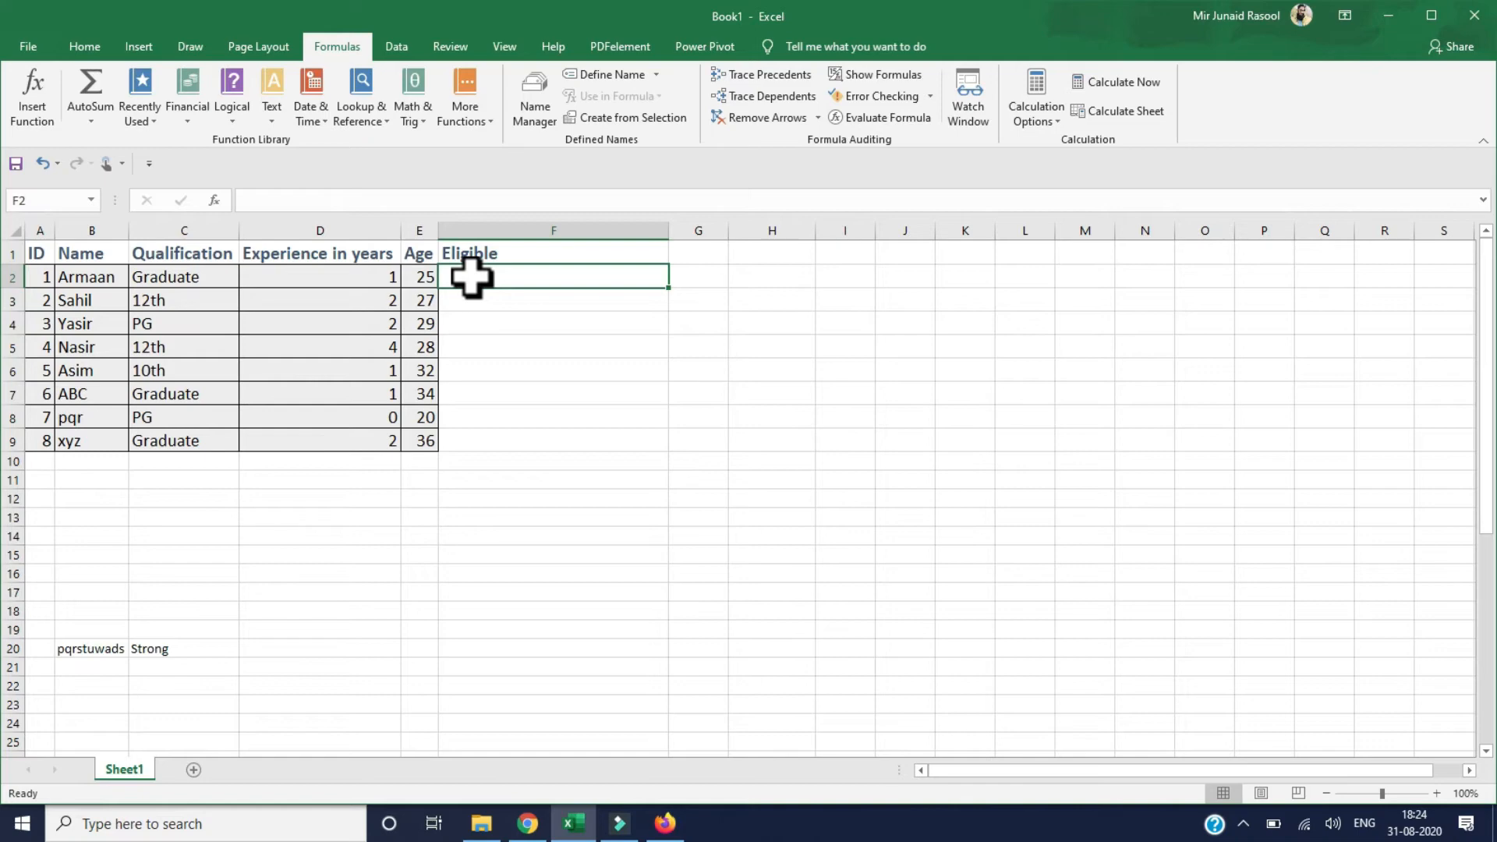
{"action": "type", "text": "="}
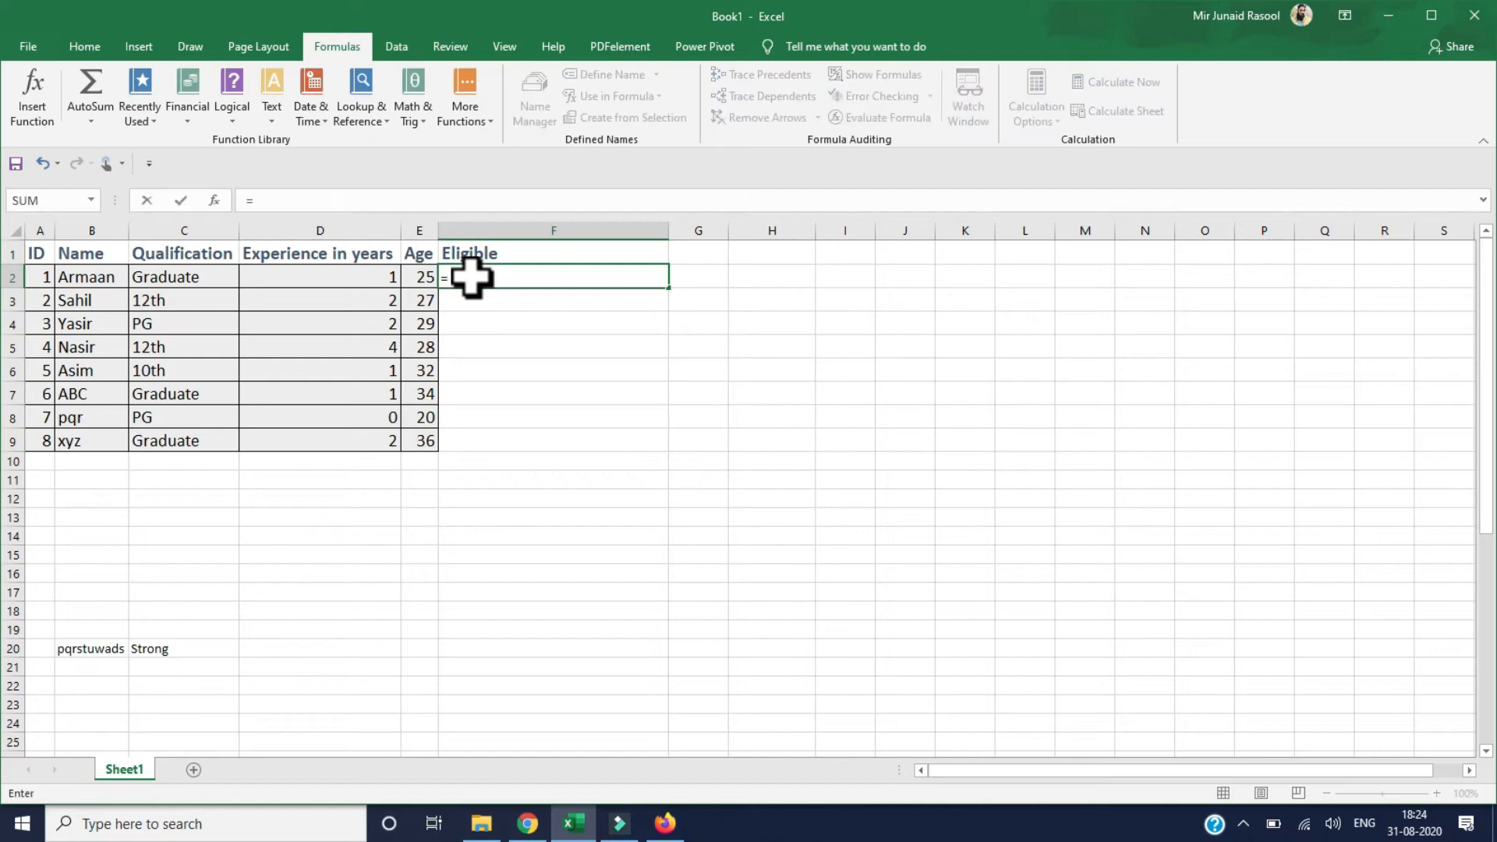
{"action": "type", "text": "if"}
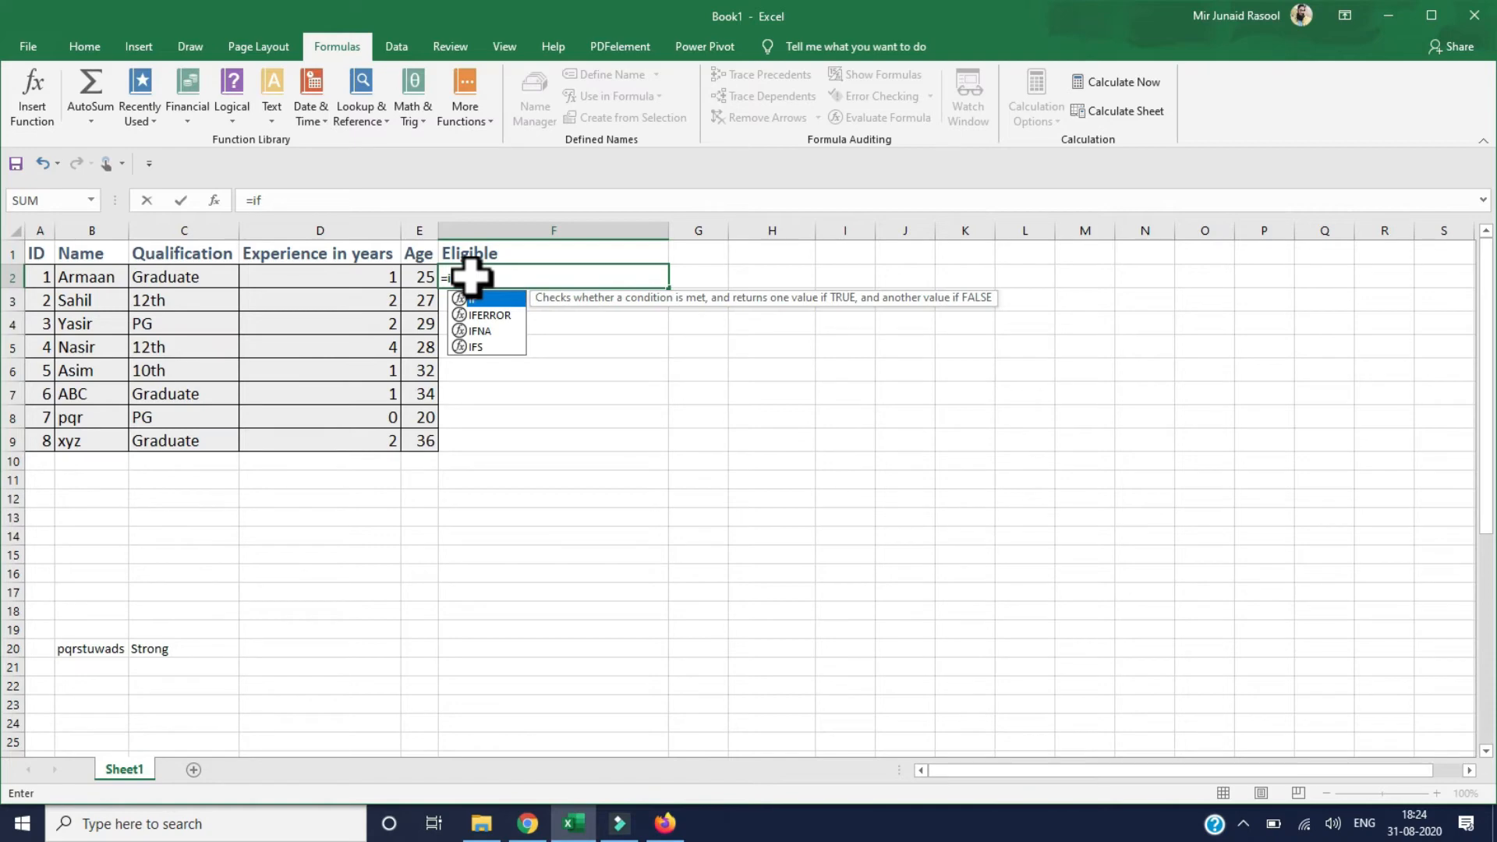
{"action": "type", "text": "("}
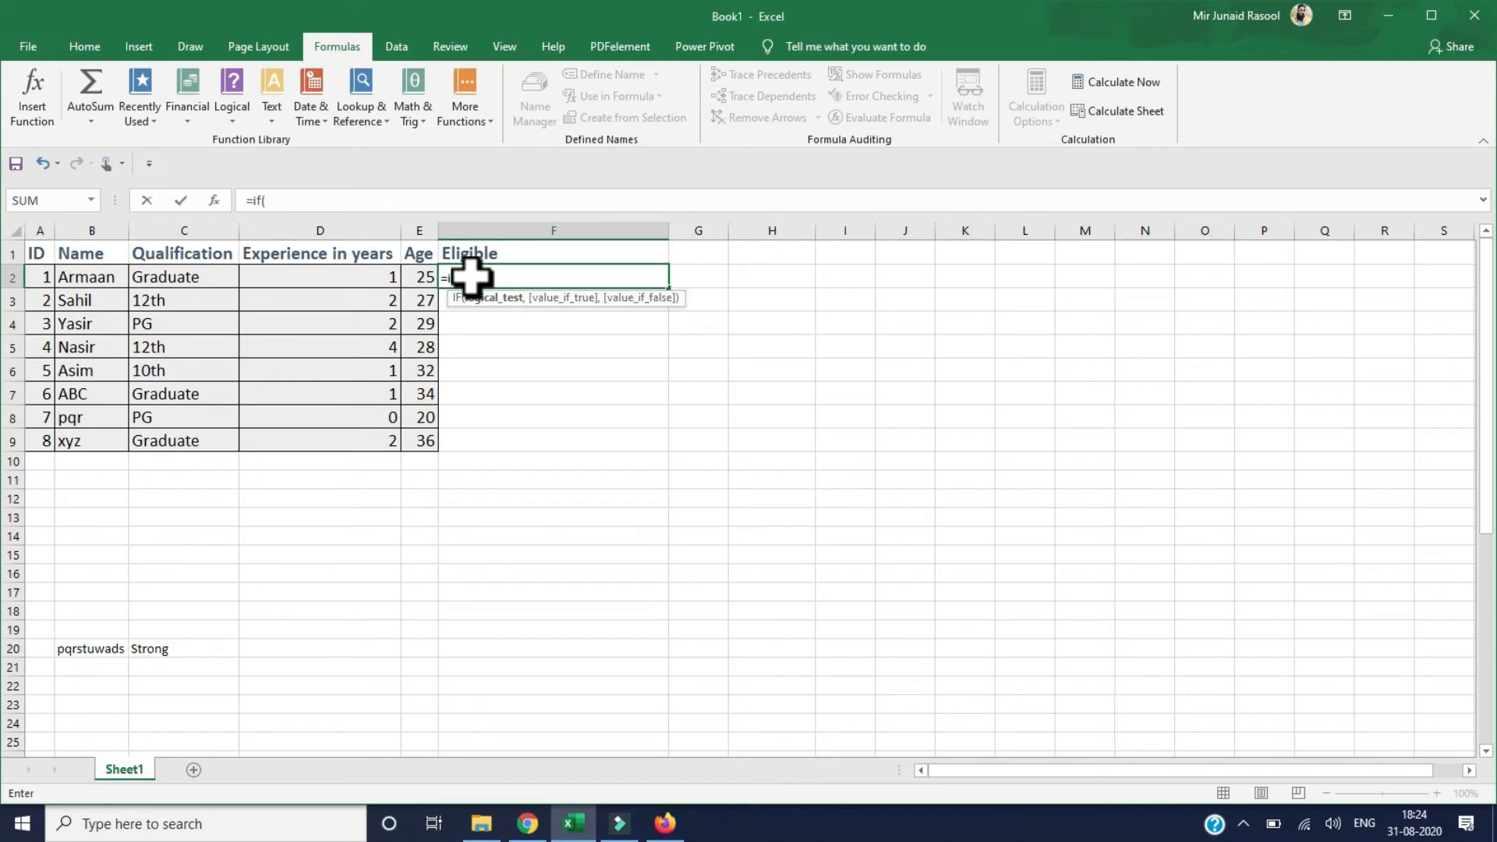
{"action": "type", "text": "And"}
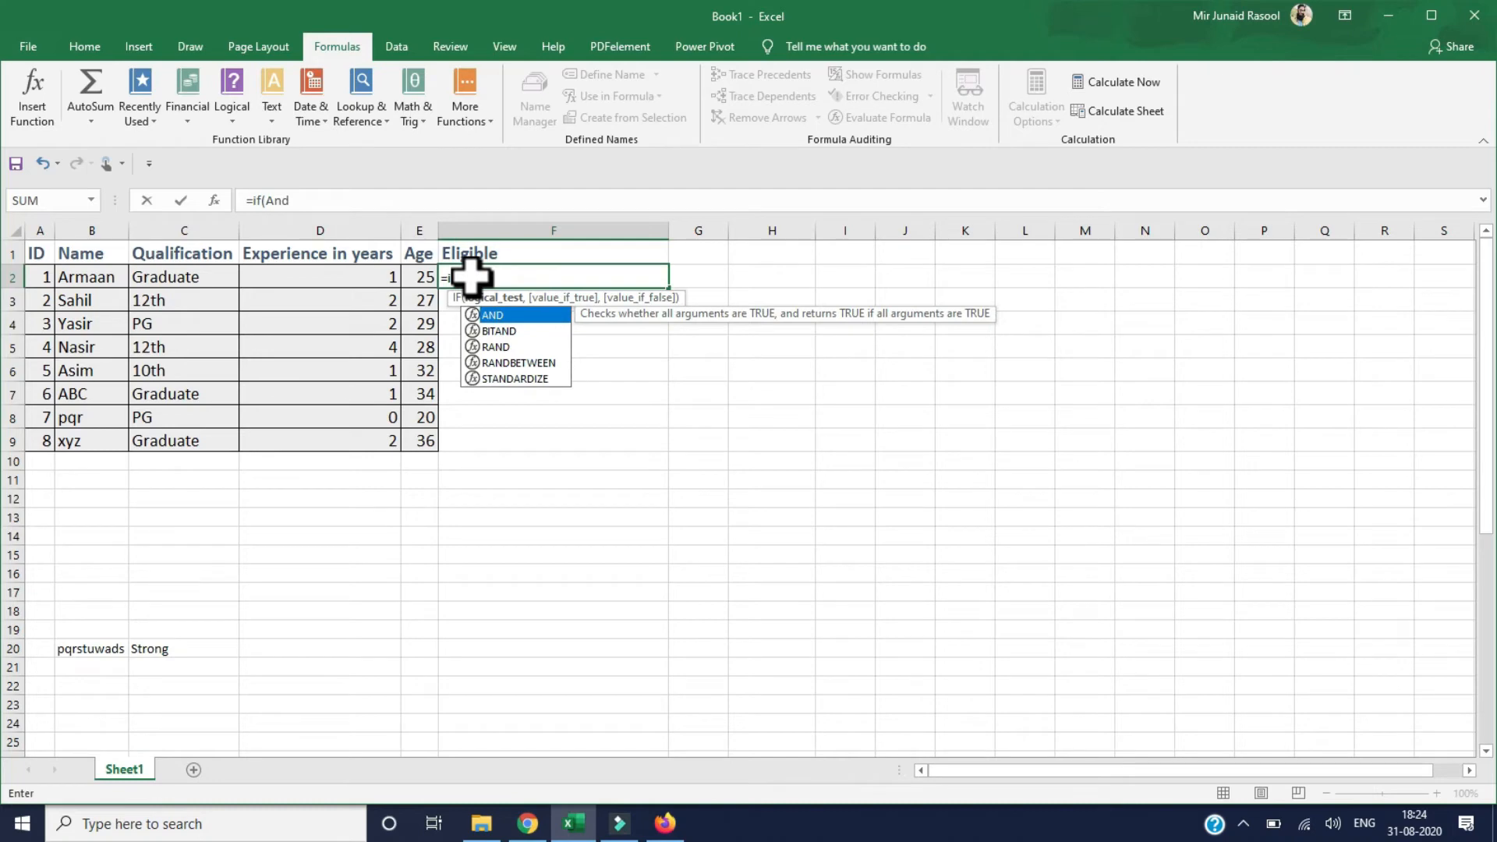
{"action": "type", "text": "("}
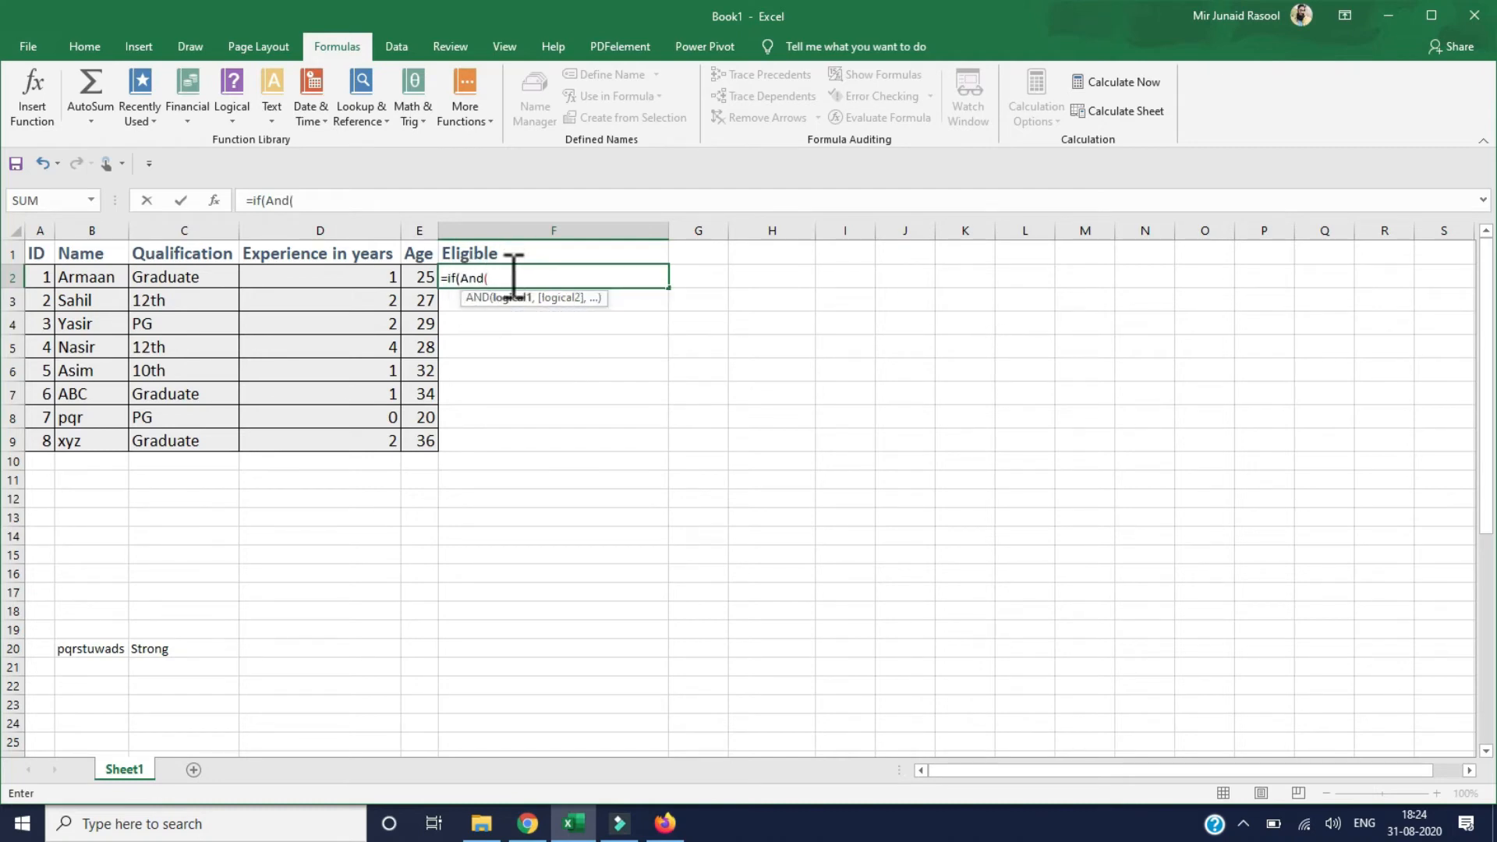
Step: Add the AND conditions C2="Graduate" and D2>=1 to the F2 formula and close the AND test
{"action": "left_click", "coordinate": [189, 281]}
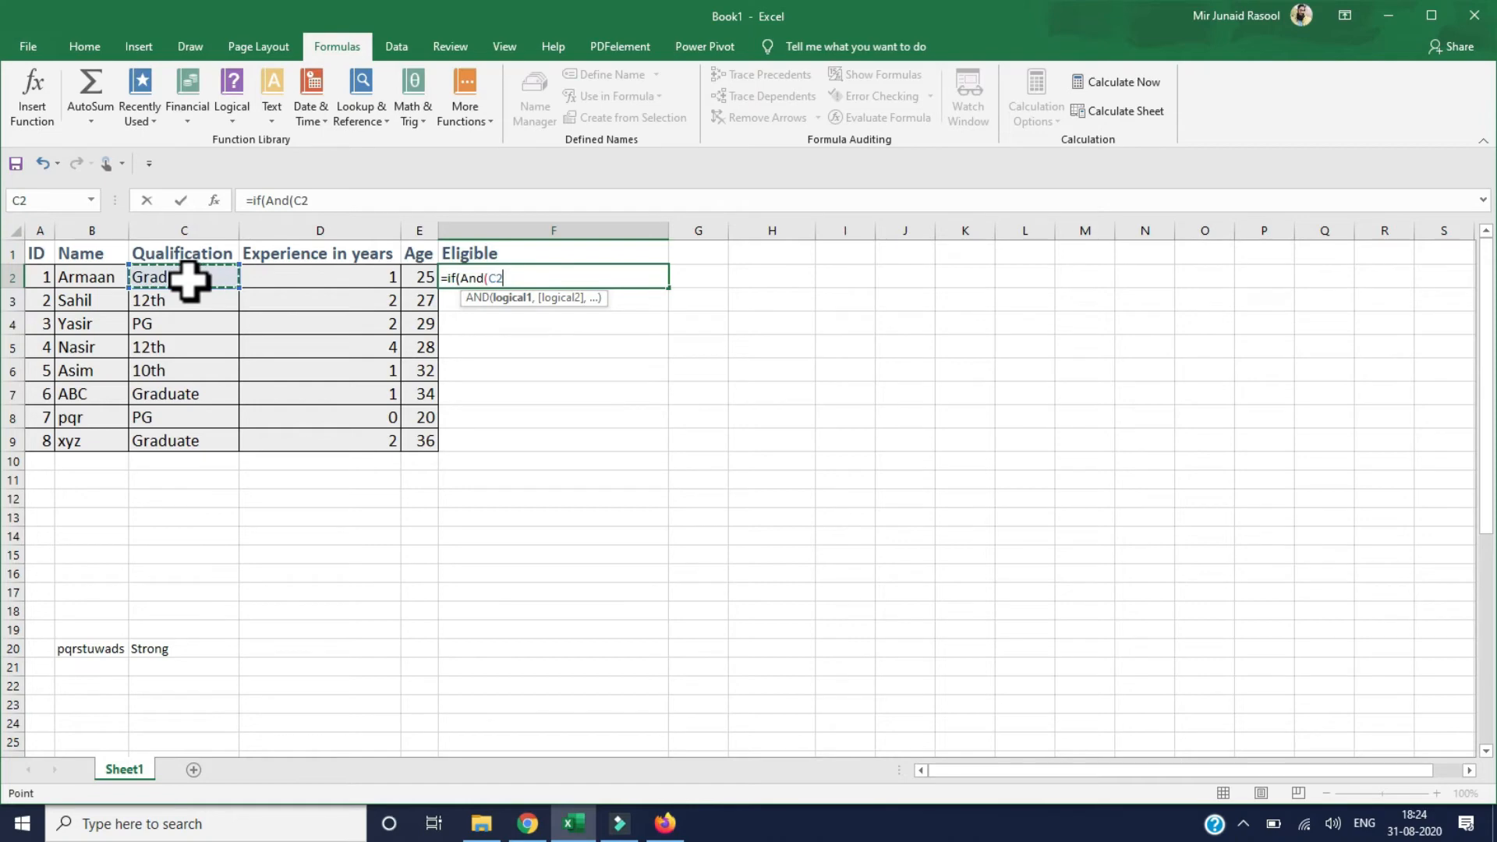
{"action": "type", "text": "=\"Grad"}
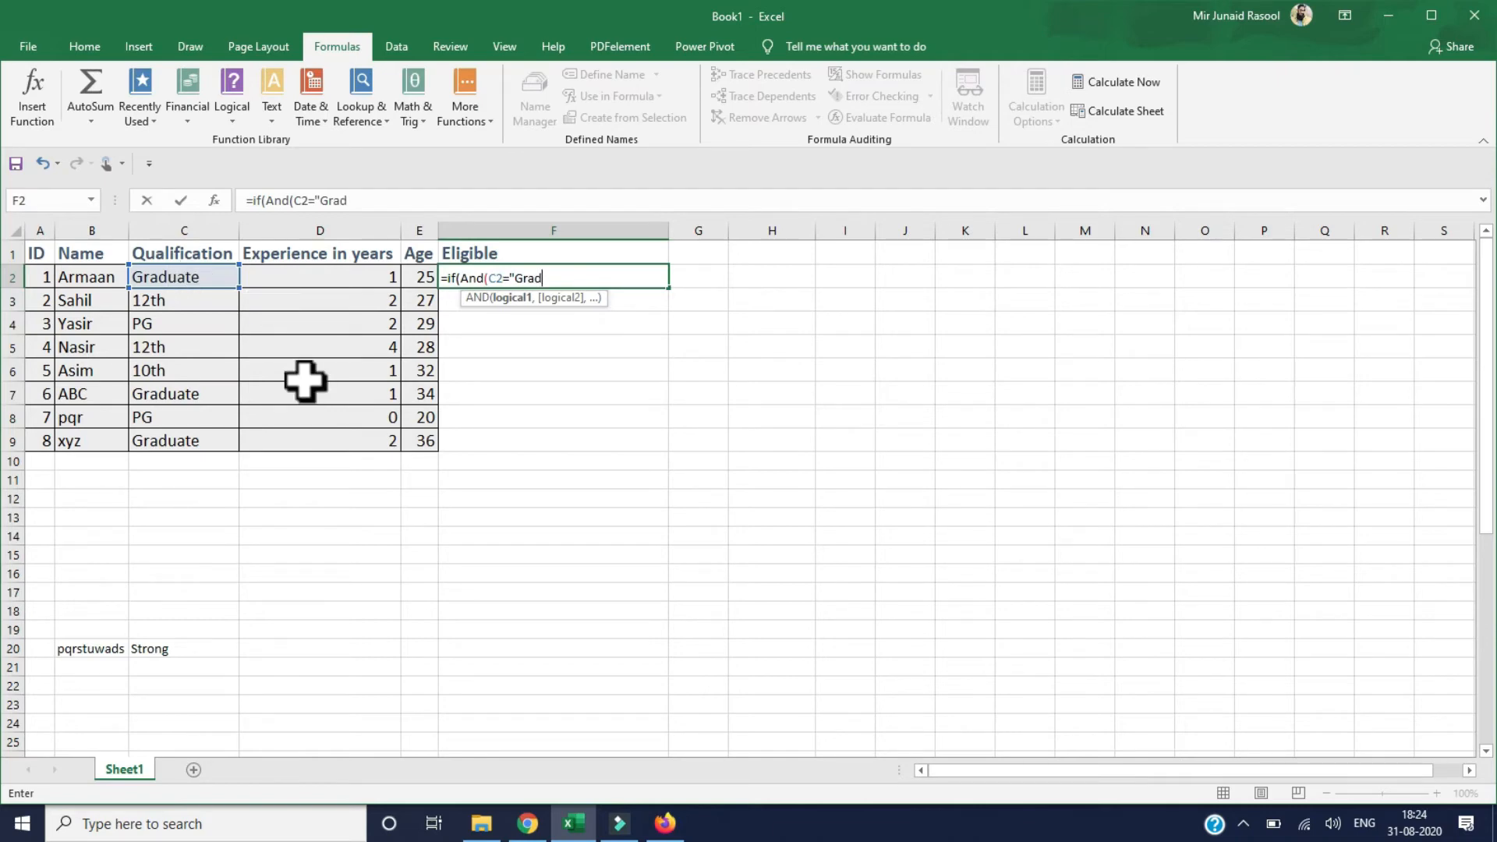
{"action": "type", "text": "uate\""}
{"action": "type", "text": ","}
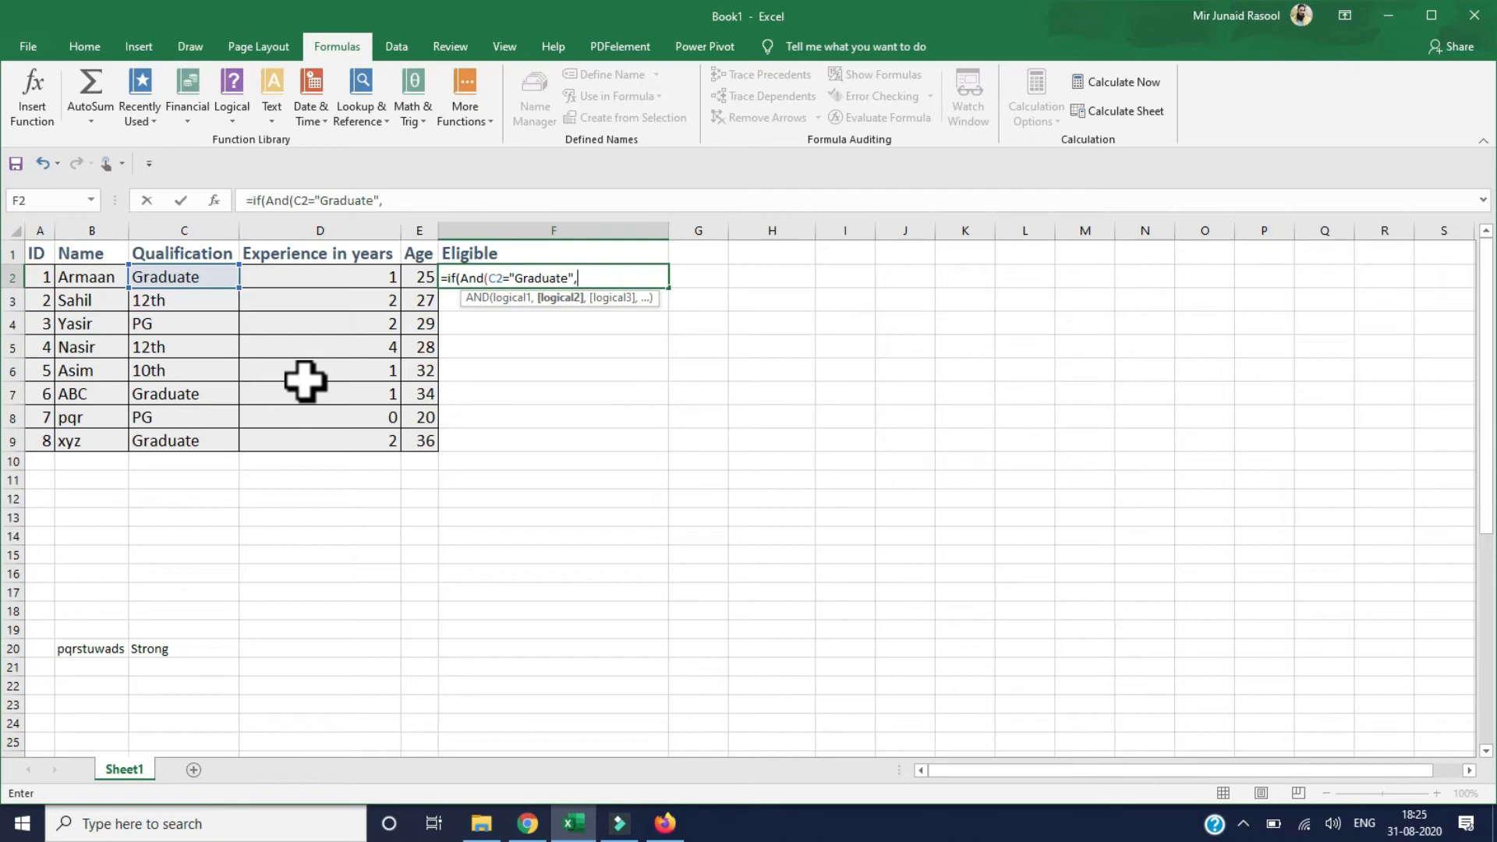
{"action": "left_click", "coordinate": [326, 276]}
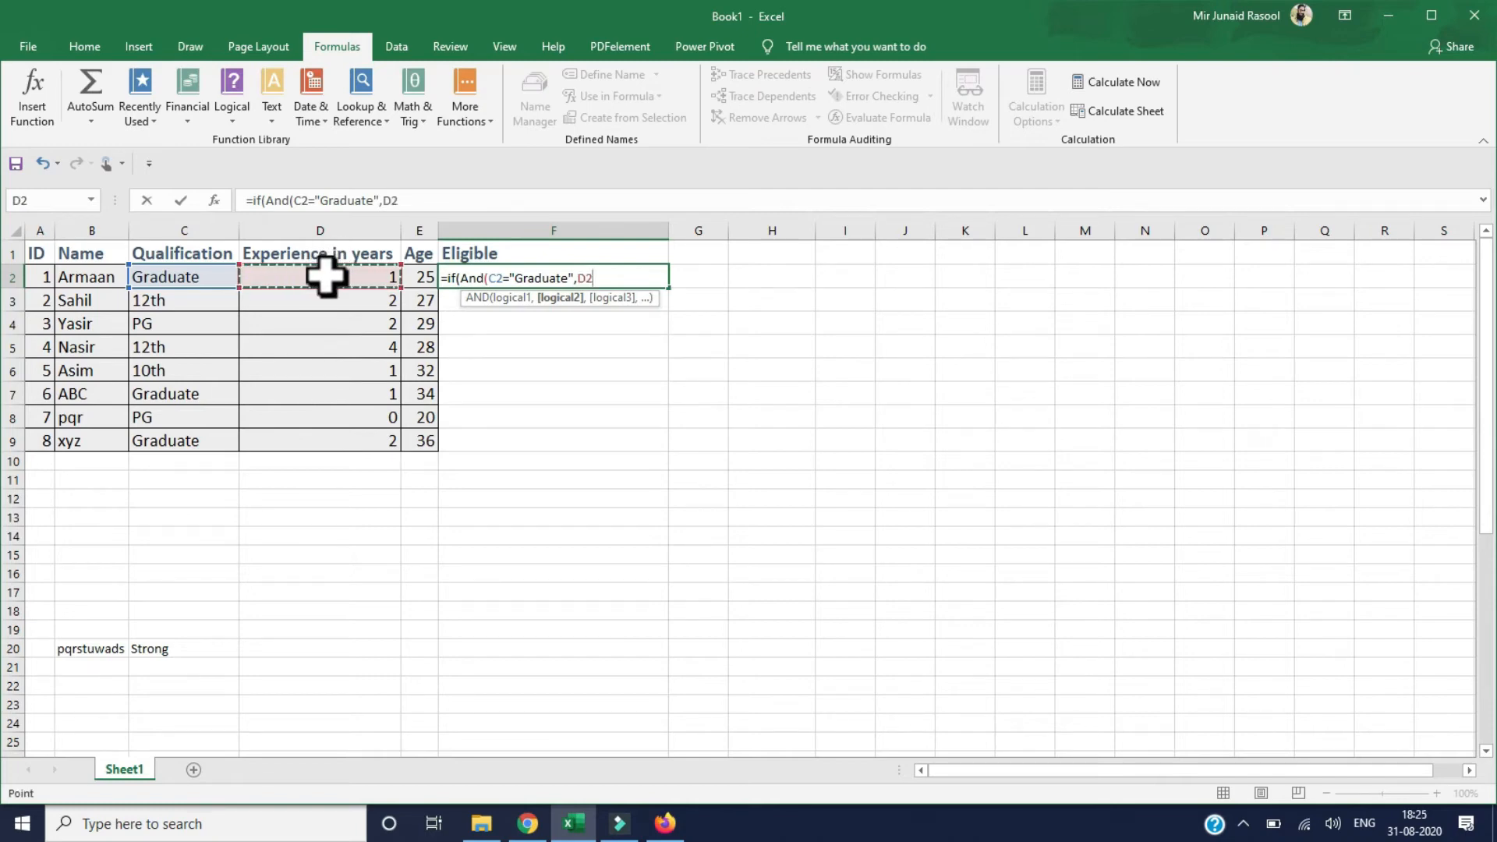
{"action": "type", "text": ">=1"}
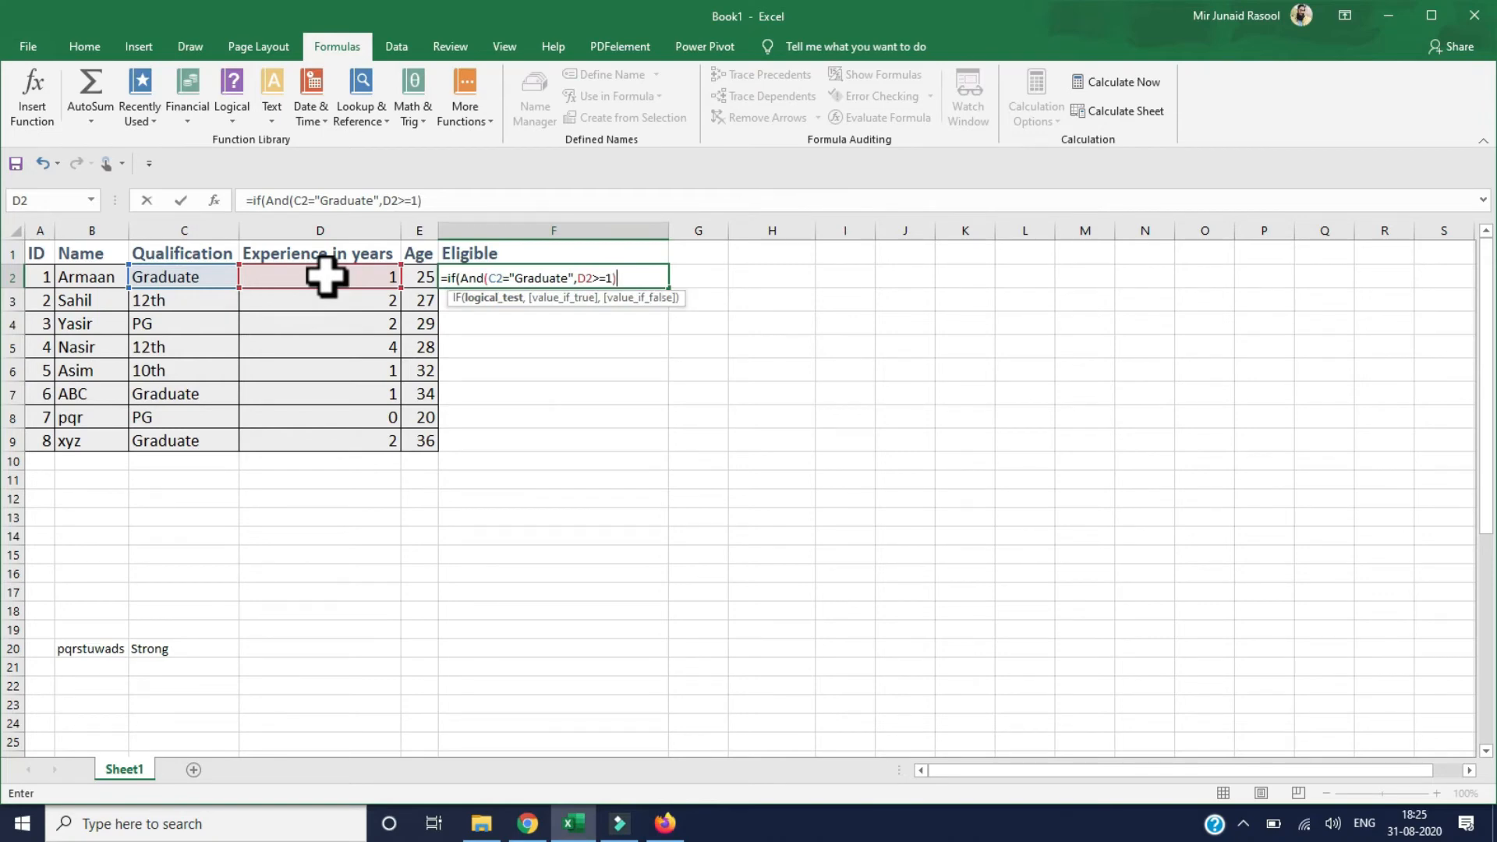
Step: Set the IF results to "Eligible" when true and "Not Eligible" when false, and complete the F2 formula
{"action": "type", "text": ","}
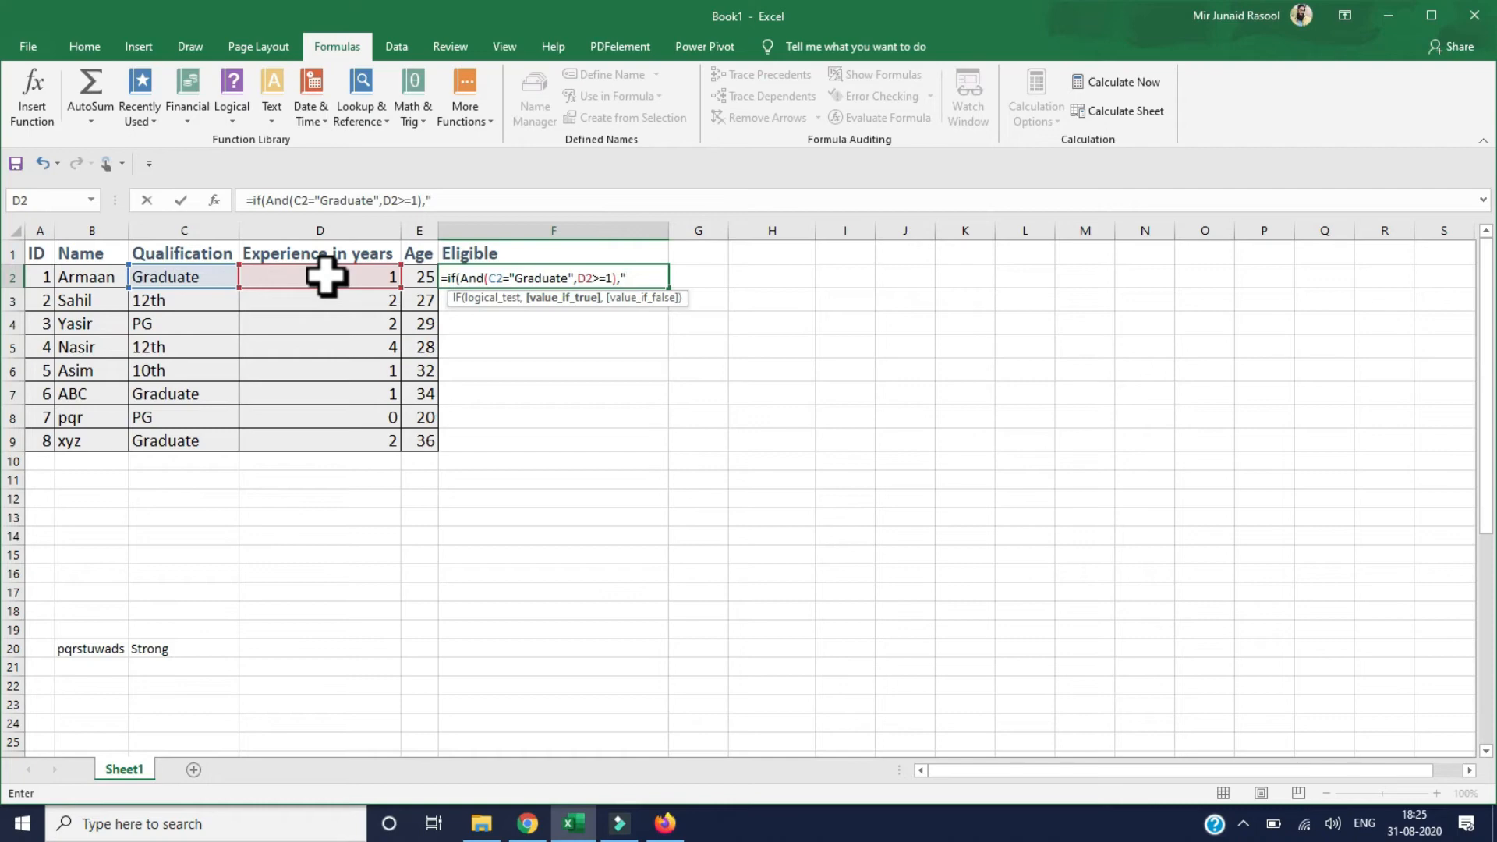
{"action": "type", "text": "Eligible\","}
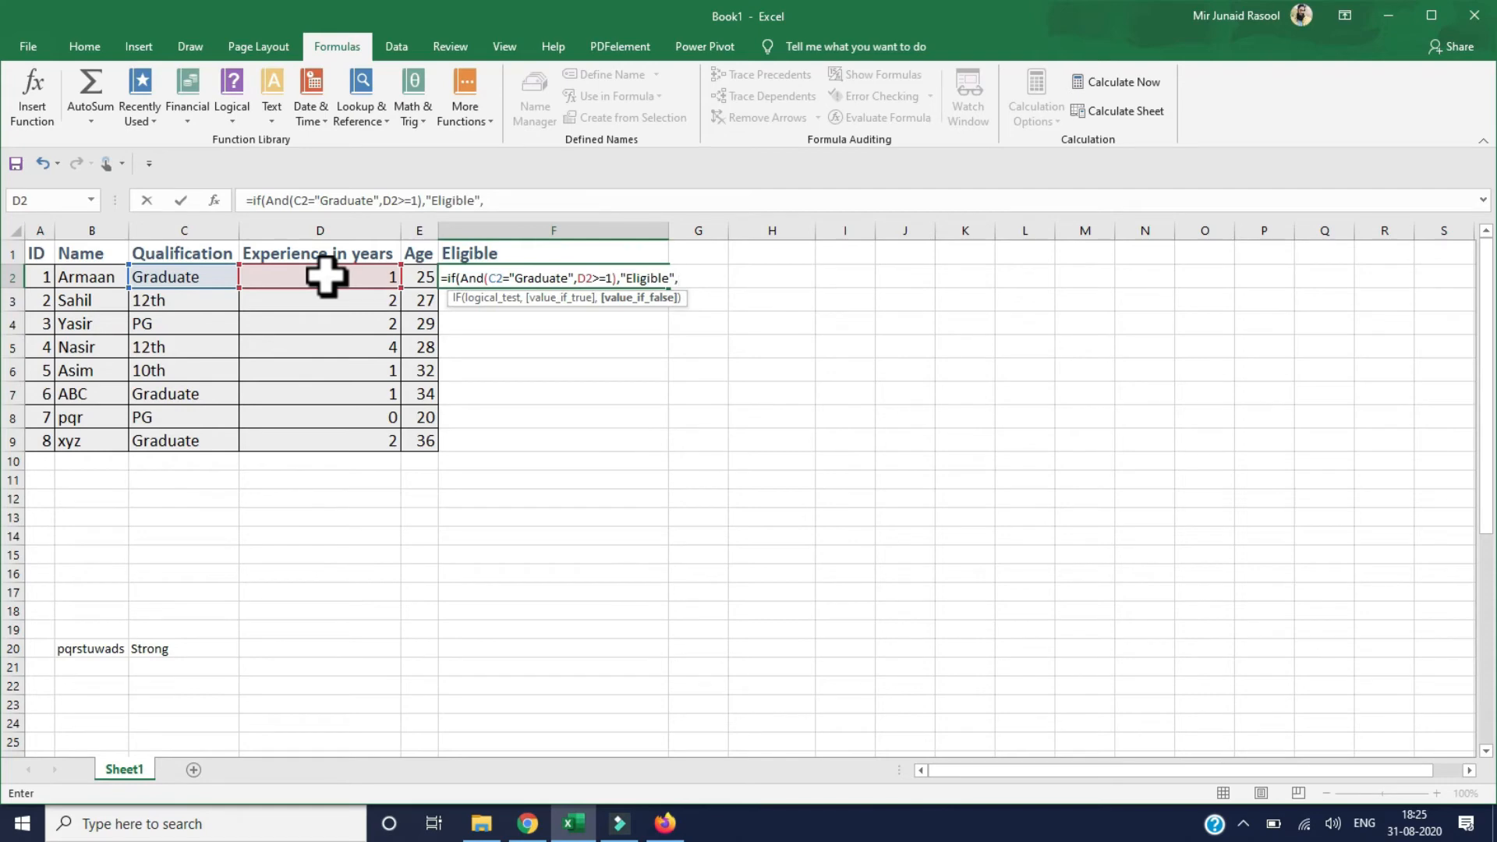
{"action": "type", "text": "N"}
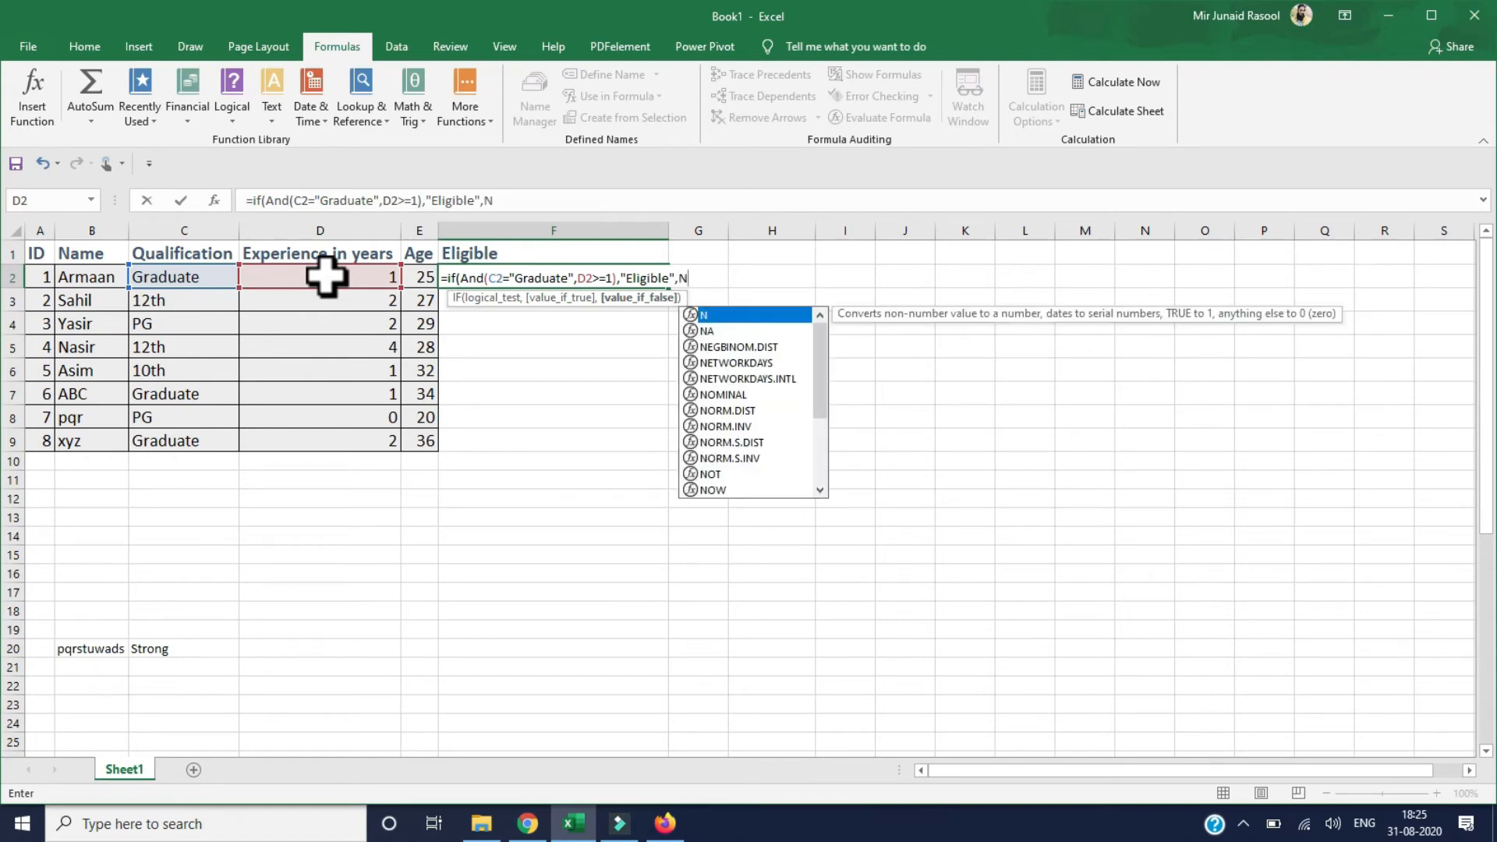
{"action": "type", "text": "ot"}
{"action": "type", "text": " E"}
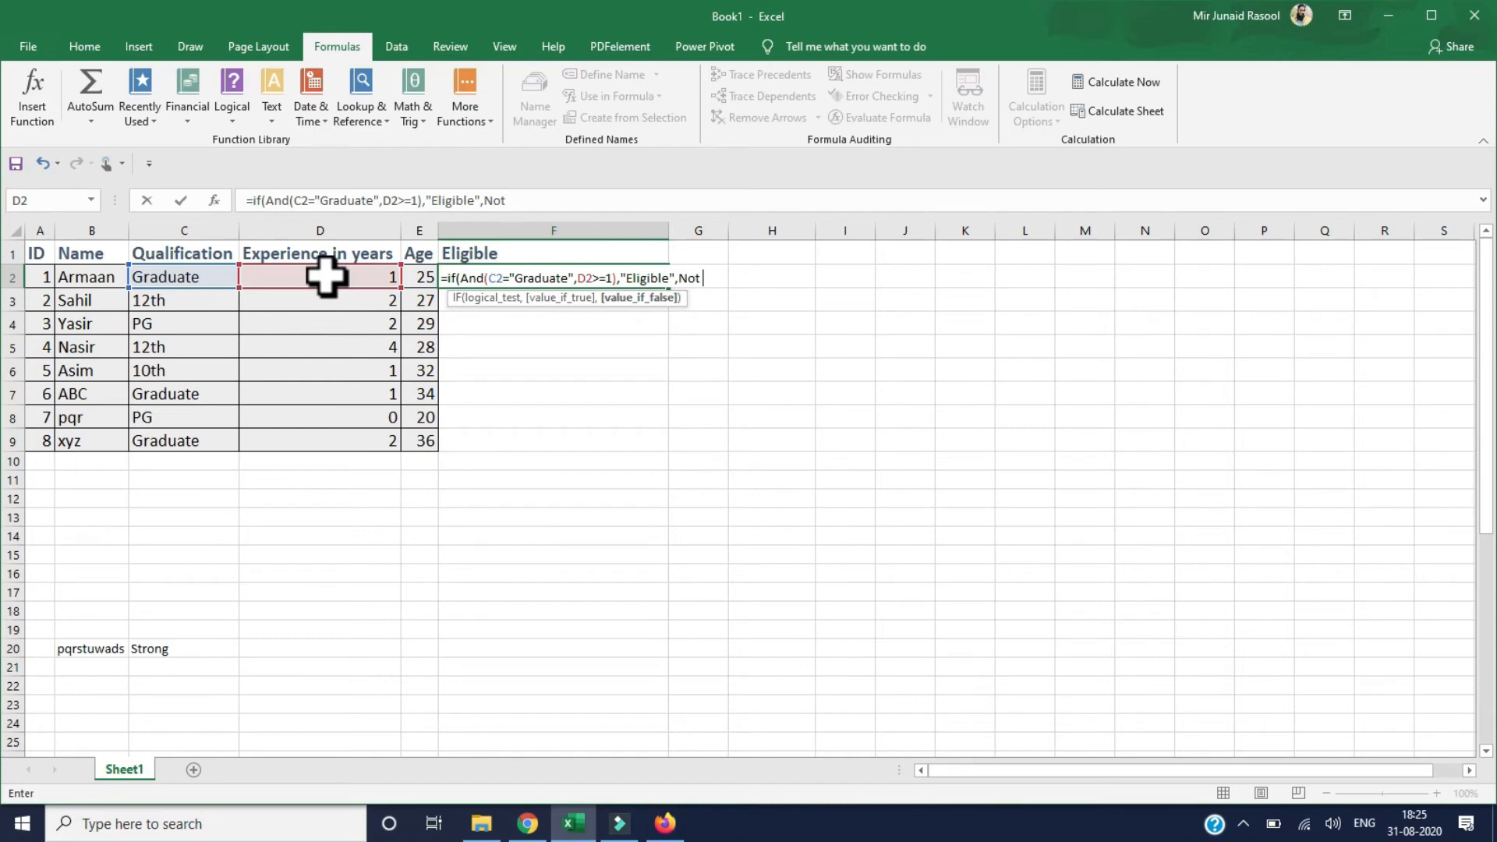
{"action": "type", "text": "ligible\""}
{"action": "left_click", "coordinate": [676, 279]}
{"action": "key", "text": "Right"}
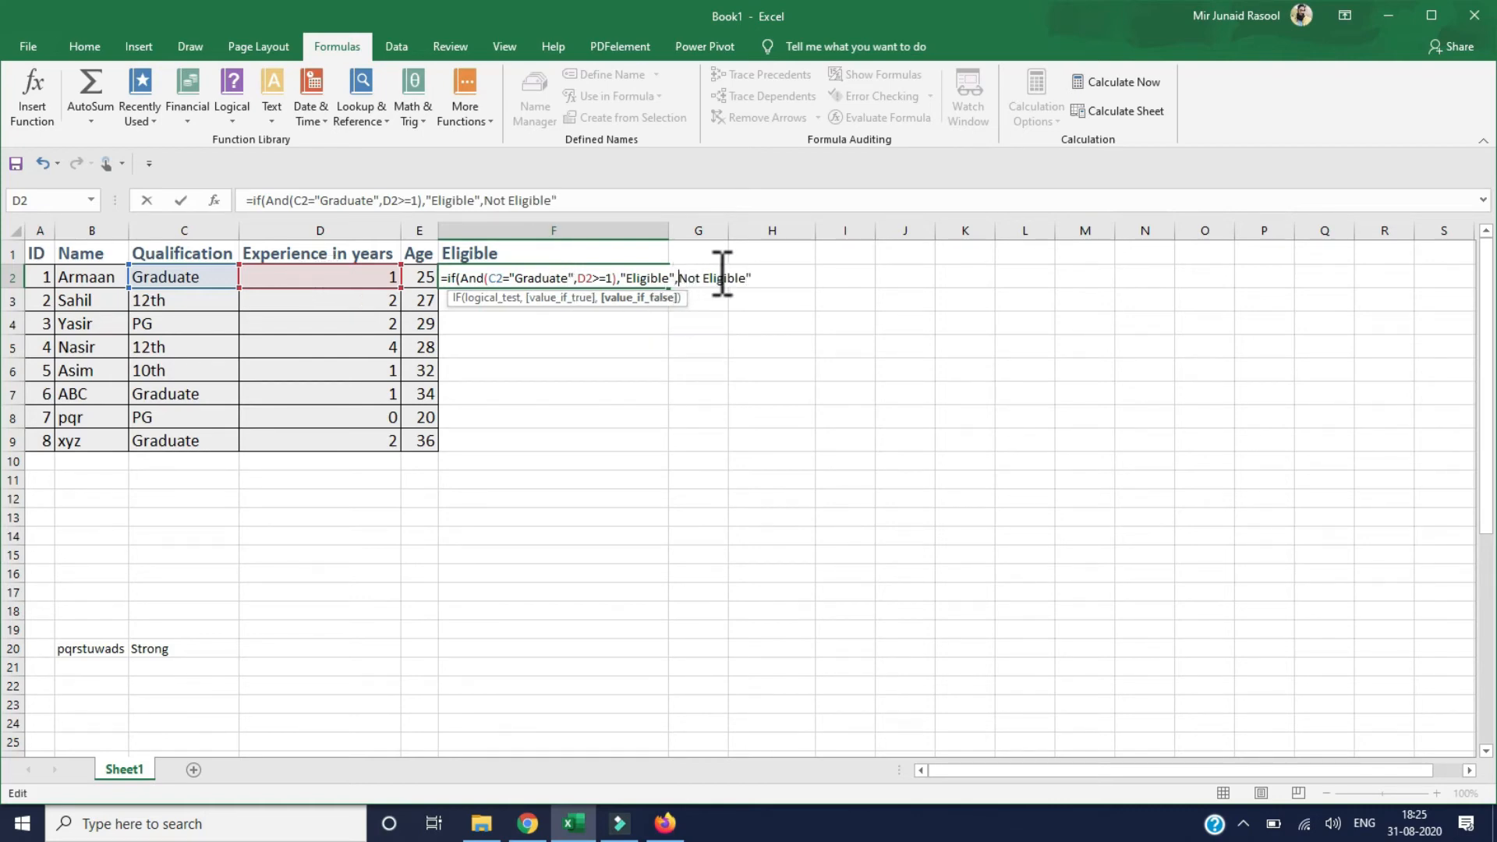
{"action": "type", "text": "\""}
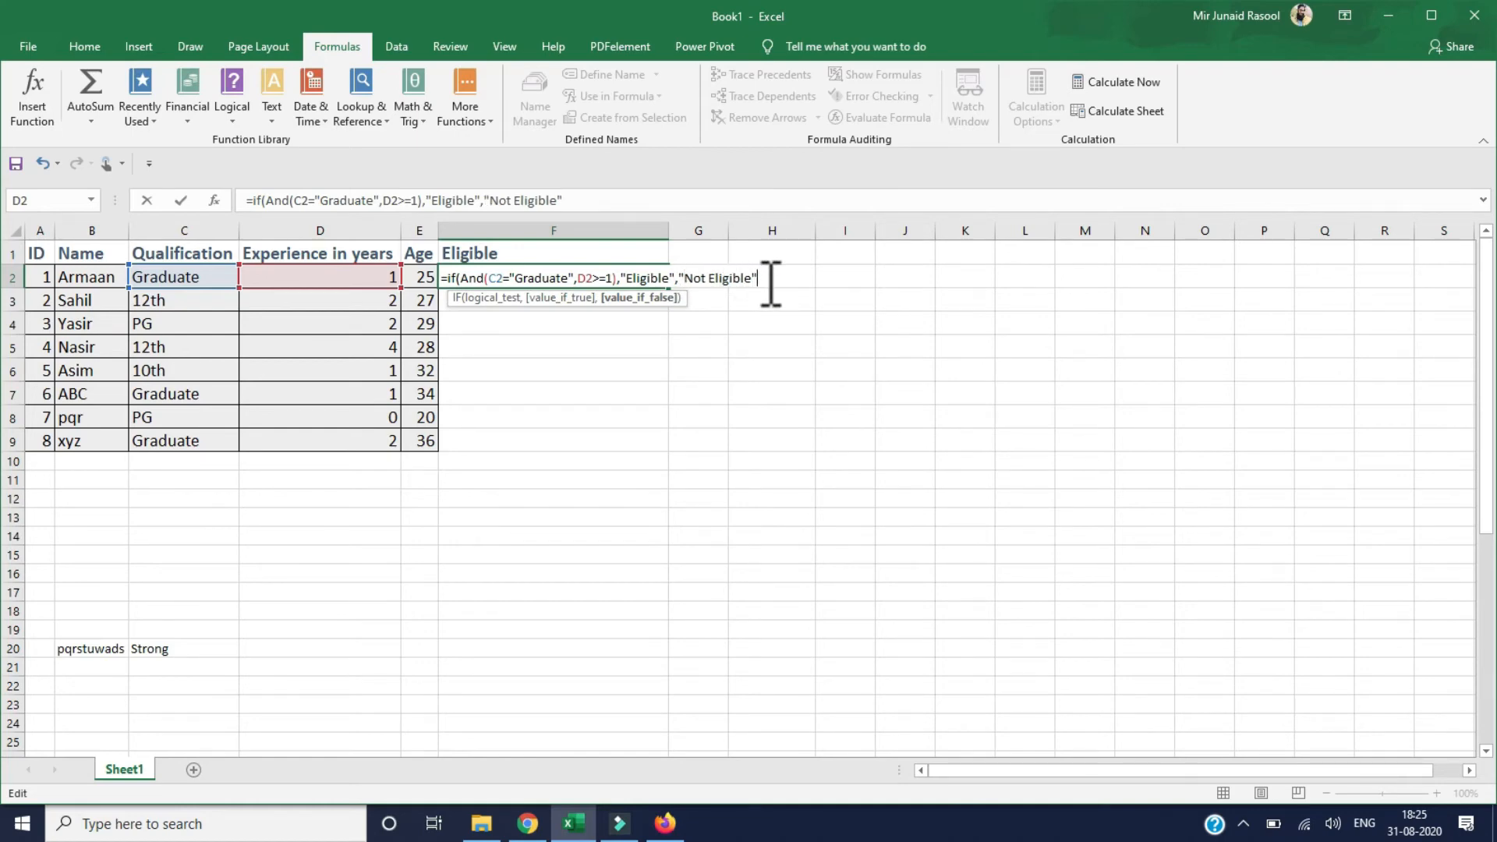
{"action": "type", "text": ")"}
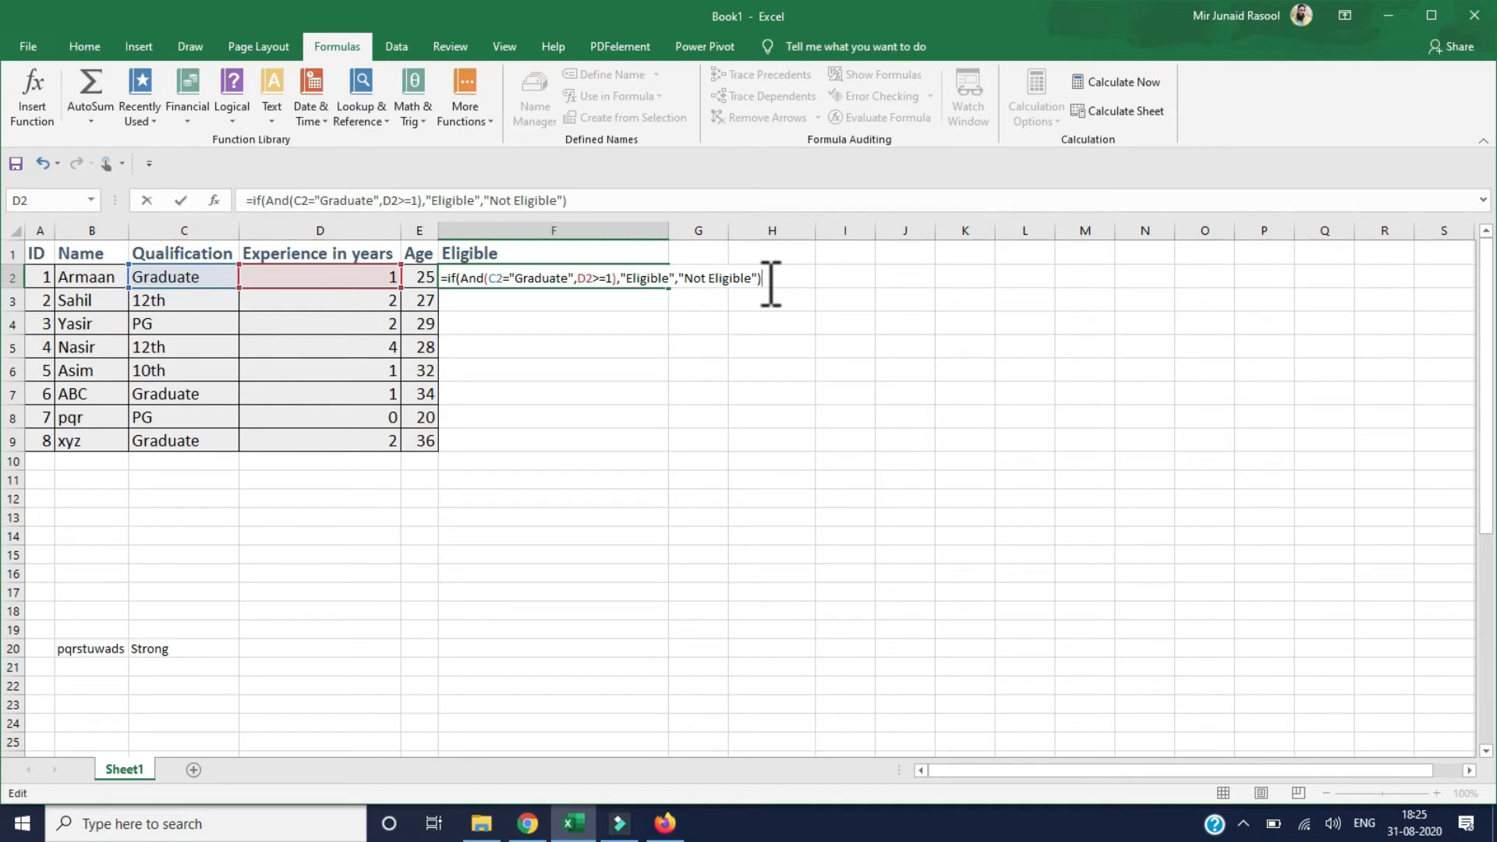
{"action": "key", "text": "Return"}
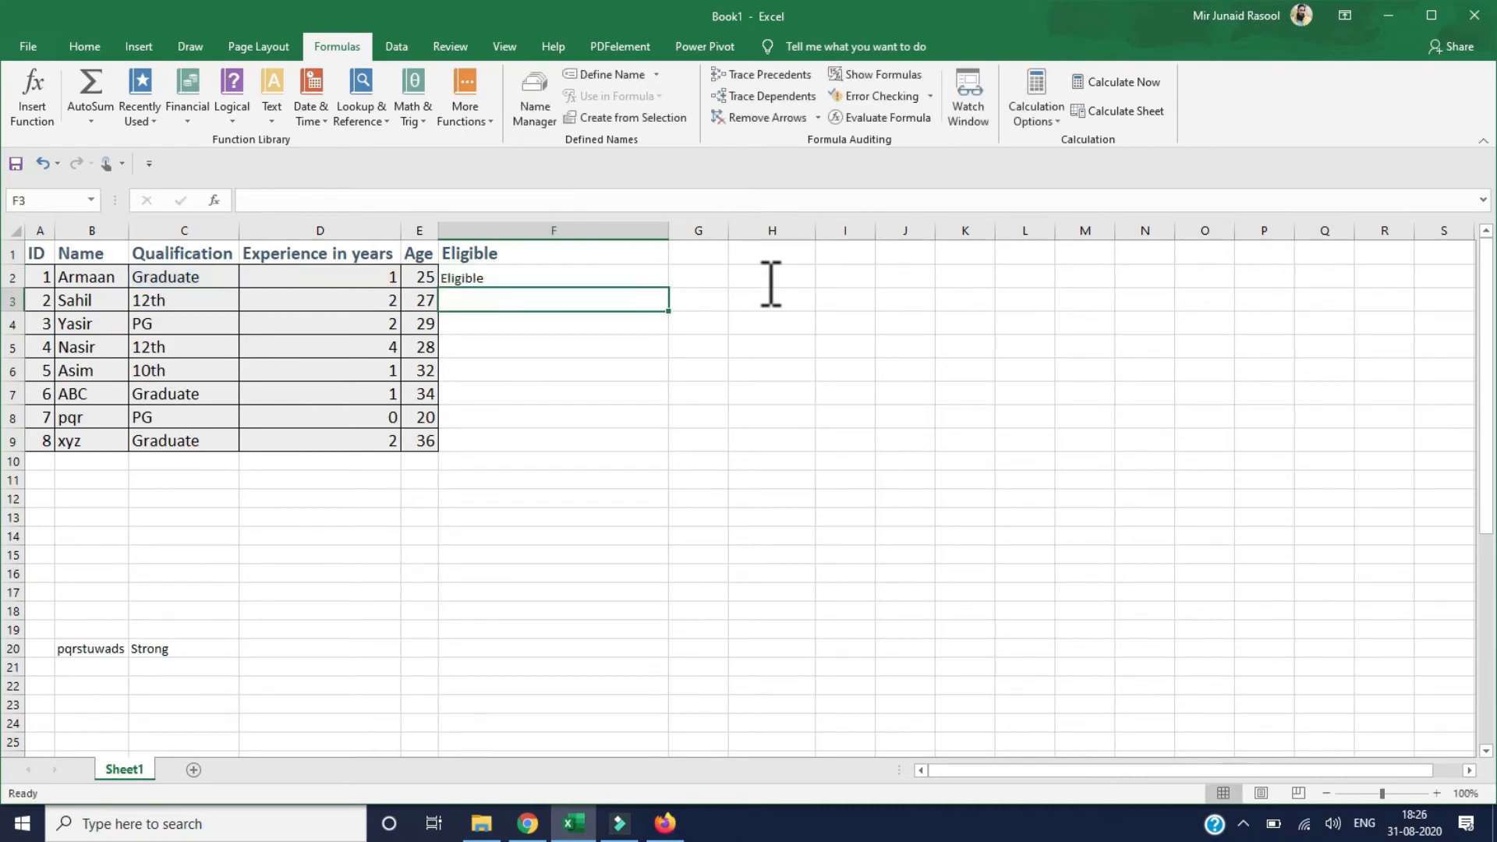
Step: Fill the eligibility formula from F2 down to F9 and set the experience in cell D9 to 0
{"action": "left_click", "coordinate": [513, 278]}
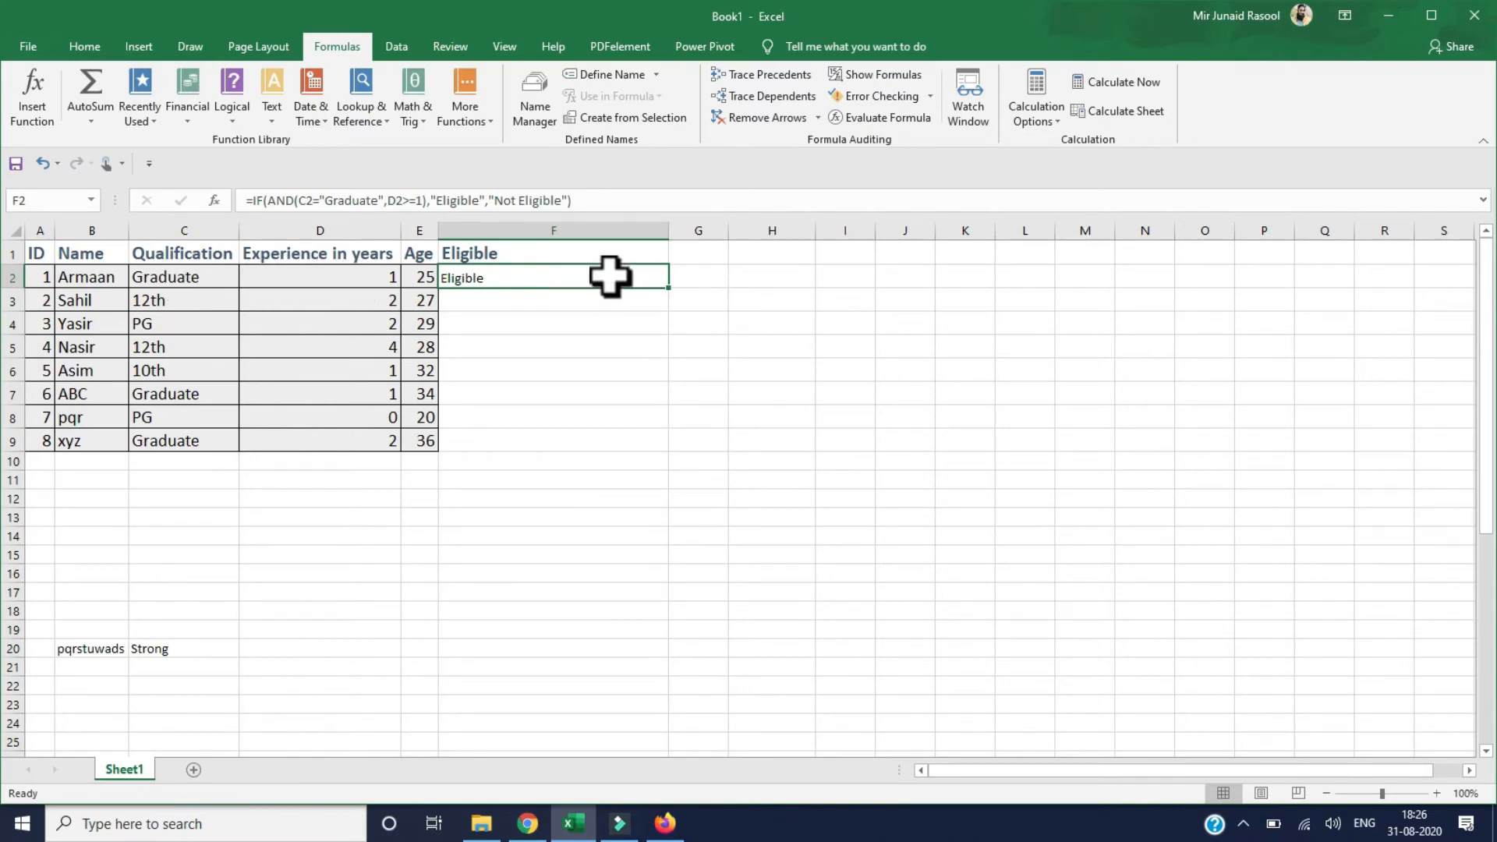
{"action": "left_click_drag", "start_coordinate": [668, 287], "coordinate": [669, 445]}
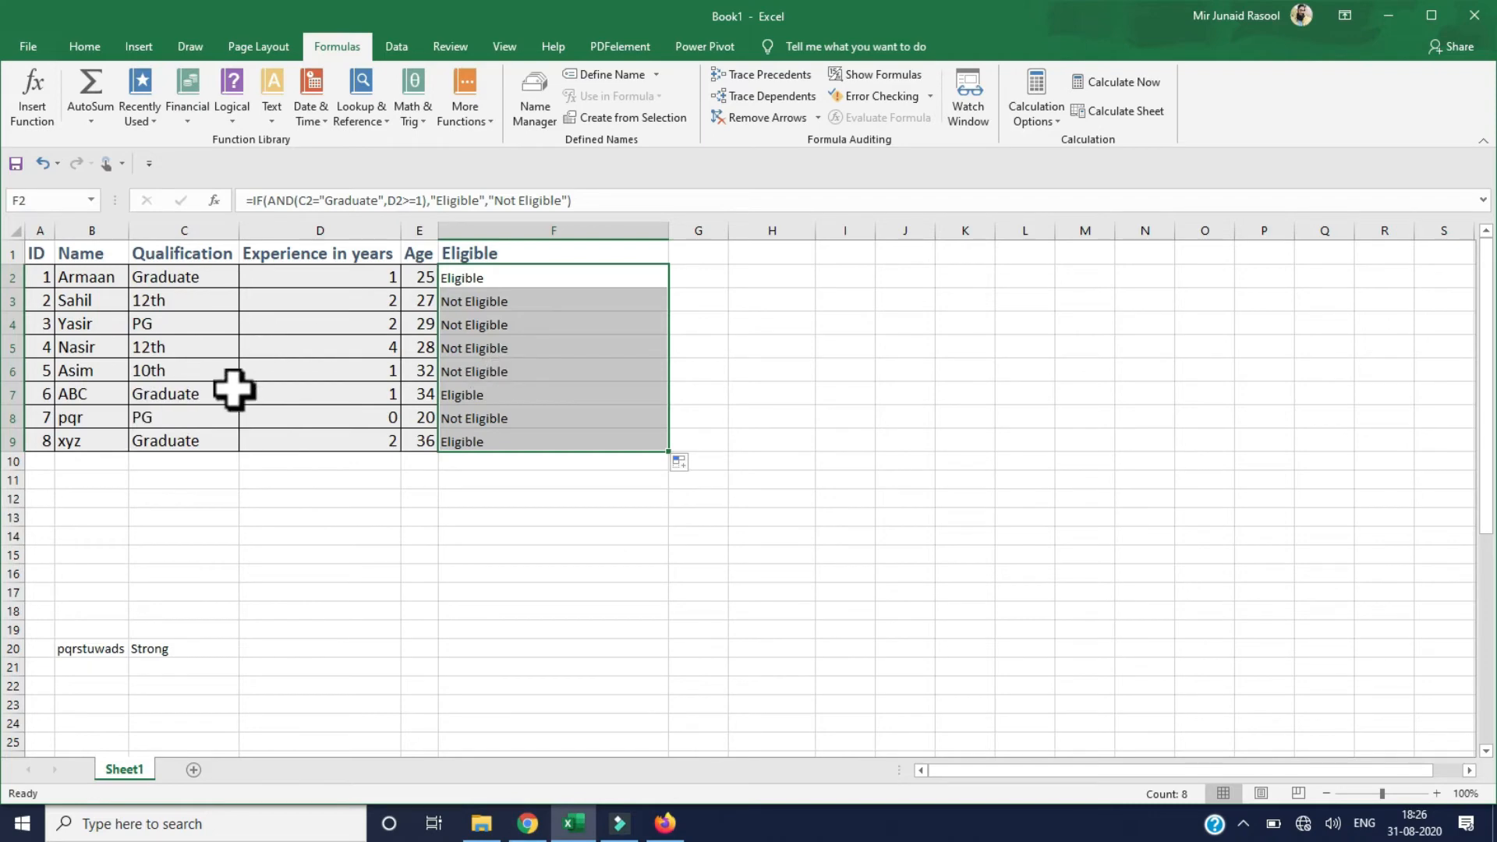
{"action": "left_click", "coordinate": [365, 447]}
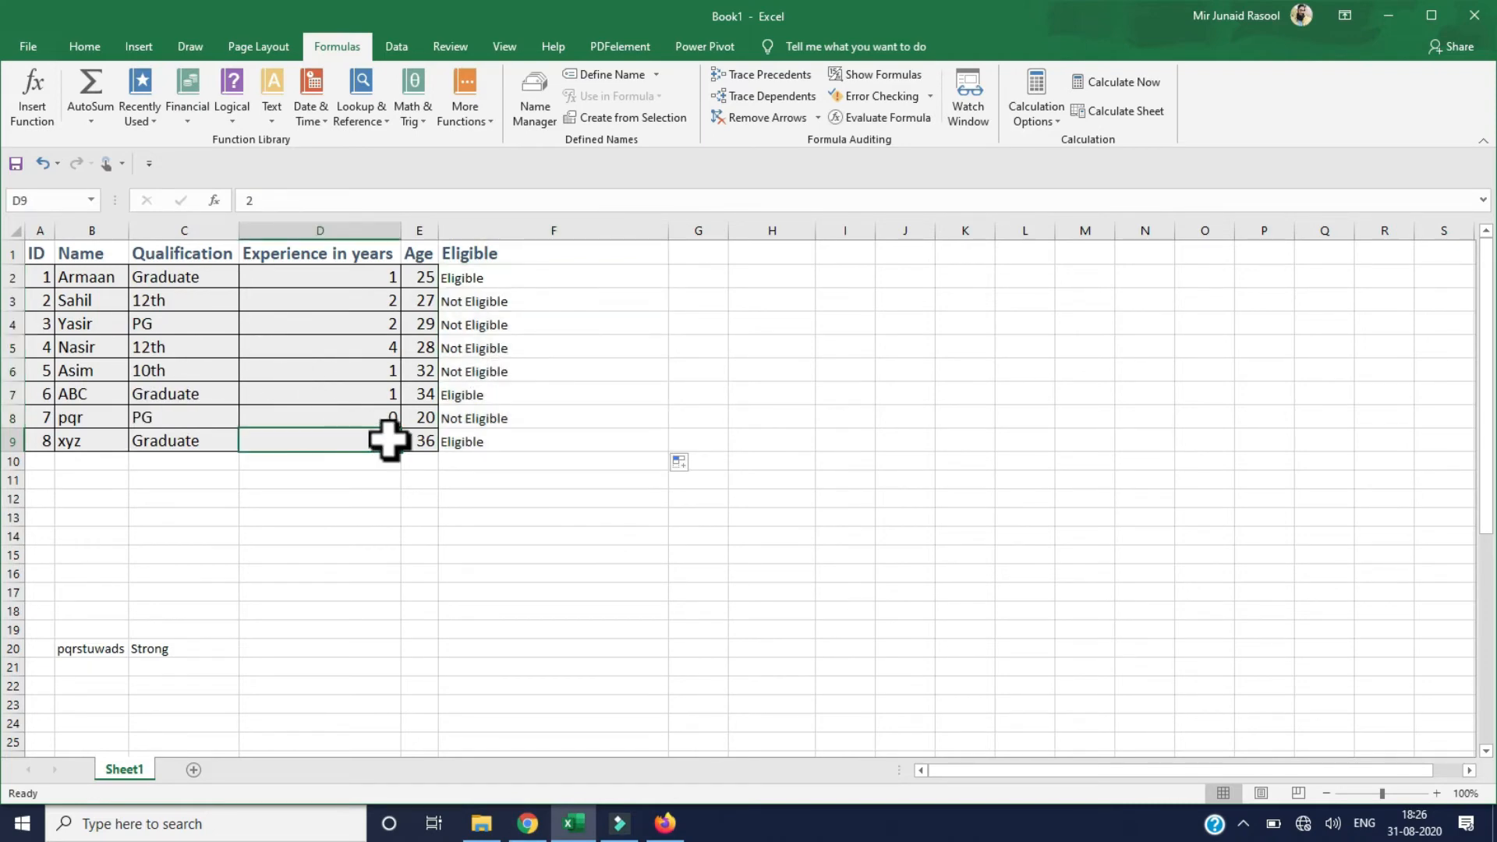
{"action": "type", "text": "0"}
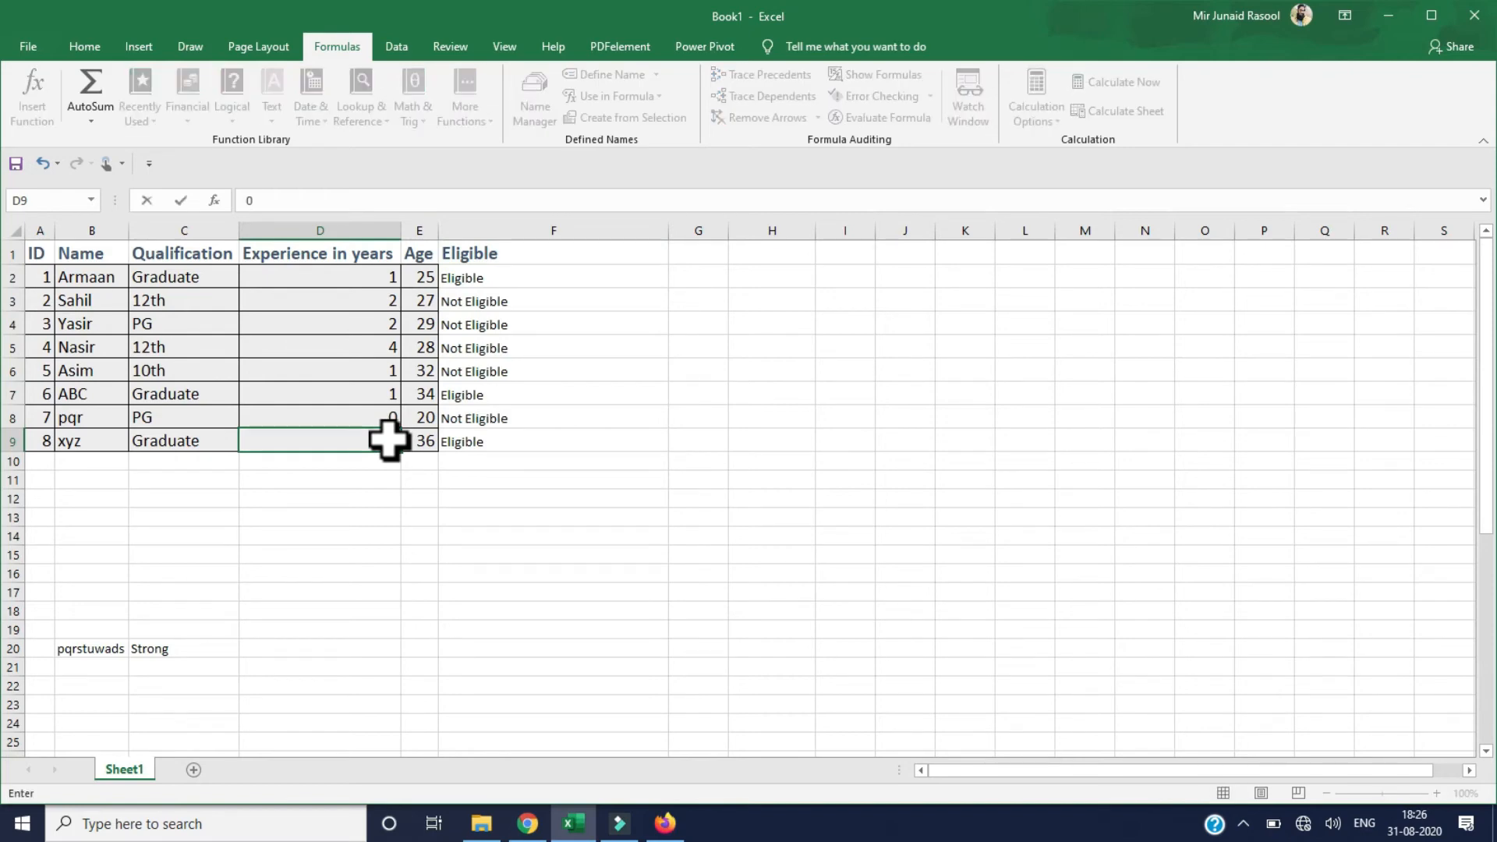
{"action": "key", "text": "Return"}
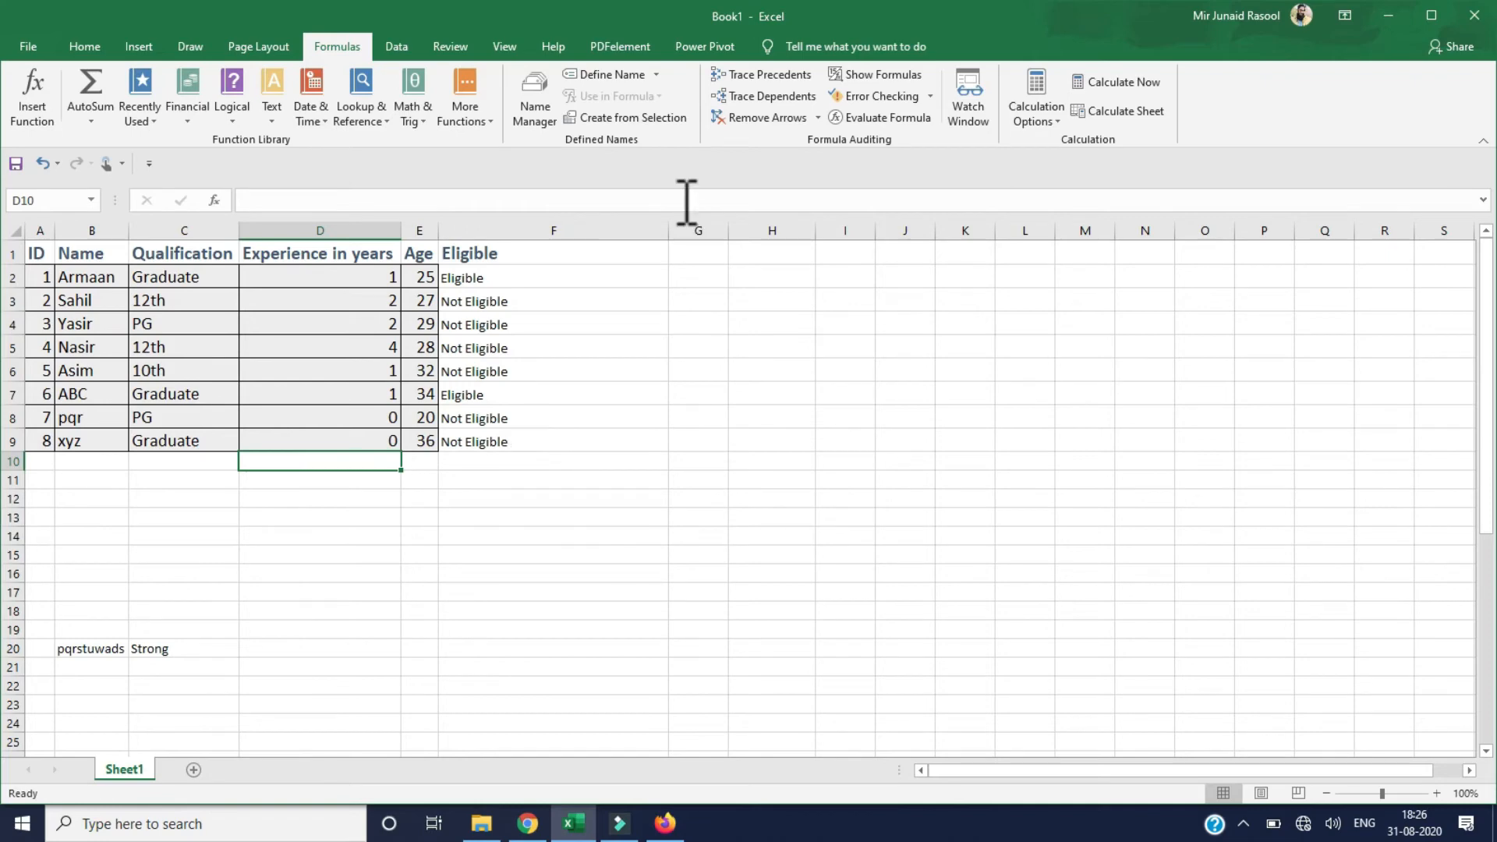
Step: Narrow the Eligible column F to fit its contents and widen the empty column G
{"action": "left_click", "coordinate": [620, 230]}
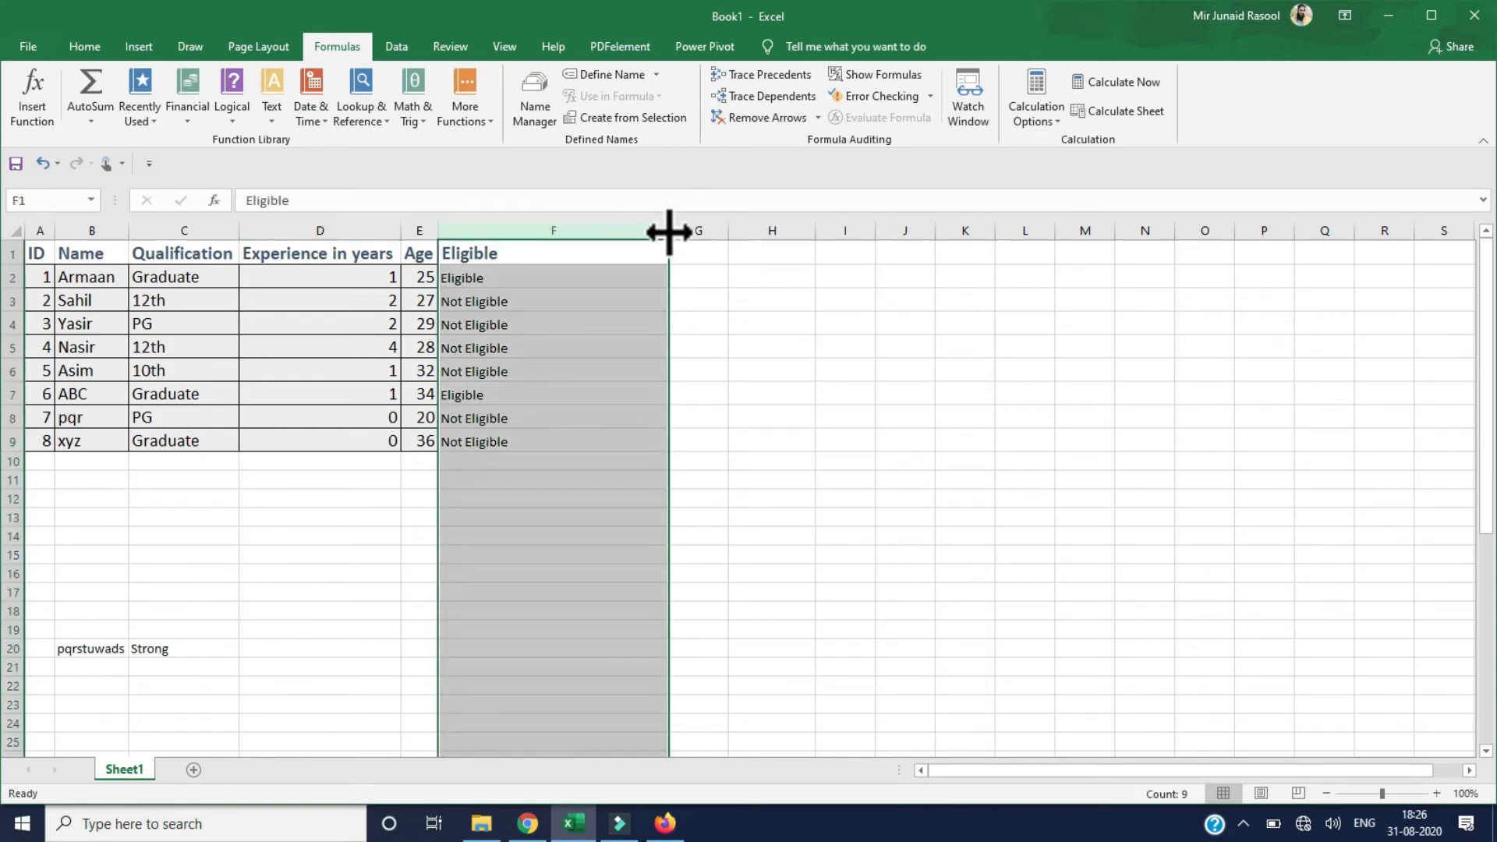
{"action": "double_click", "coordinate": [669, 231]}
{"action": "left_click_drag", "start_coordinate": [512, 230], "coordinate": [548, 234]}
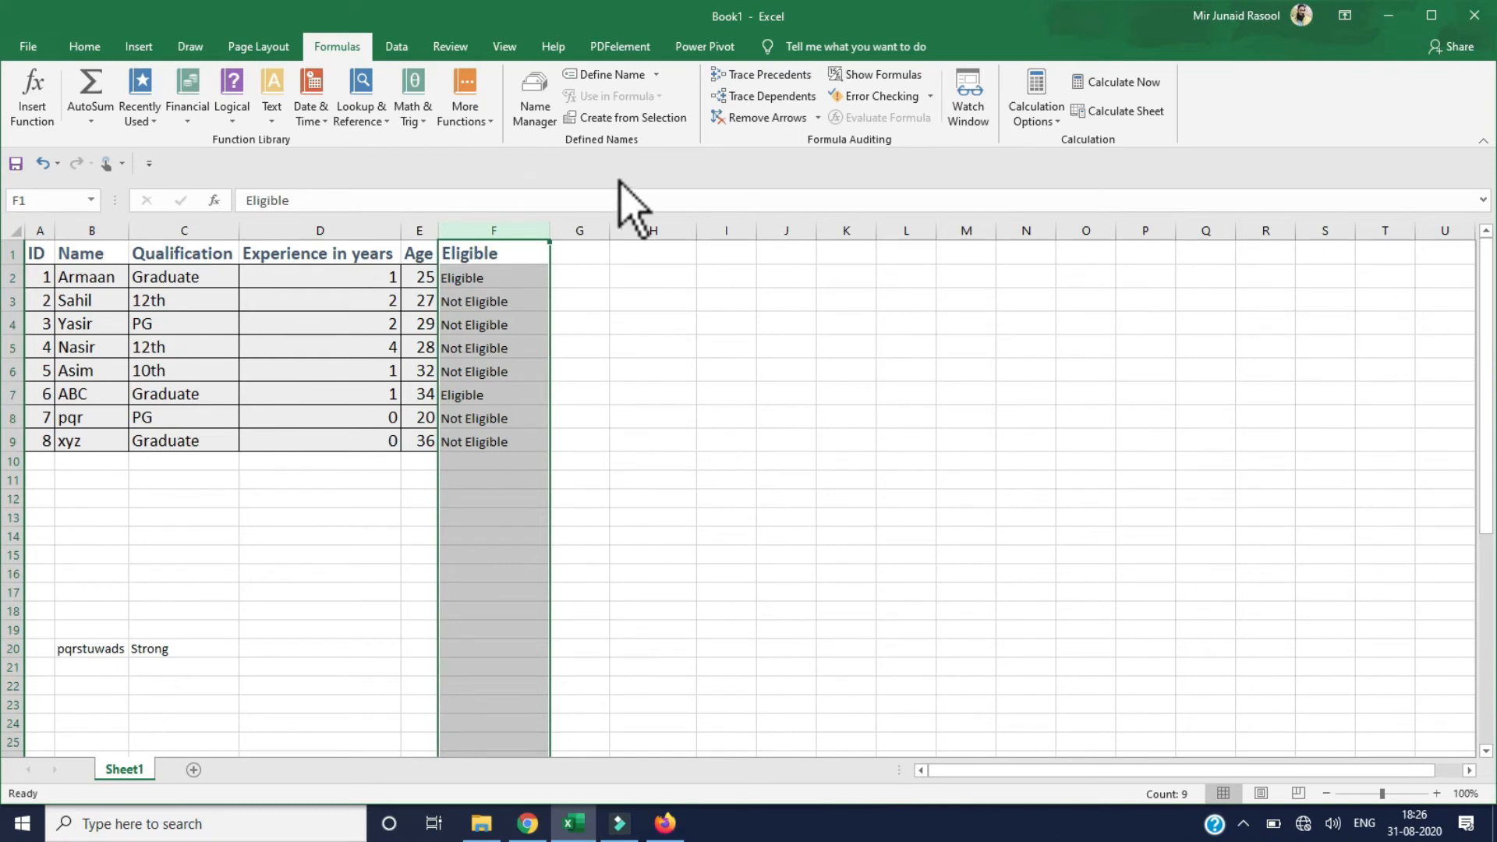
{"action": "left_click_drag", "start_coordinate": [609, 231], "coordinate": [696, 231]}
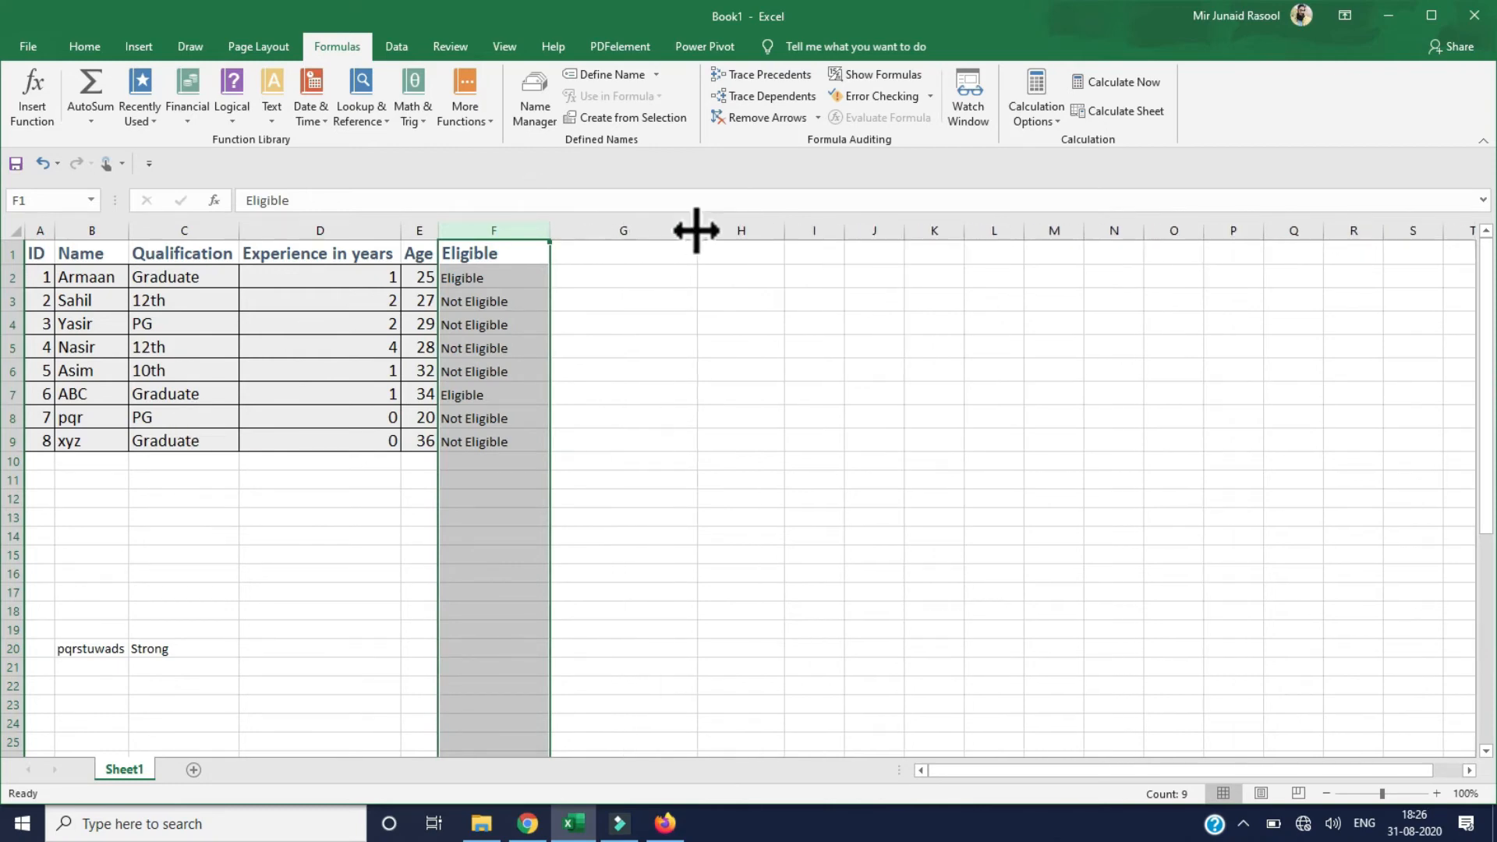
Step: Begin an IF formula with a nested OR test in cell G2
{"action": "left_click", "coordinate": [608, 258]}
{"action": "left_click", "coordinate": [593, 282]}
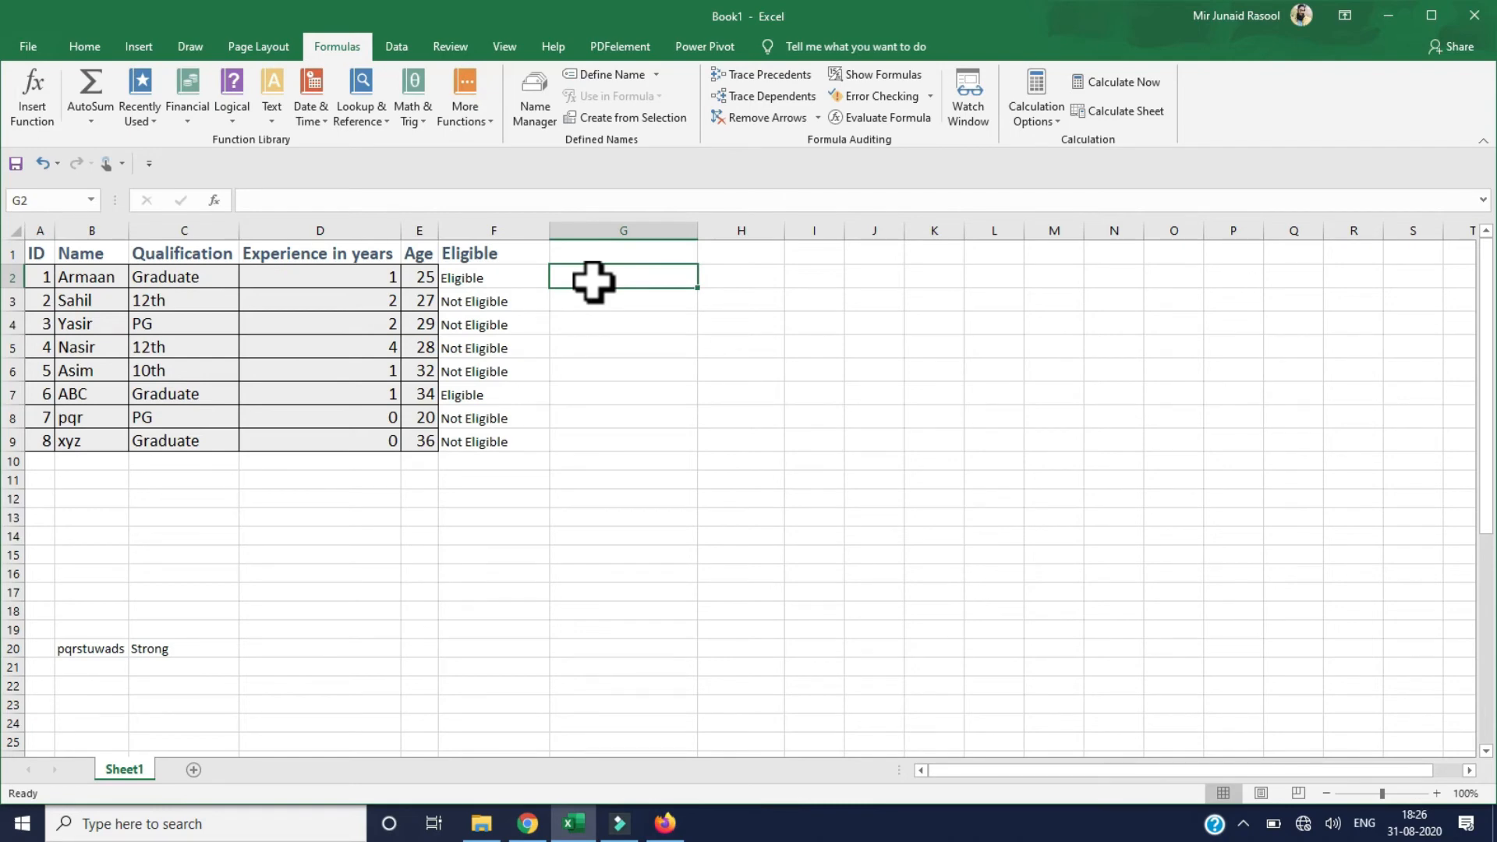
{"action": "type", "text": "=if"}
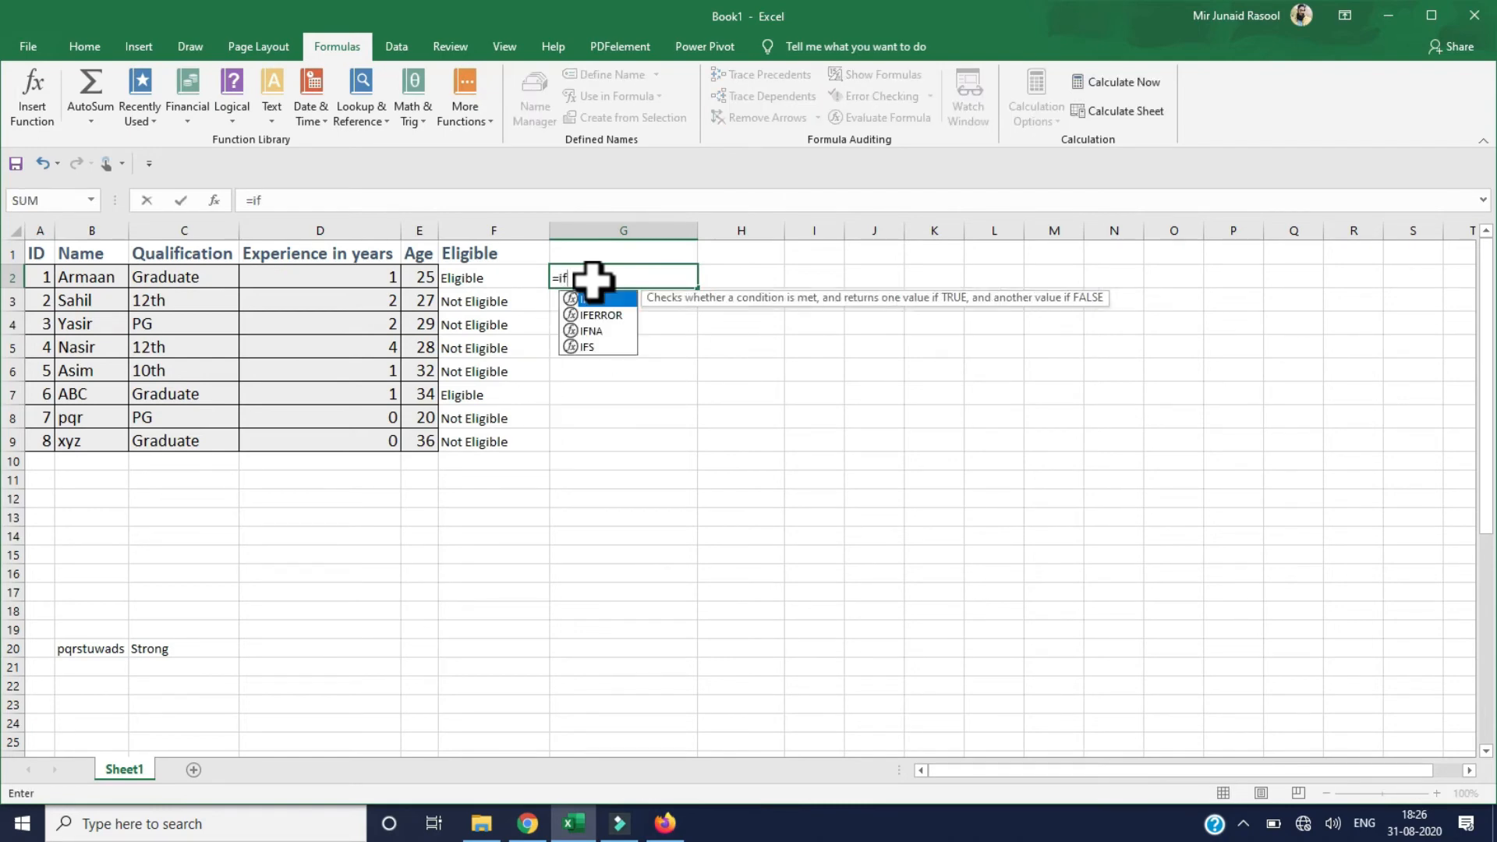
{"action": "type", "text": "("}
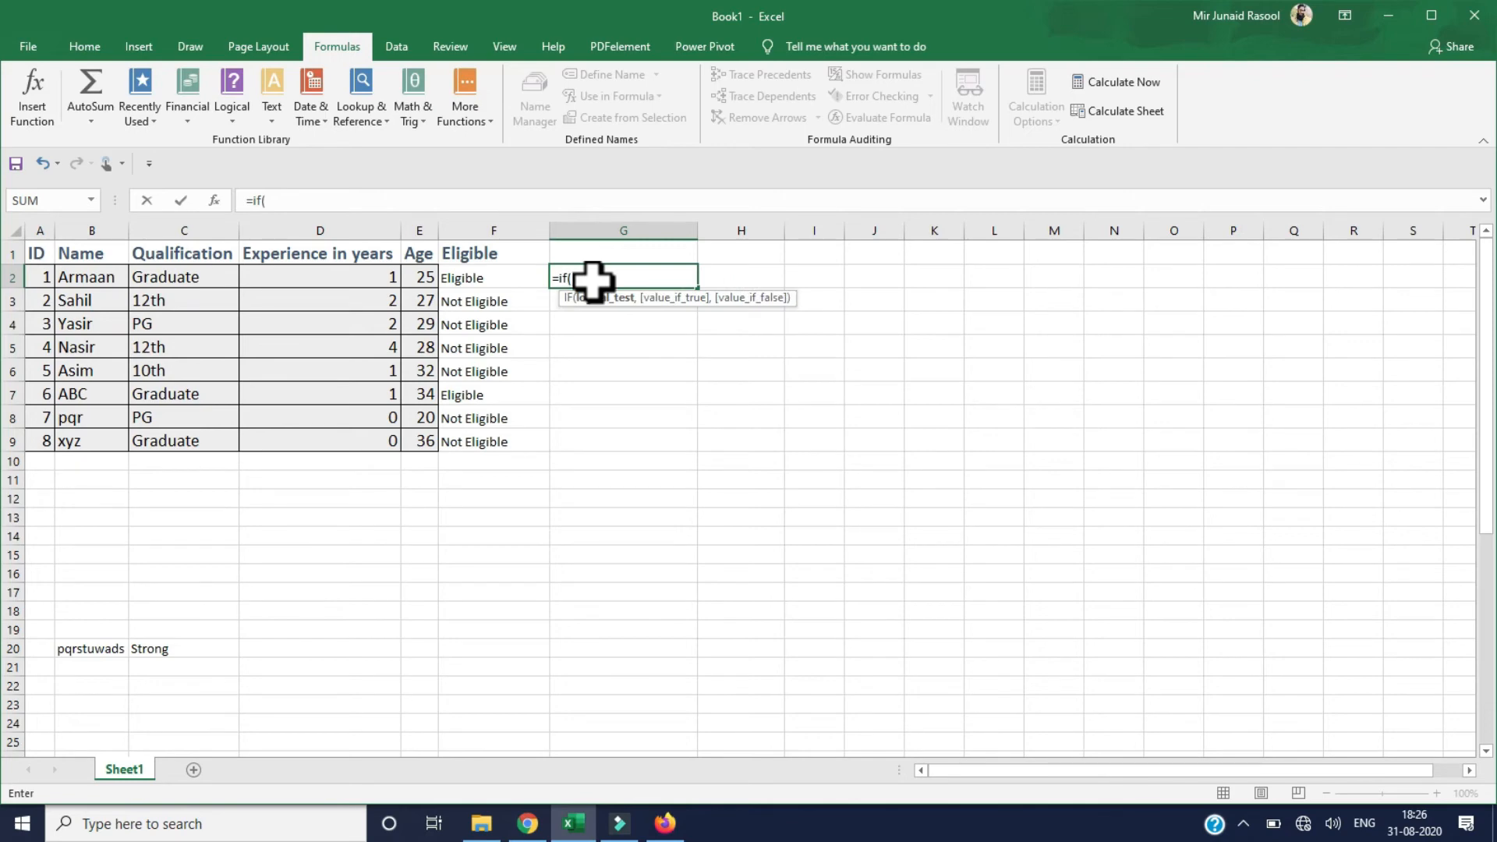
{"action": "type", "text": "OR"}
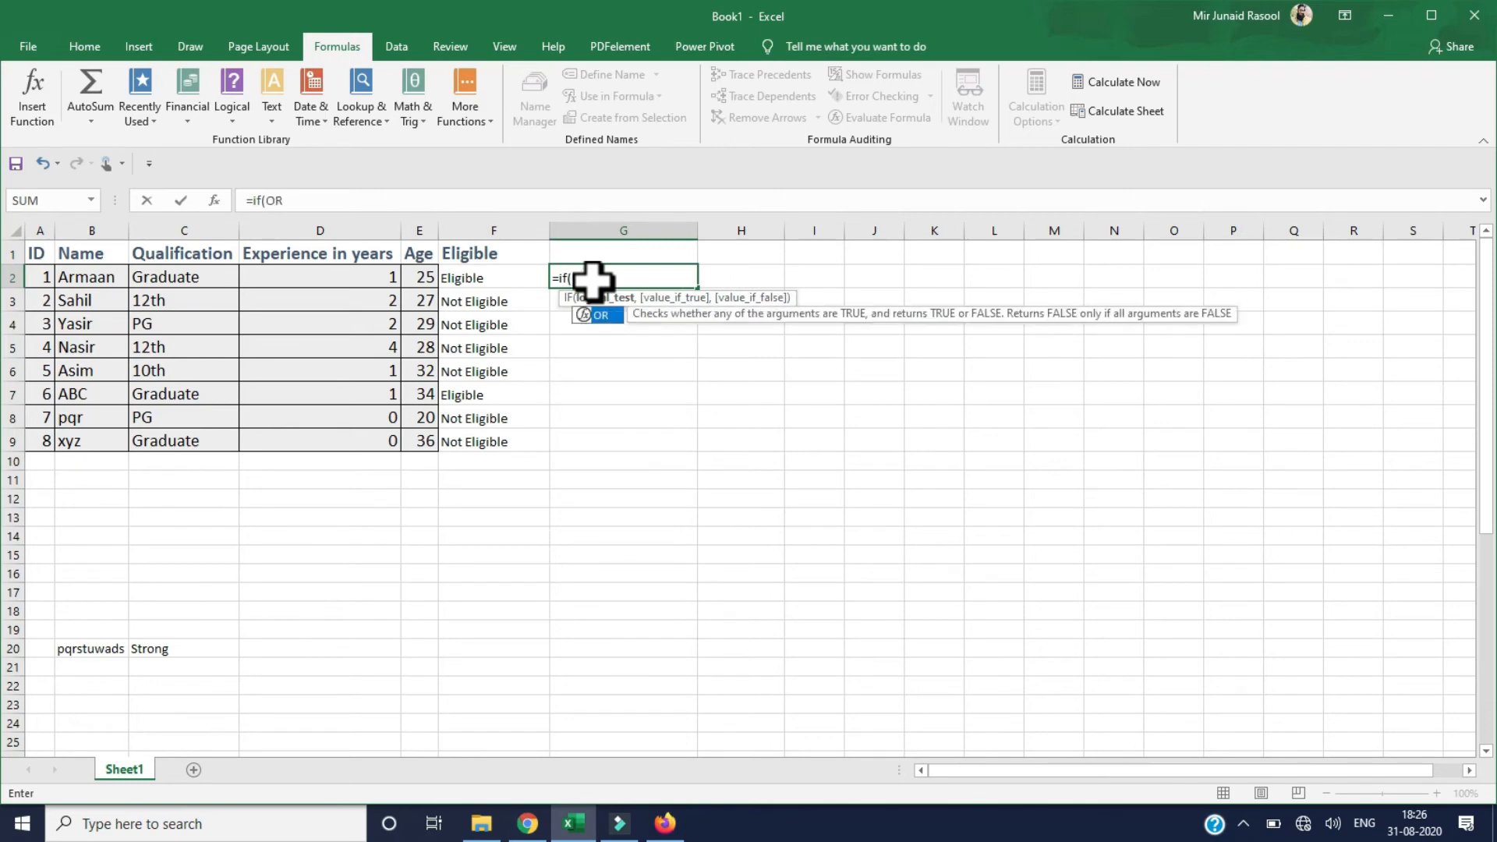
{"action": "type", "text": "("}
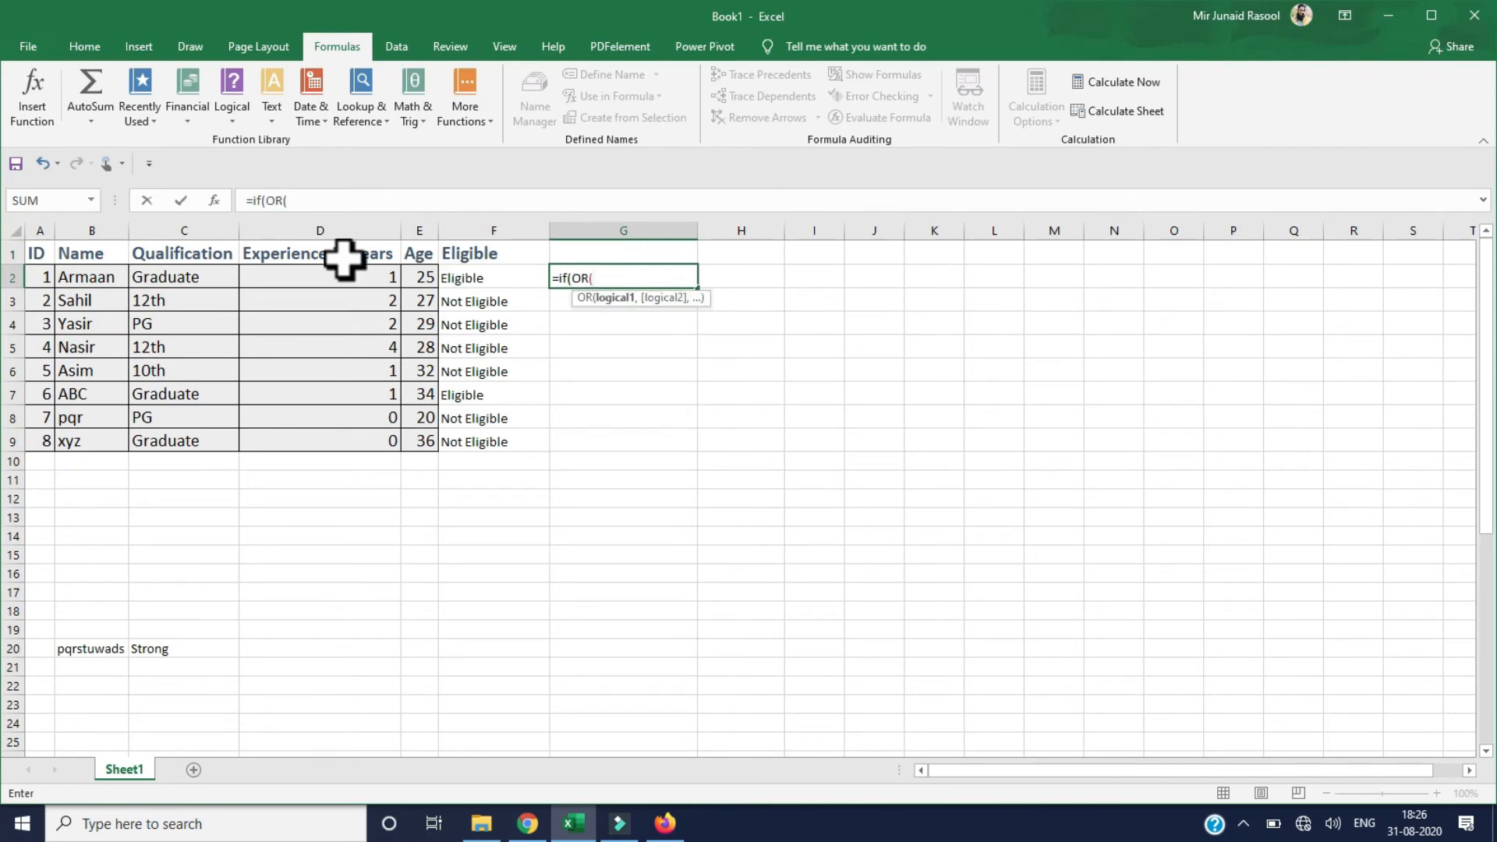
Step: Add the OR conditions C2="Graduate" and D2>=1 to the G2 formula and close the OR test
{"action": "left_click", "coordinate": [198, 283]}
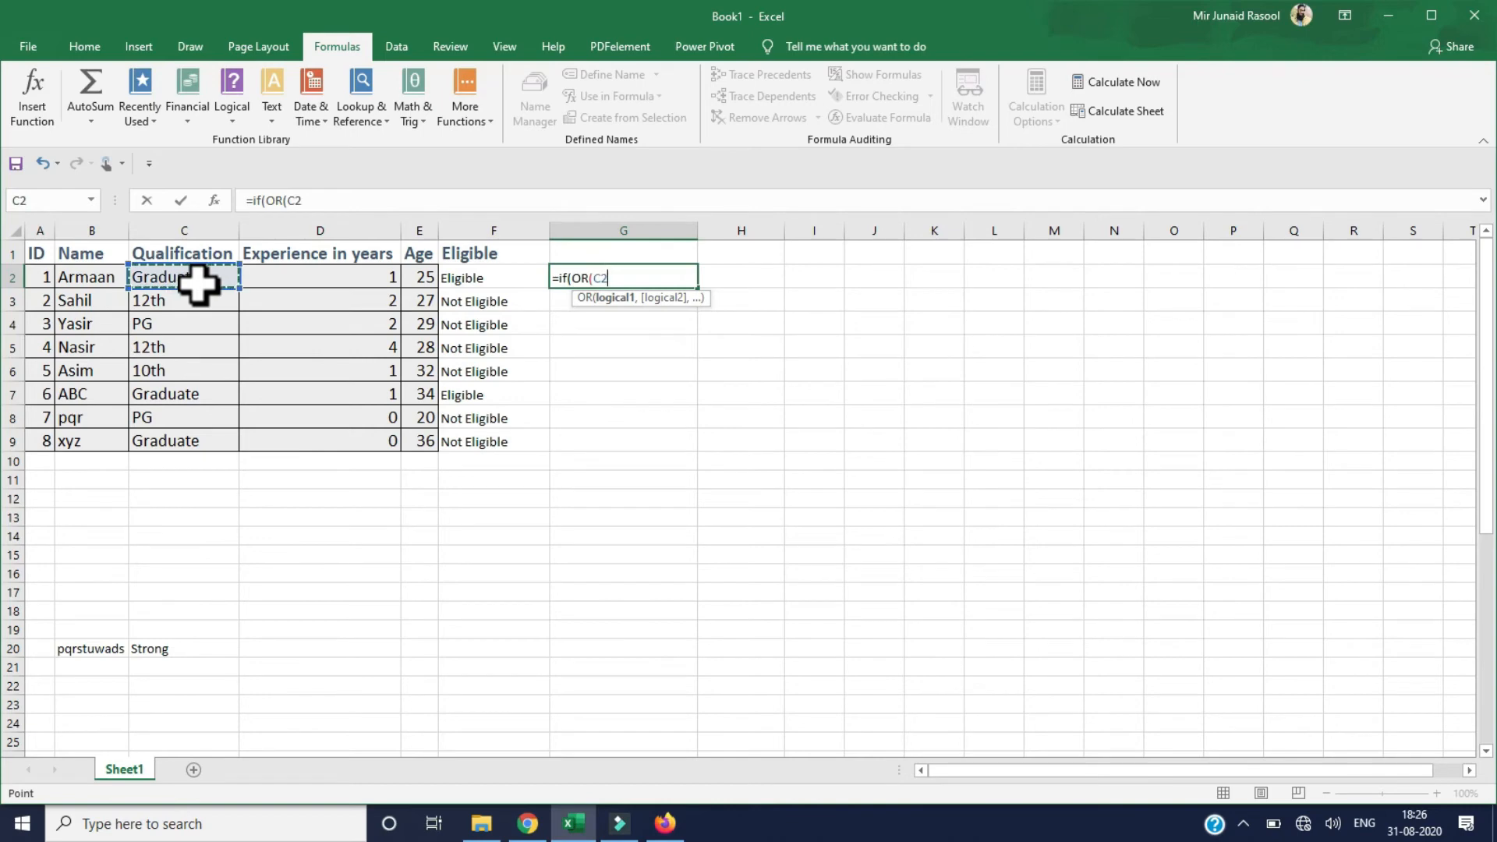
{"action": "type", "text": "=\"Graduate"}
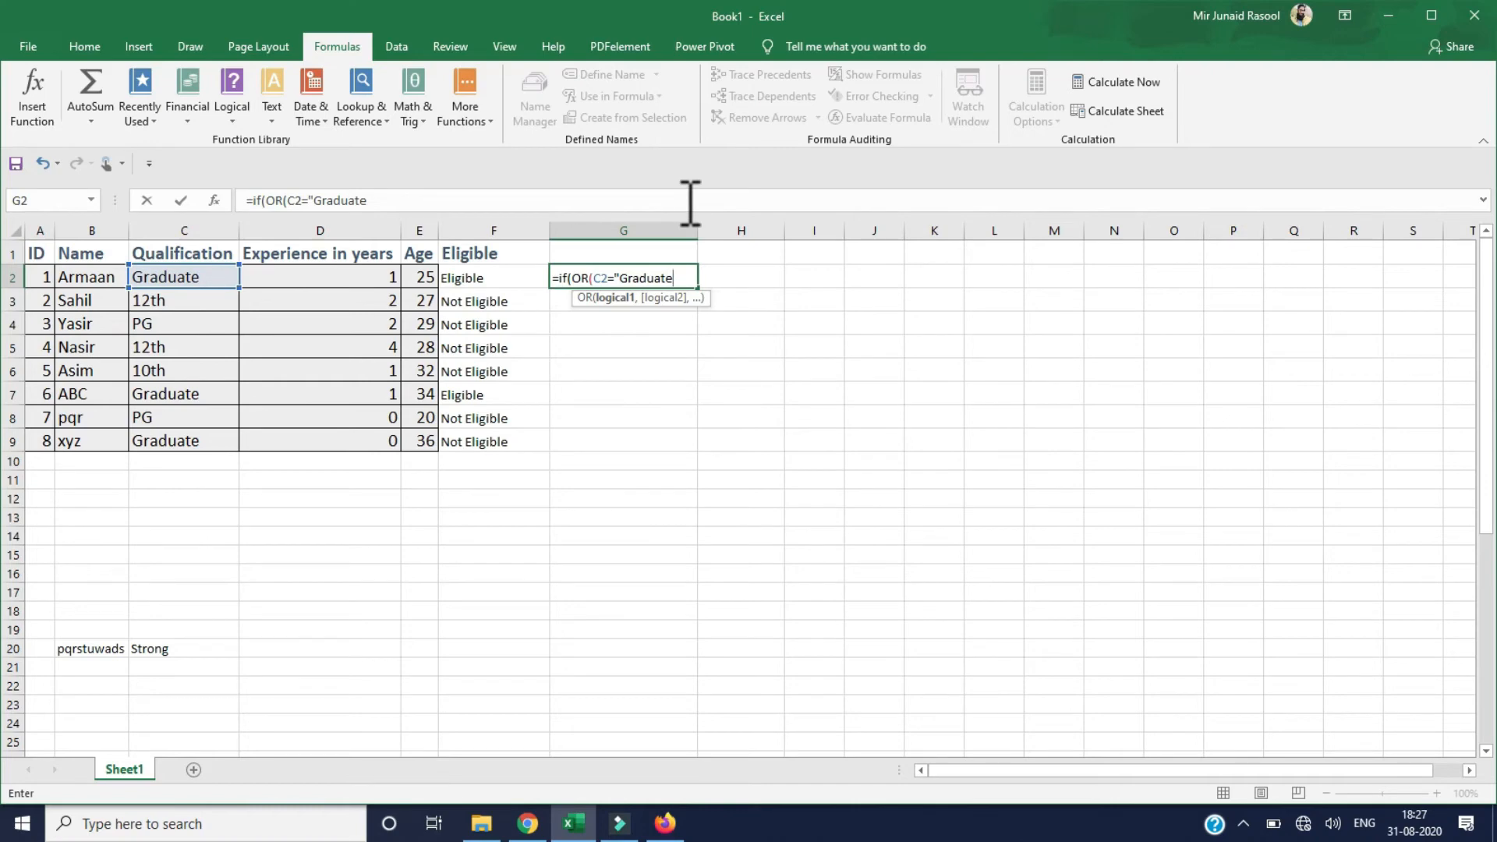
{"action": "type", "text": "\","}
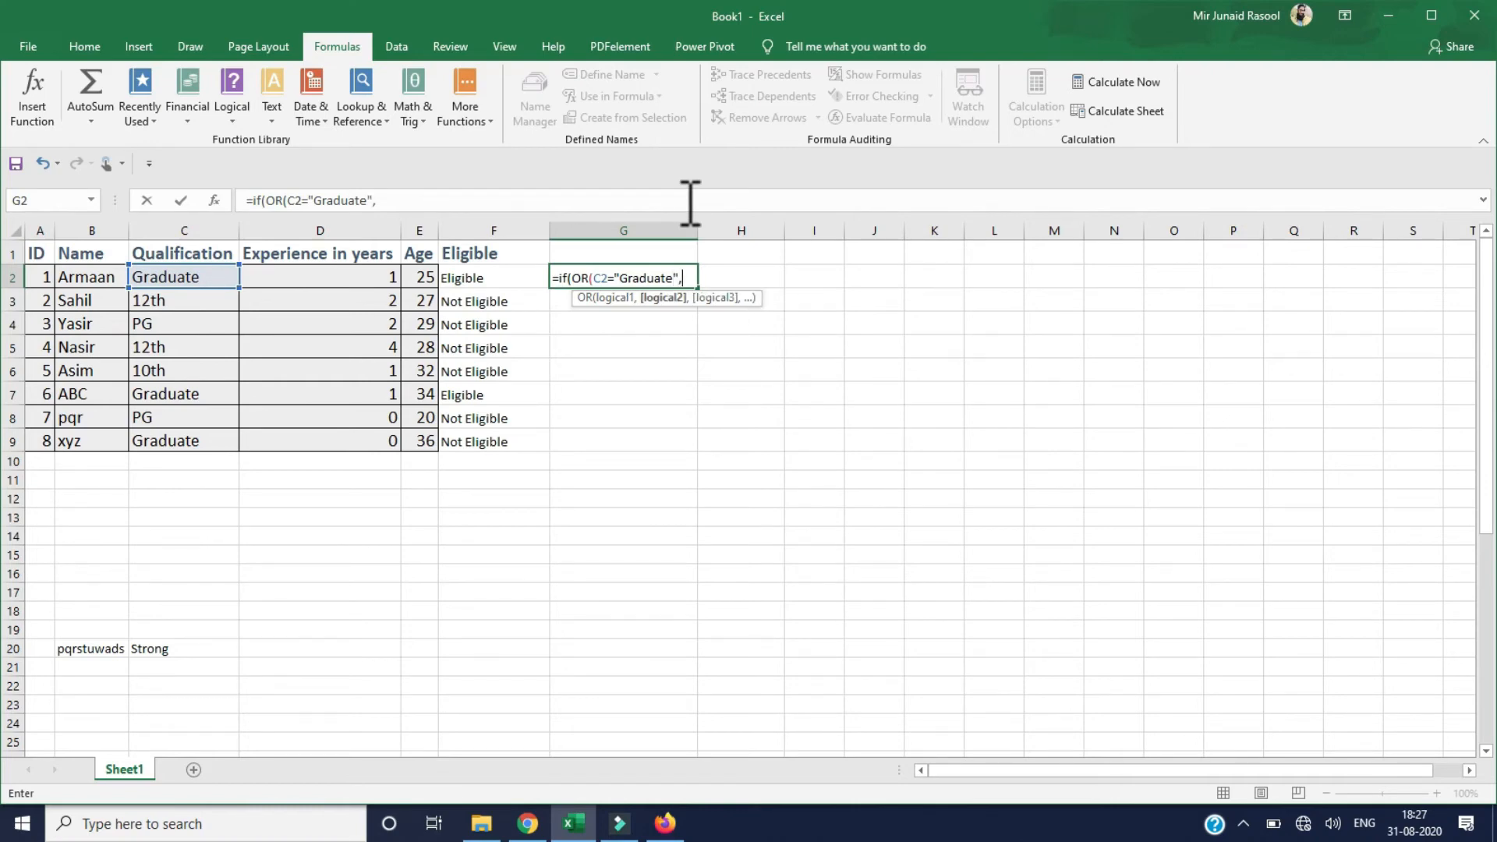
{"action": "left_click", "coordinate": [365, 275]}
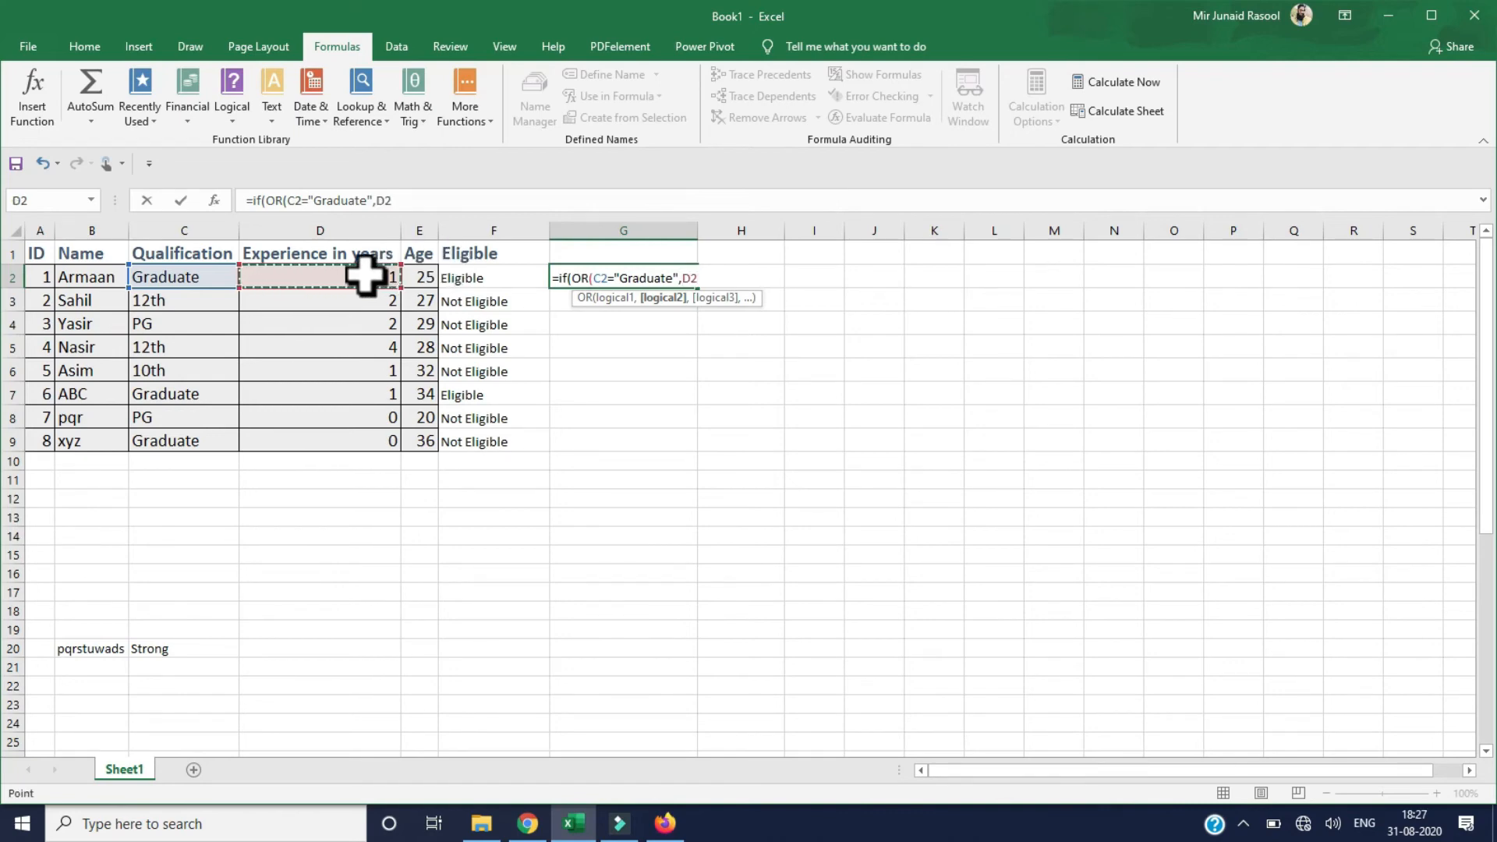
{"action": "type", "text": ">=1"}
{"action": "type", "text": "),\""}
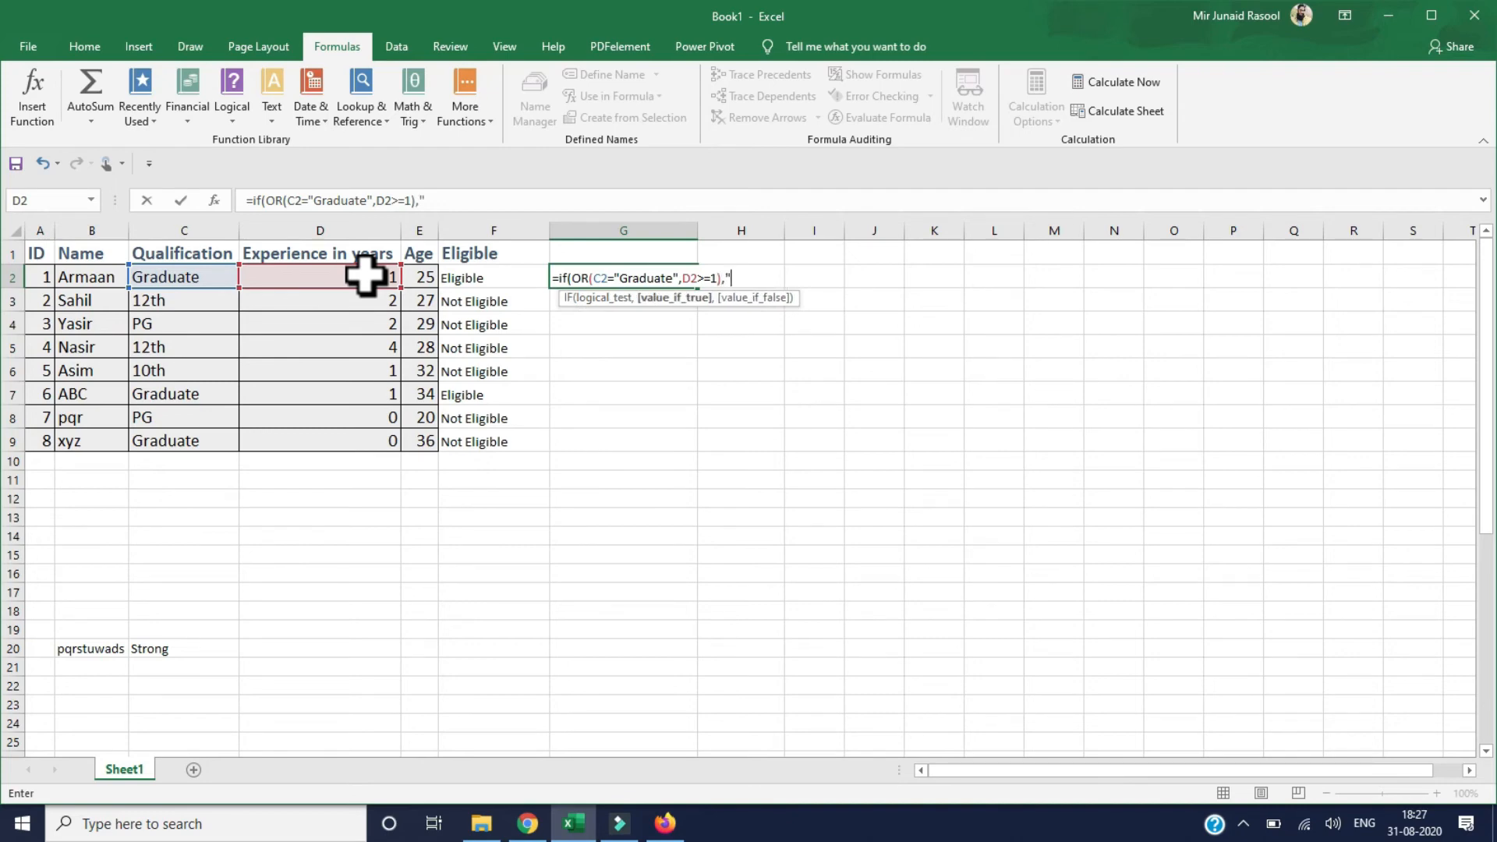
Step: Set the IF results to "elgible" when true and "not elgible" when false, and complete the G2 formula
{"action": "type", "text": "elgible\",\"n"}
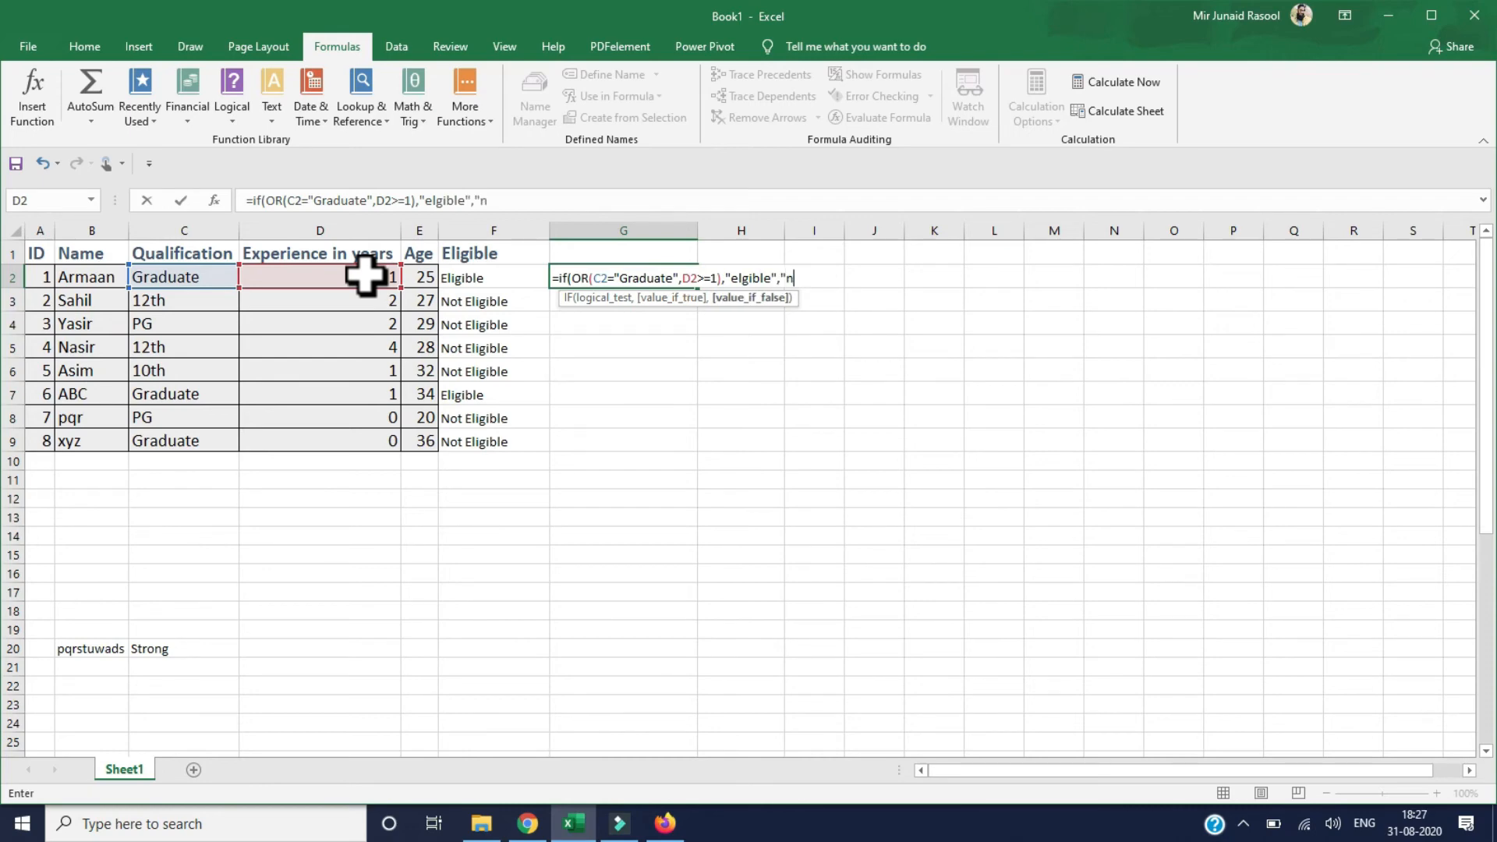
{"action": "type", "text": "ot elgible\")"}
{"action": "key", "text": "Return"}
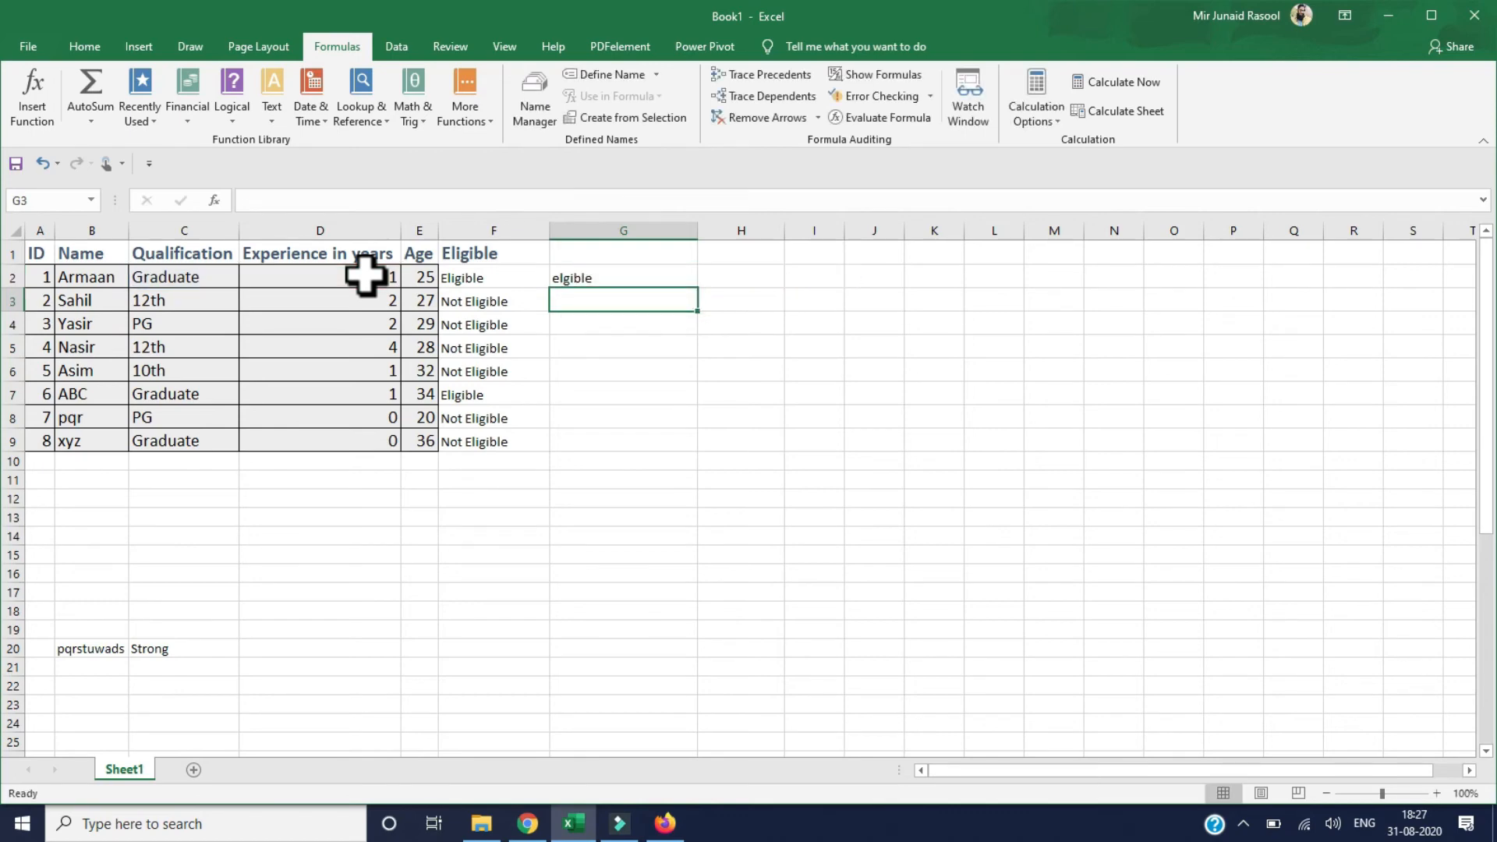
Step: Fill the OR formula from G2 down to G9 and check it against the qualification and experience values in rows 3, 4 and 8
{"action": "left_click", "coordinate": [624, 278]}
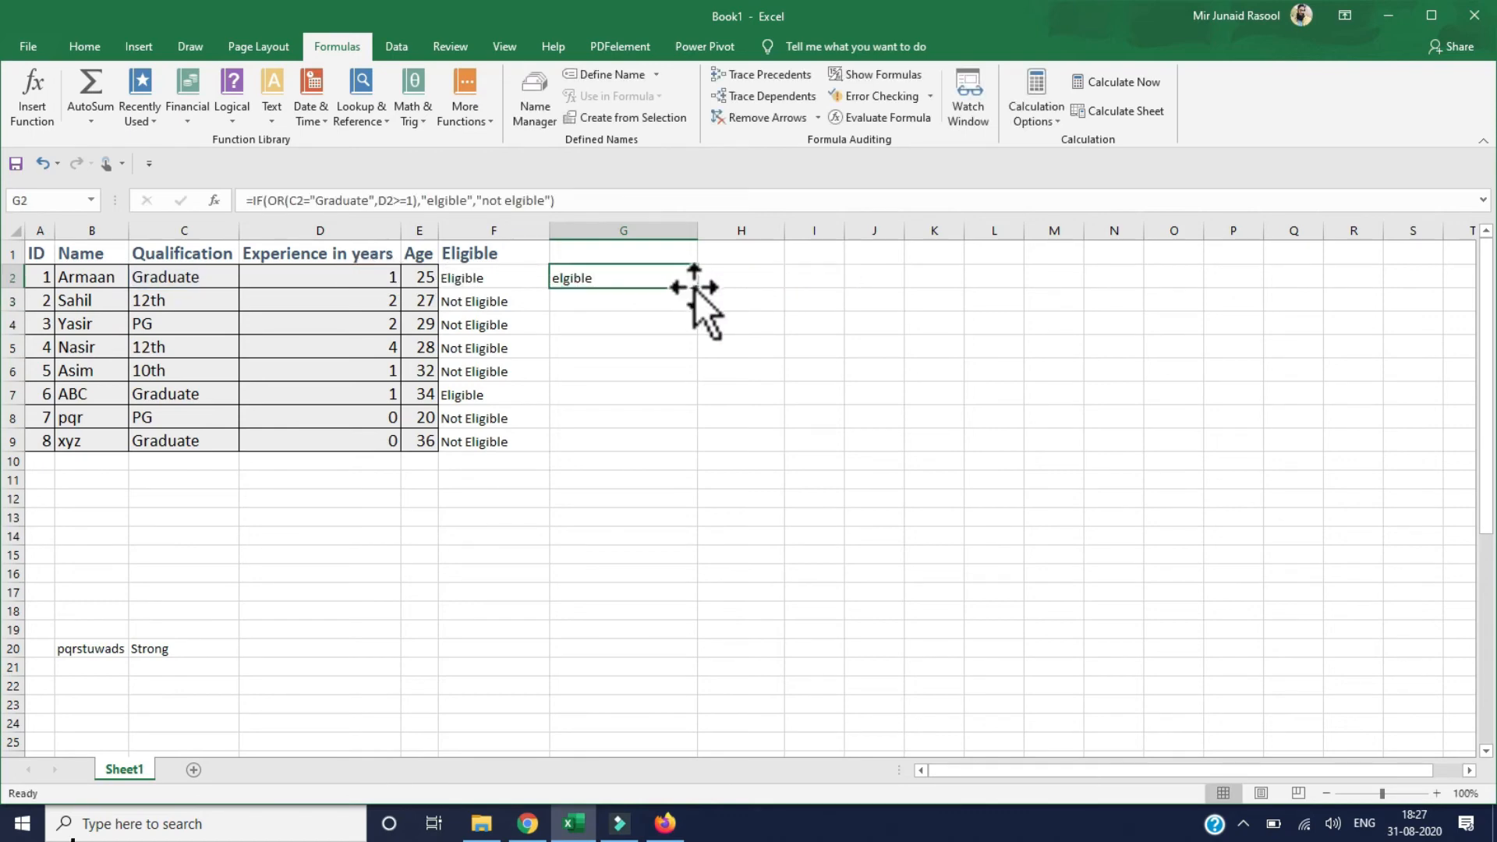
{"action": "left_click_drag", "start_coordinate": [701, 291], "coordinate": [699, 450]}
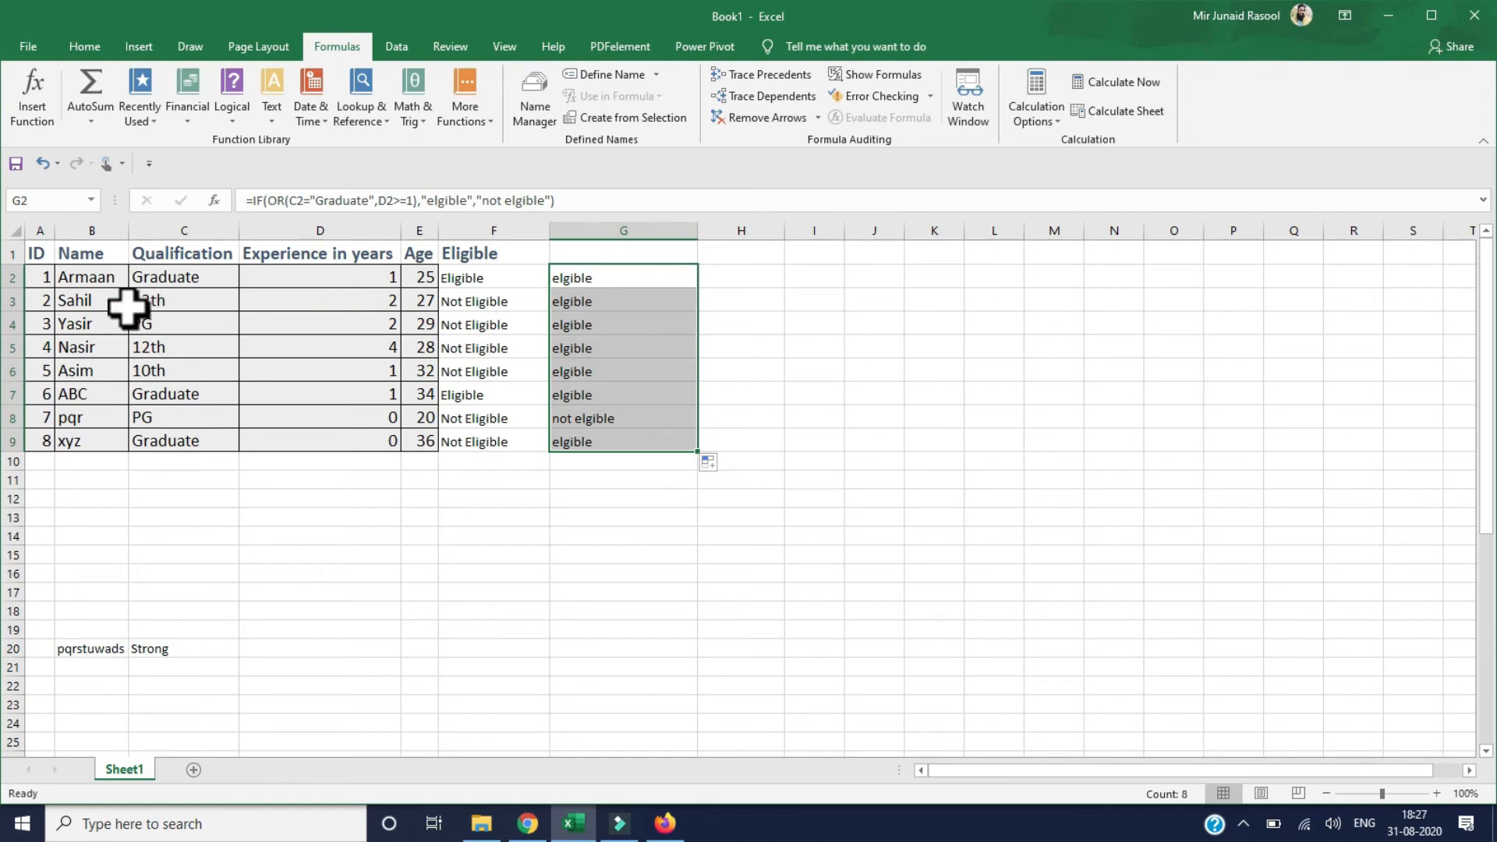
{"action": "left_click", "coordinate": [366, 300]}
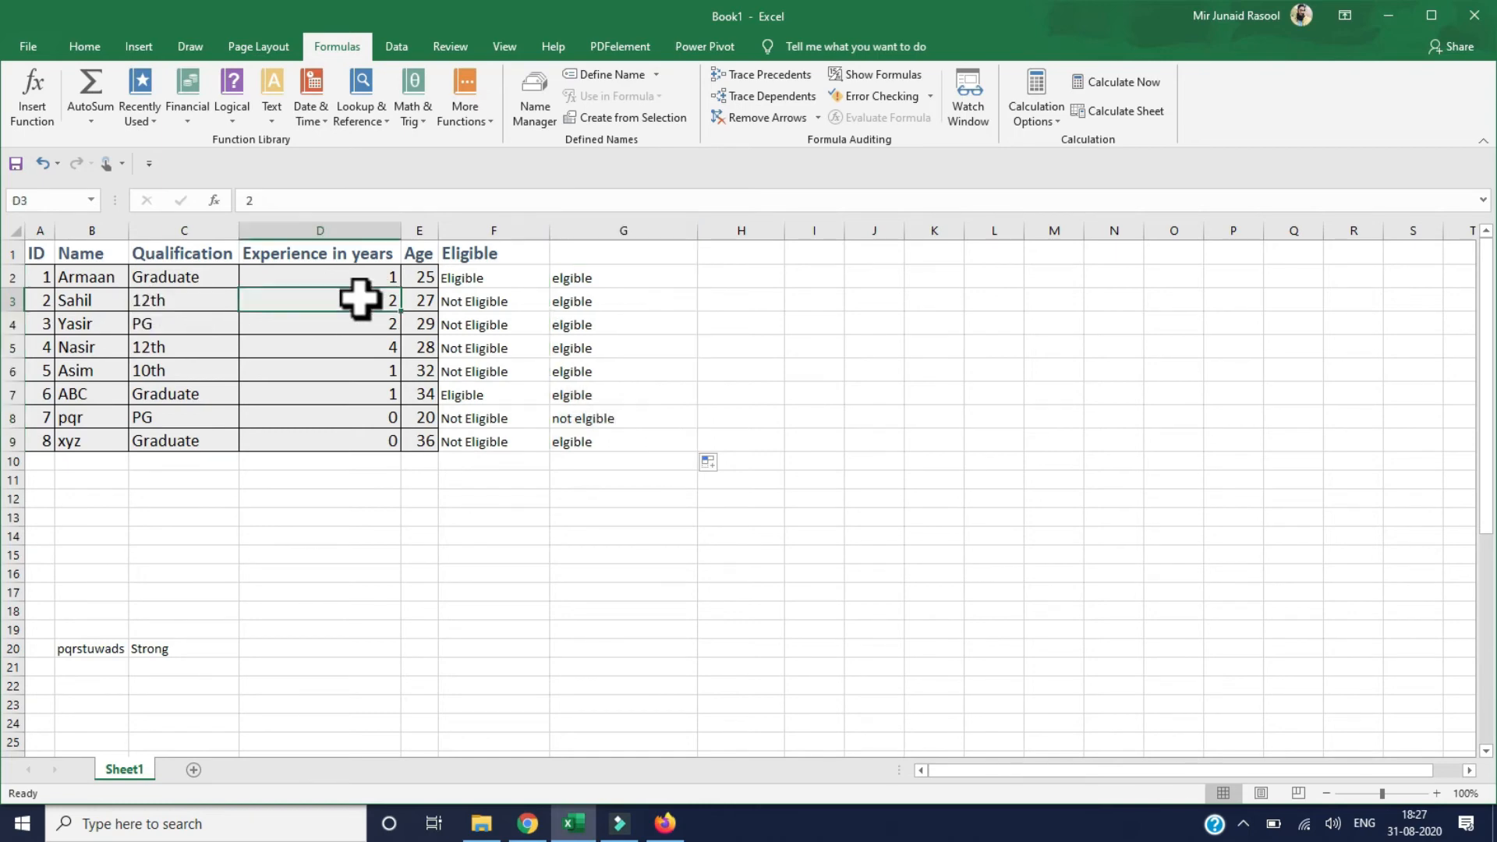
{"action": "left_click", "coordinate": [358, 326]}
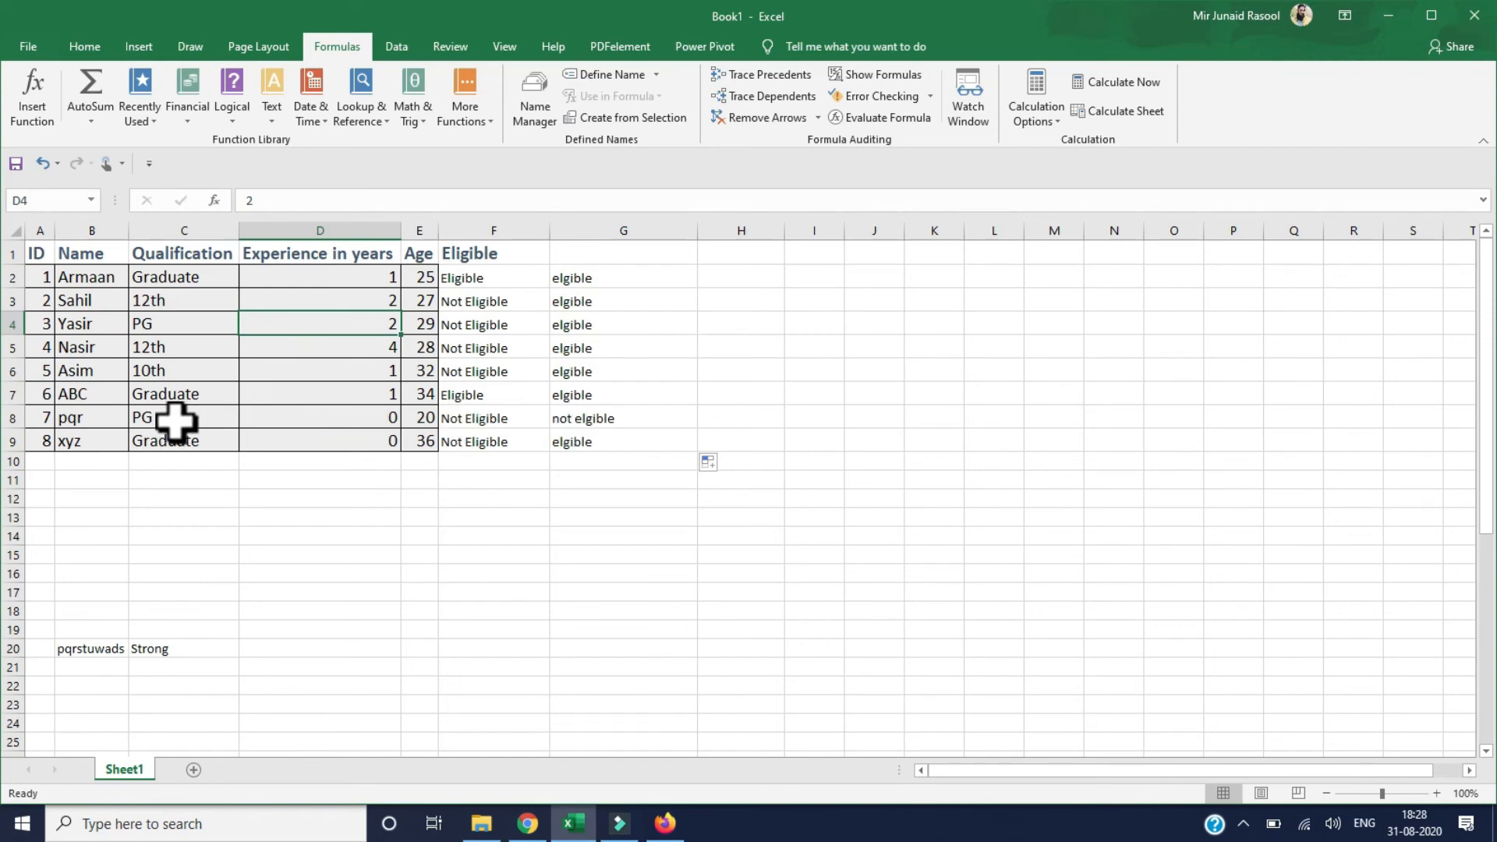
{"action": "left_click", "coordinate": [343, 417]}
{"action": "left_click", "coordinate": [187, 423]}
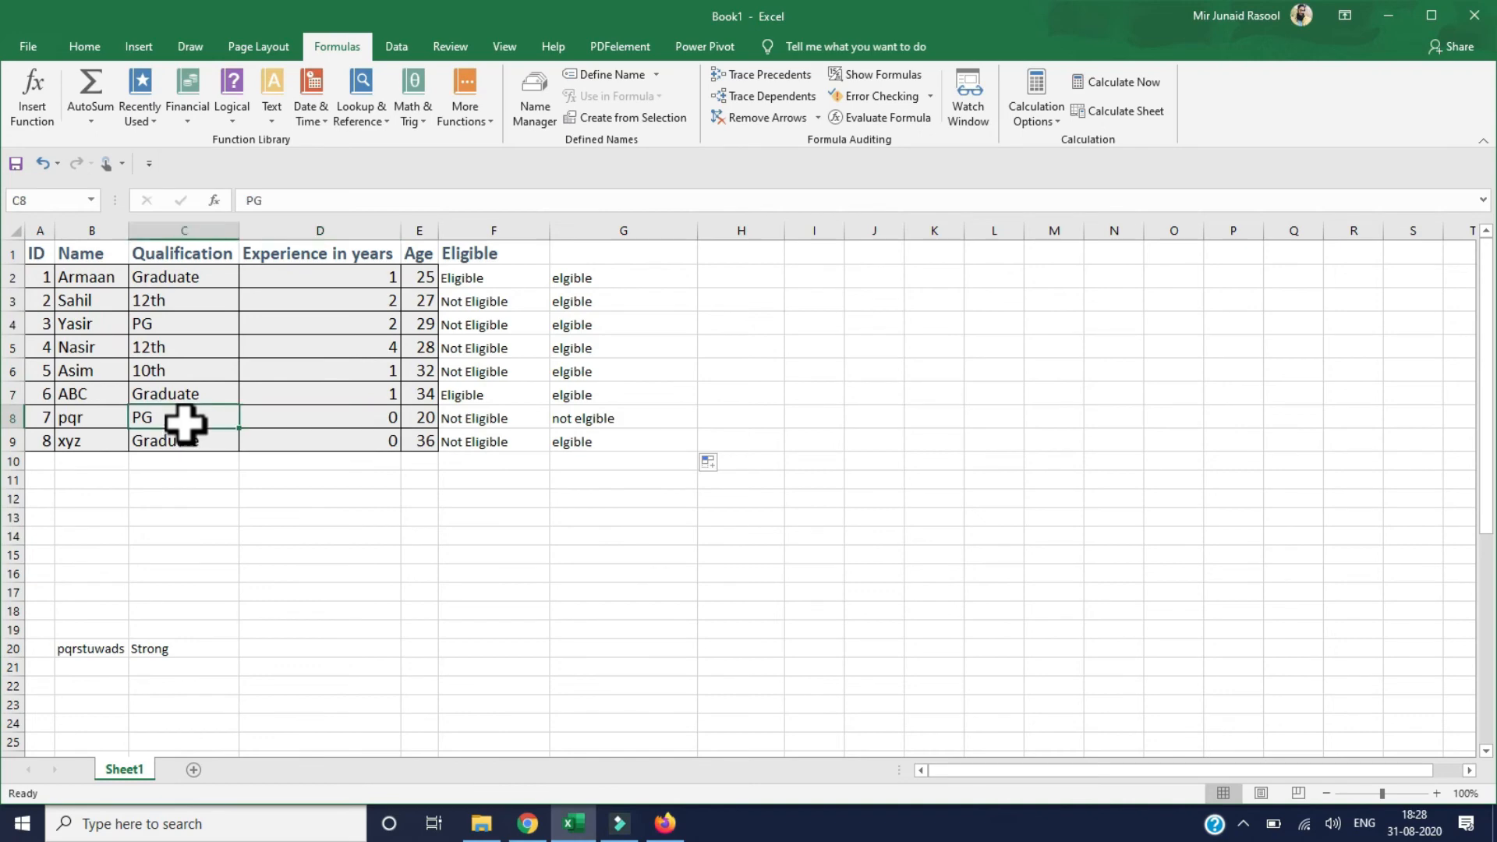
{"action": "left_click", "coordinate": [312, 428]}
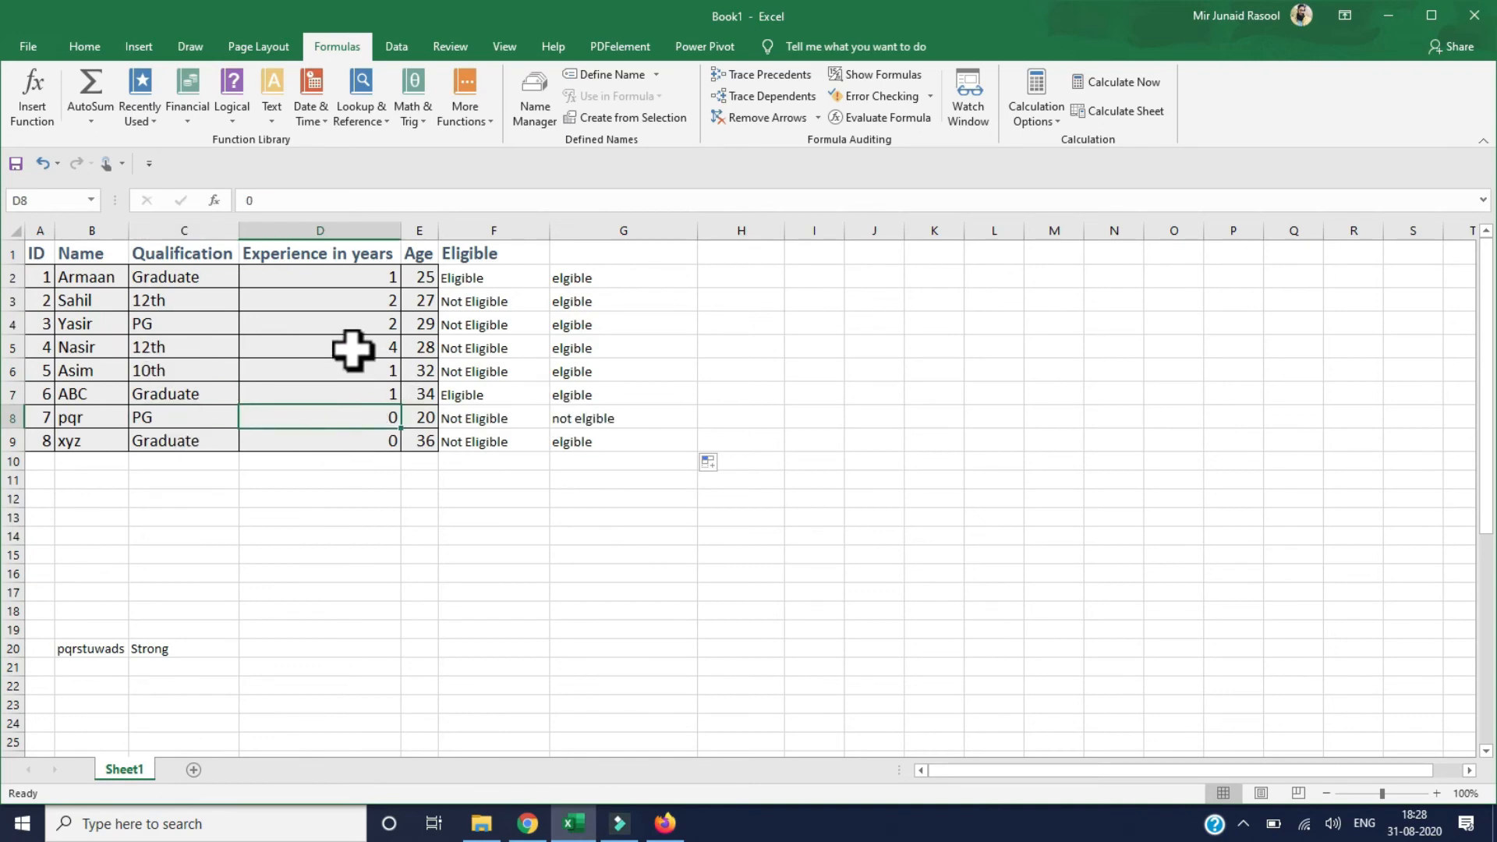
Step: Set the experience in cell D5 to 0 to test the OR formula
{"action": "left_click", "coordinate": [384, 349]}
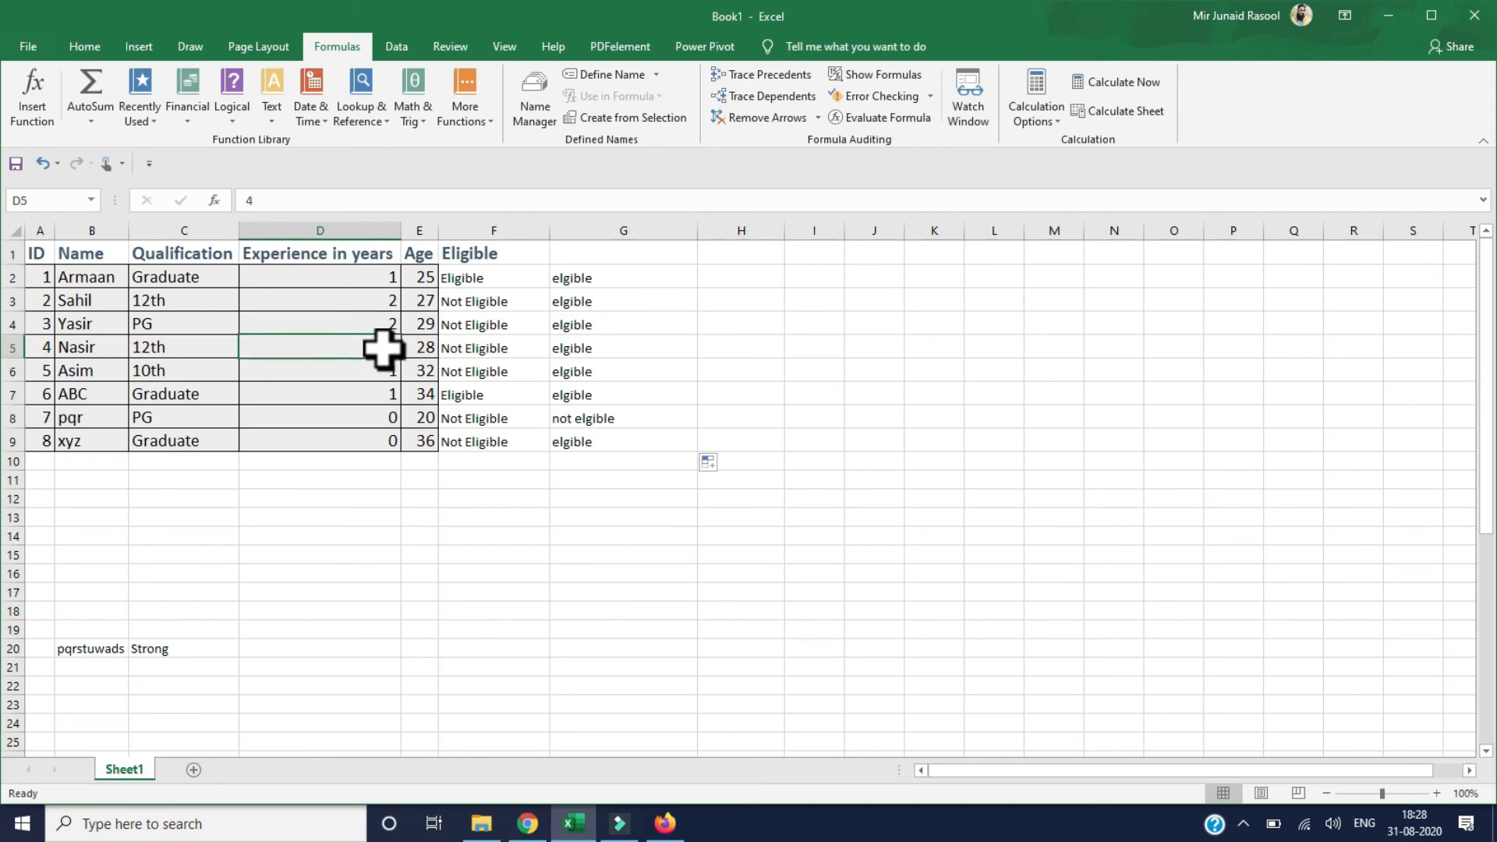
{"action": "type", "text": "0"}
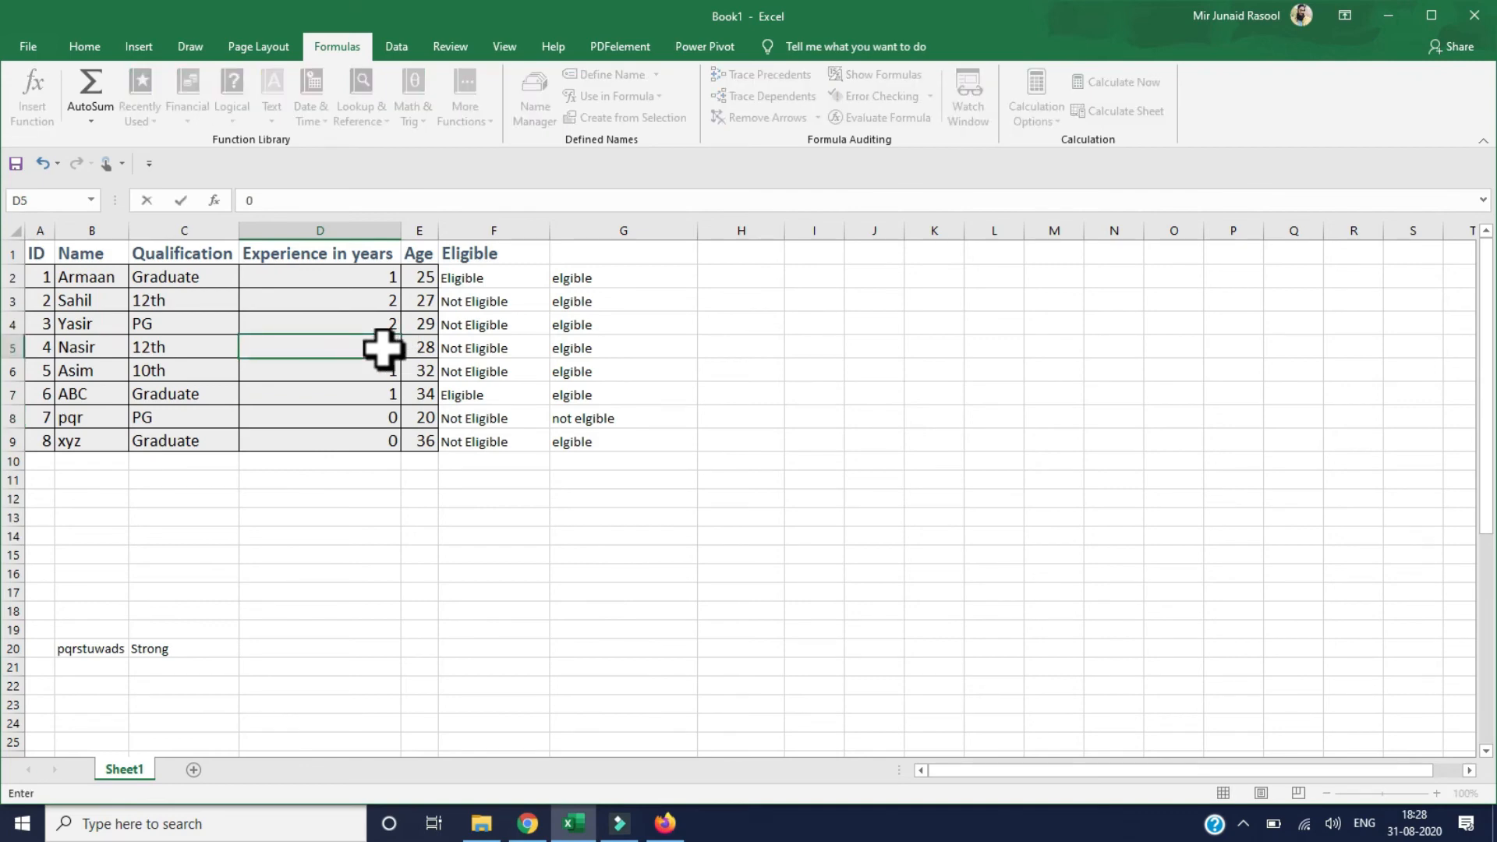
{"action": "key", "text": "Return"}
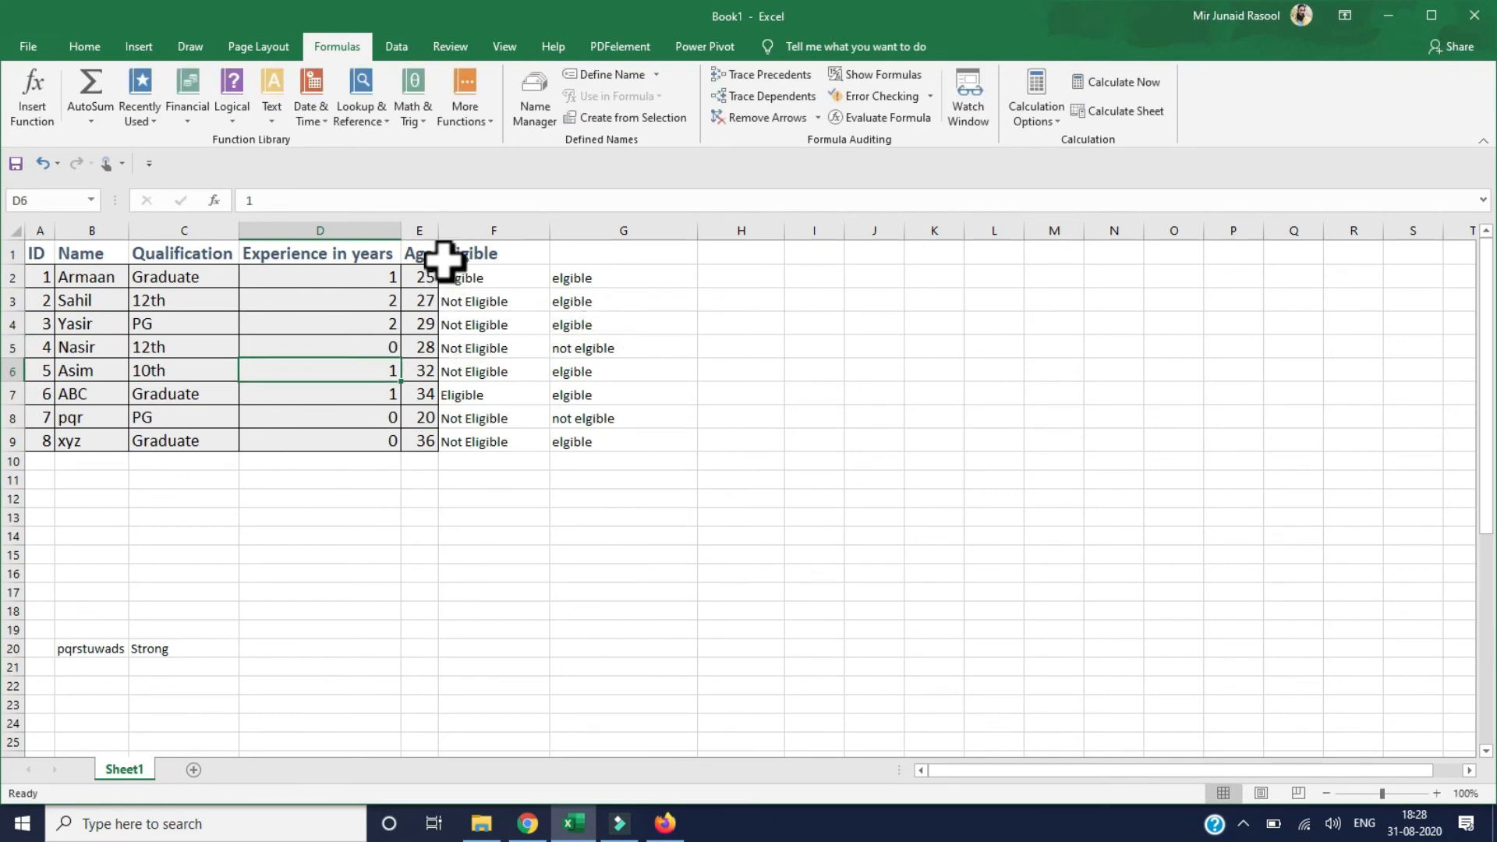
Step: Compare the AND formula in F9 with the OR formula in G9, and view the list of Logical functions
{"action": "left_click", "coordinate": [471, 444]}
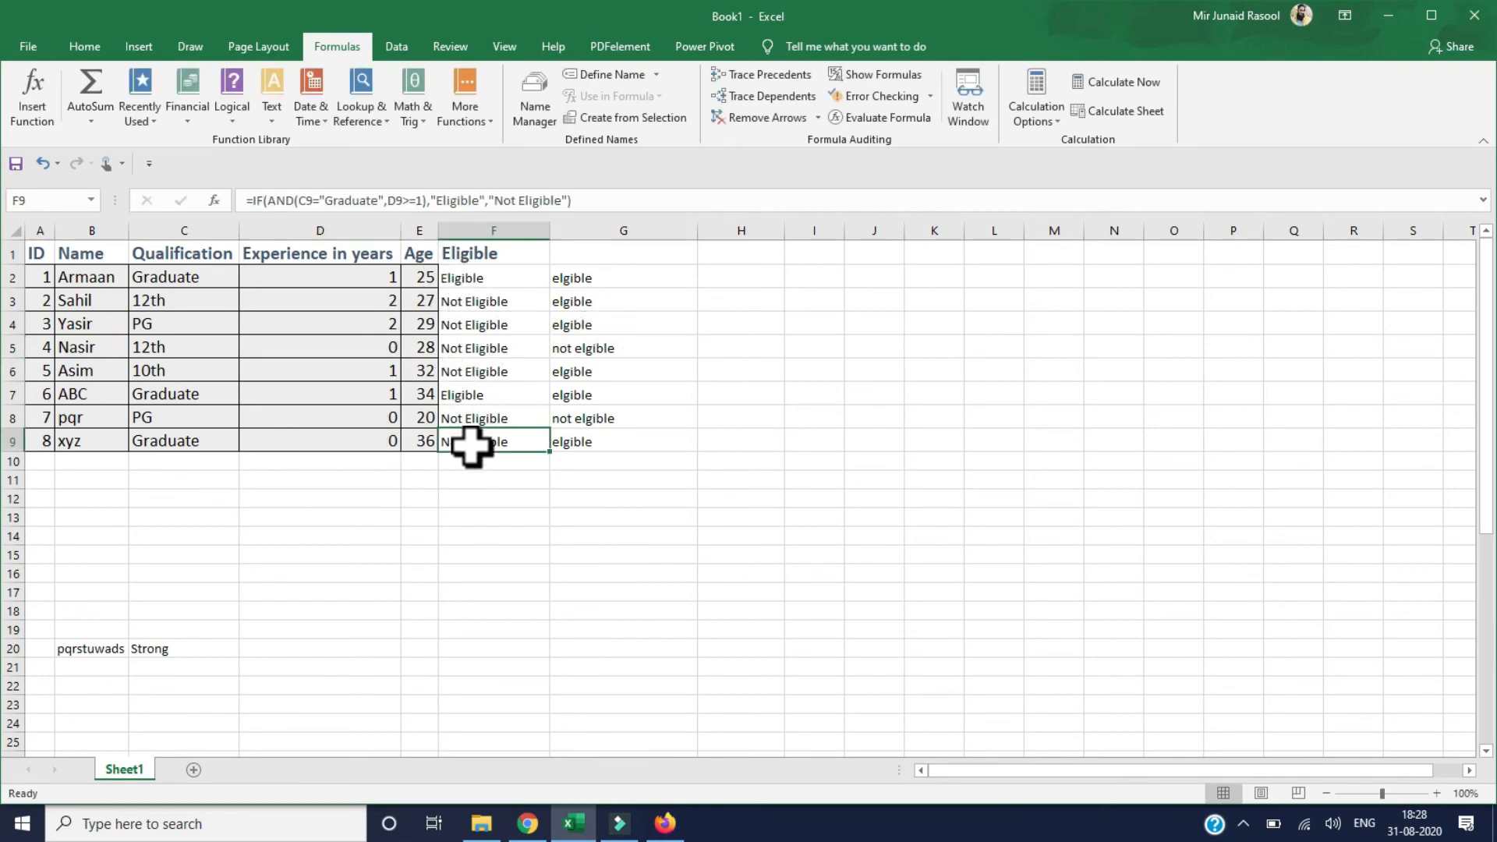
{"action": "left_click", "coordinate": [596, 446]}
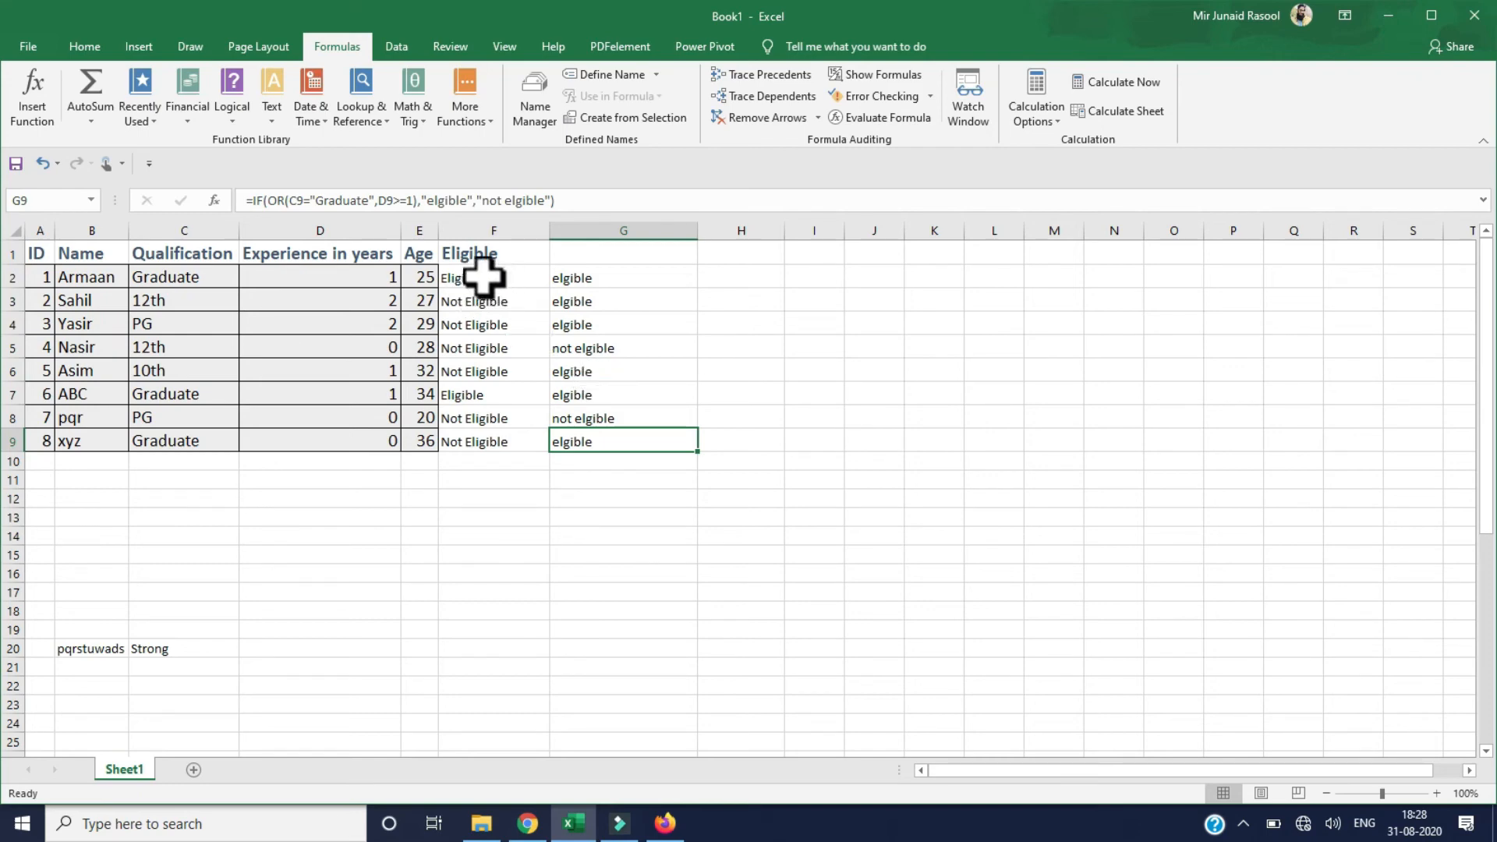
{"action": "left_click", "coordinate": [232, 117]}
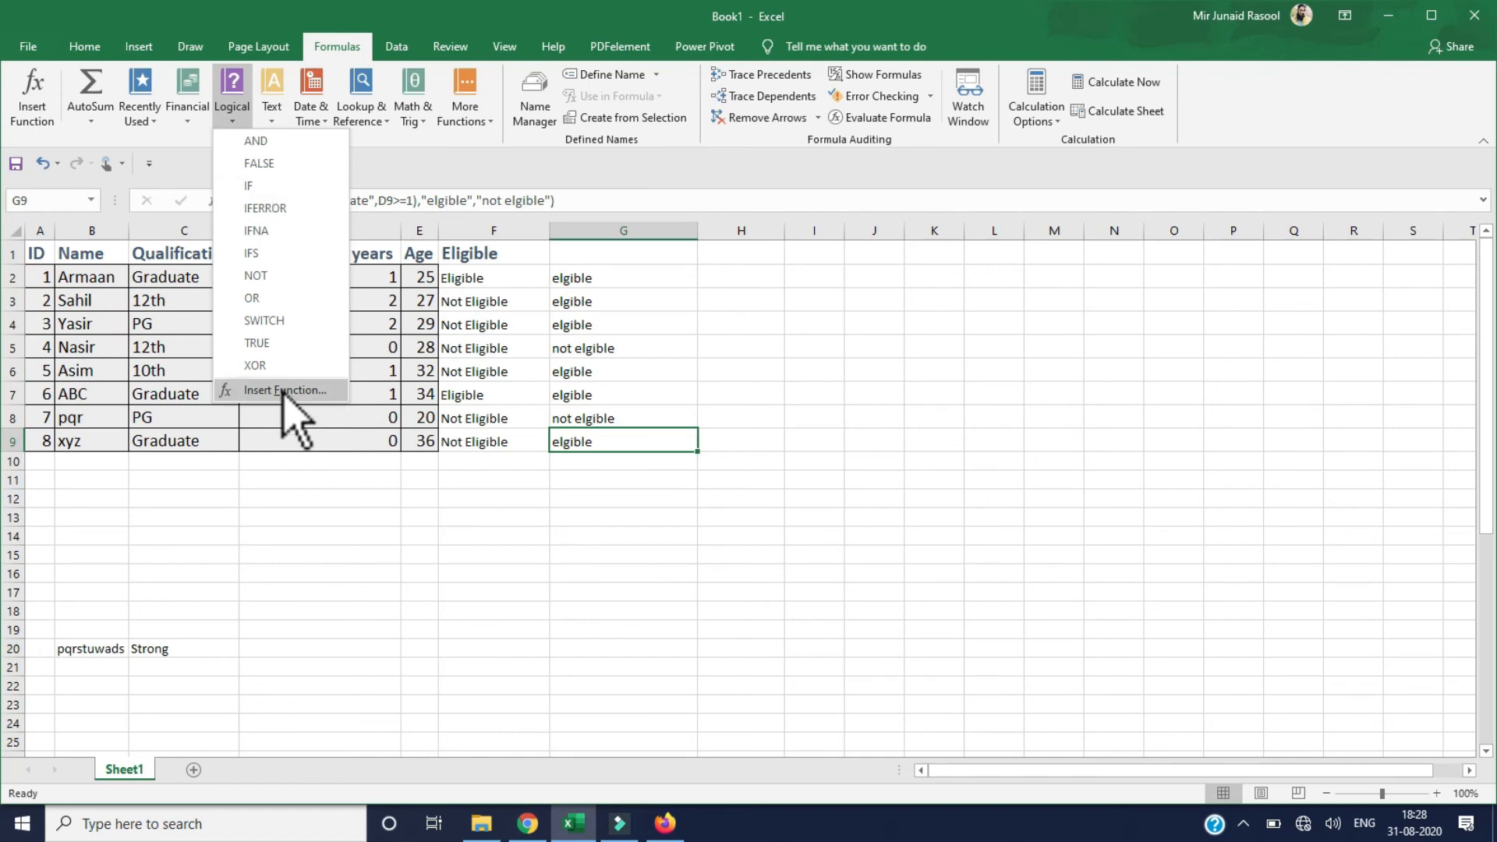
{"action": "left_click", "coordinate": [292, 534]}
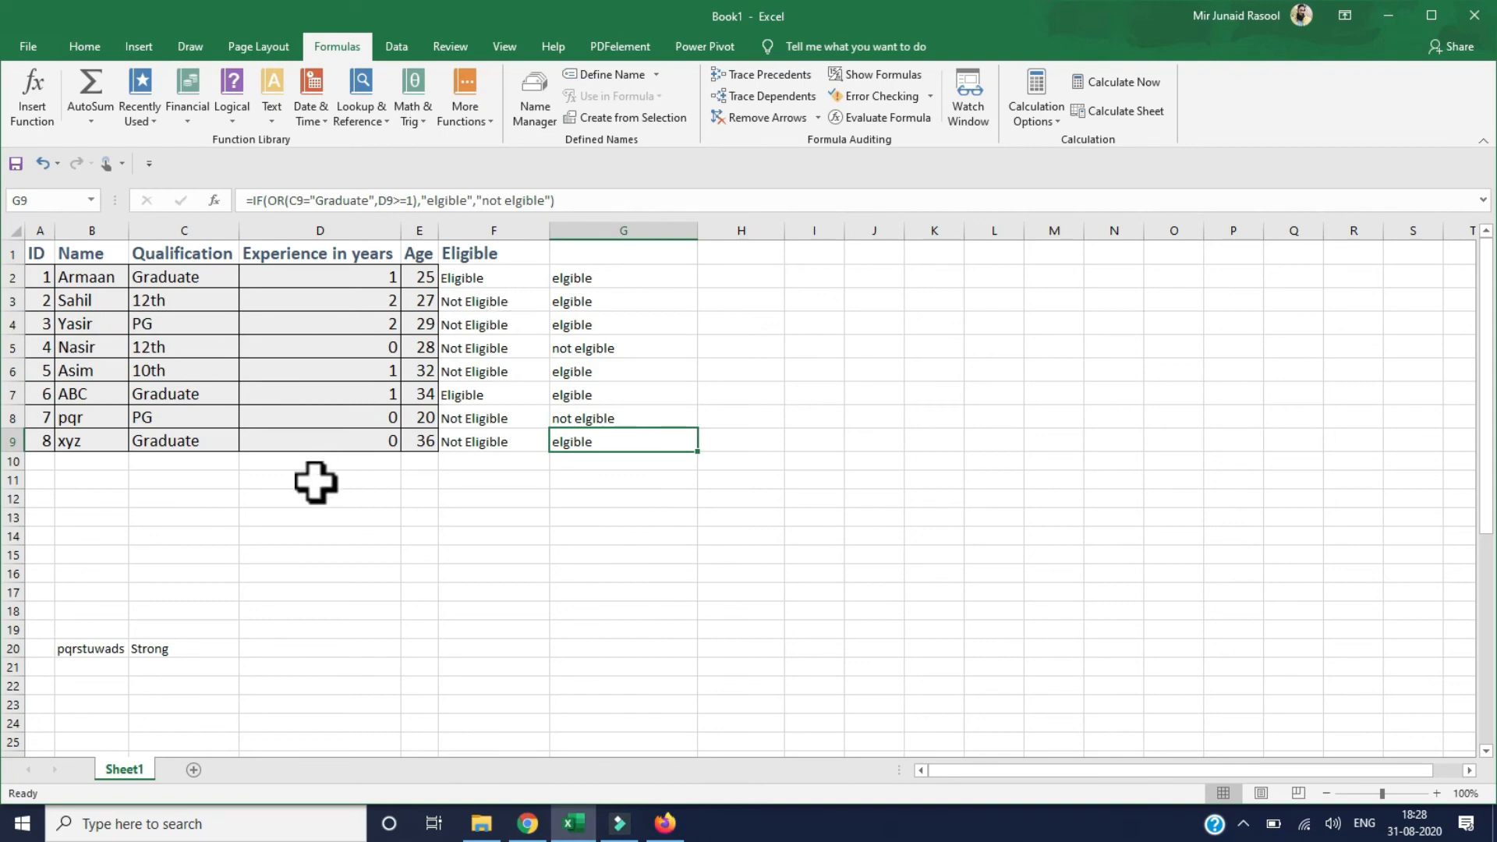
Step: Widen the Age column E and enter the labels Main Supply in D12 and Inverter in E12
{"action": "left_click", "coordinate": [279, 505]}
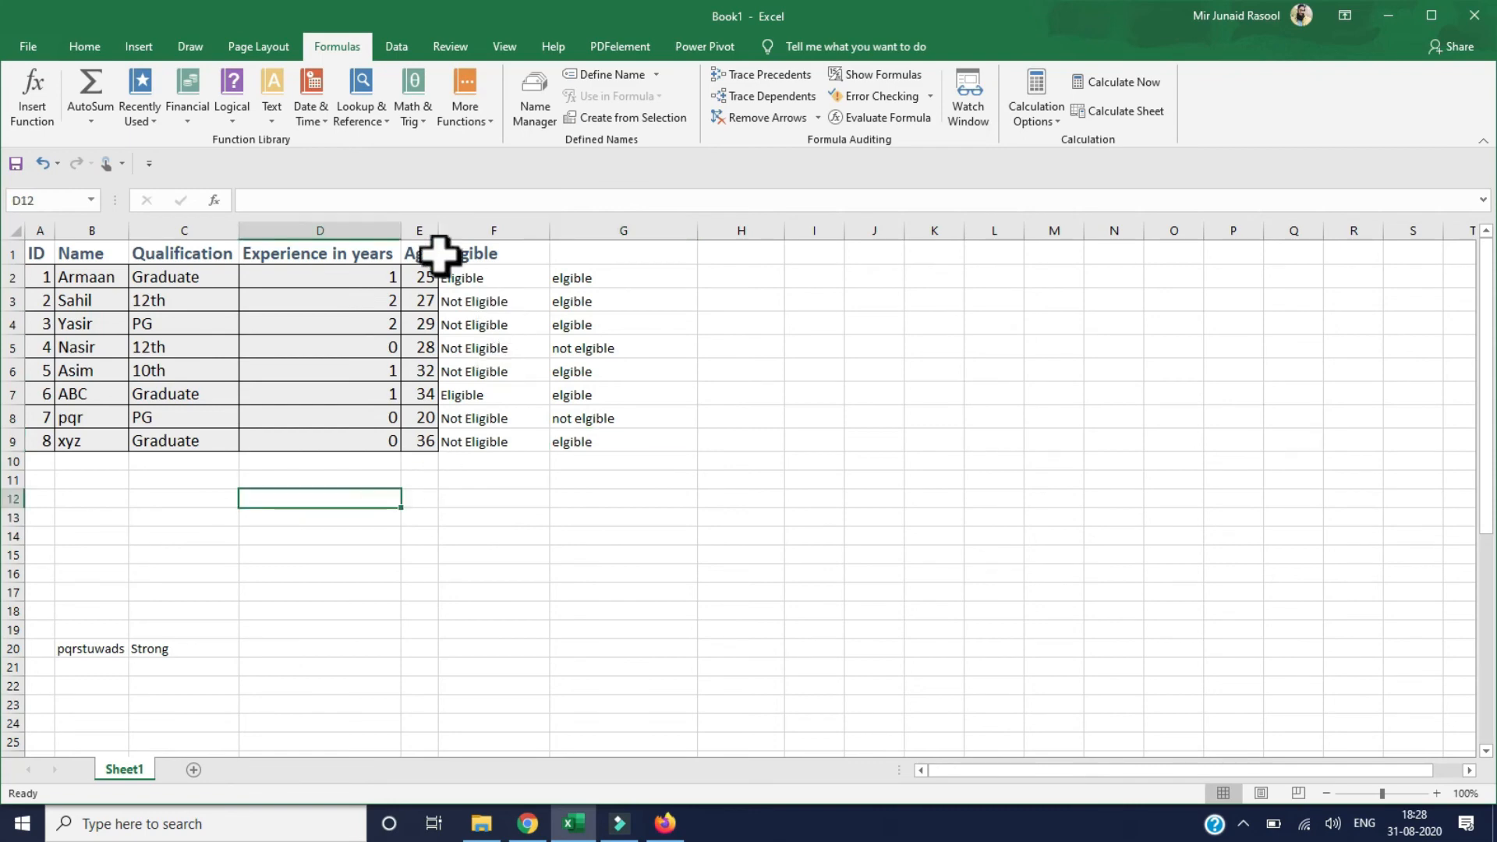
{"action": "left_click_drag", "start_coordinate": [438, 230], "coordinate": [564, 231]}
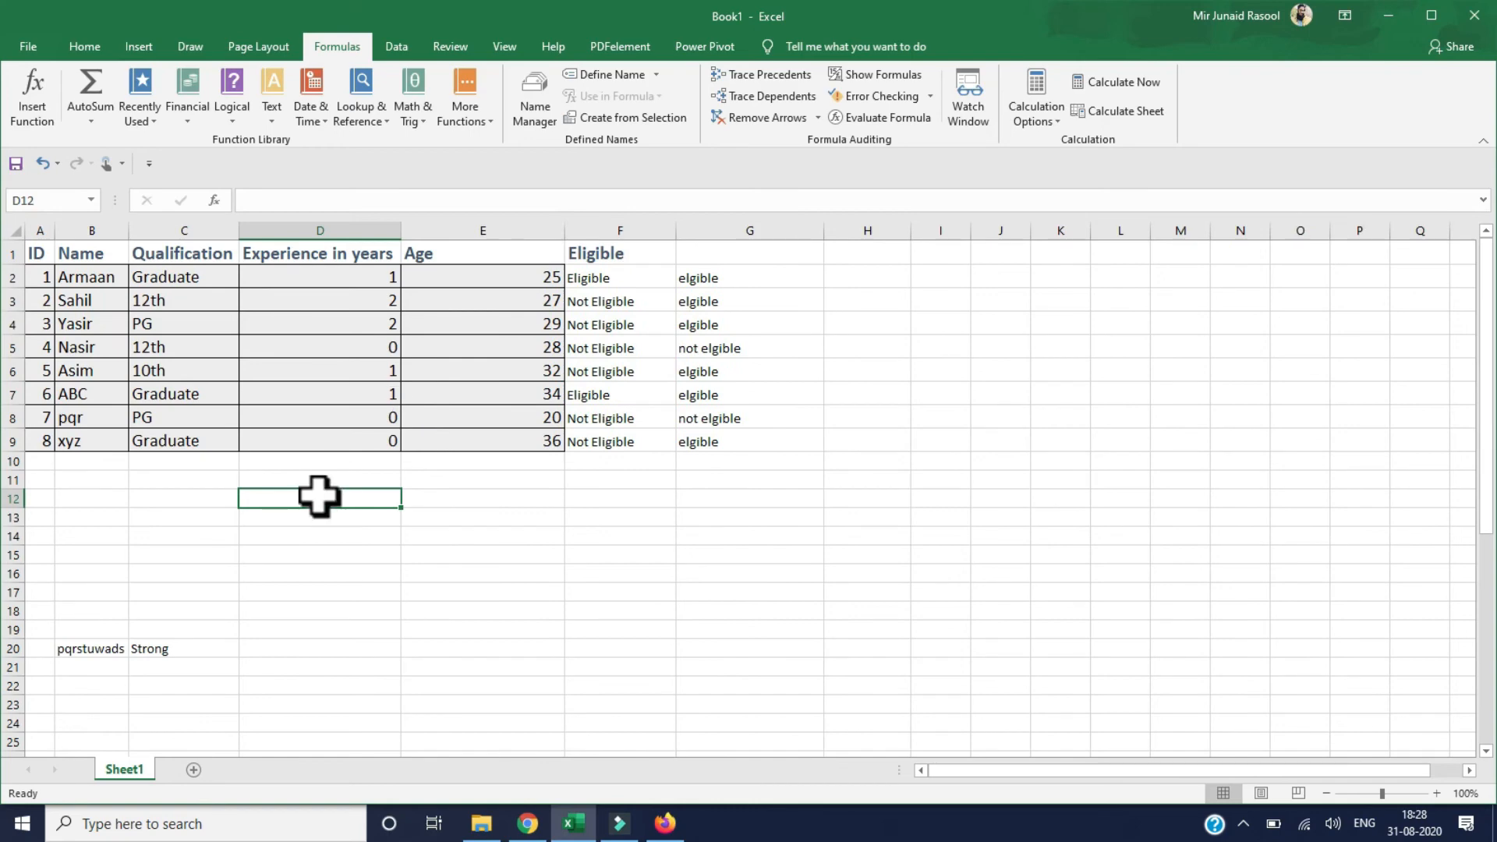
{"action": "type", "text": "Mai"}
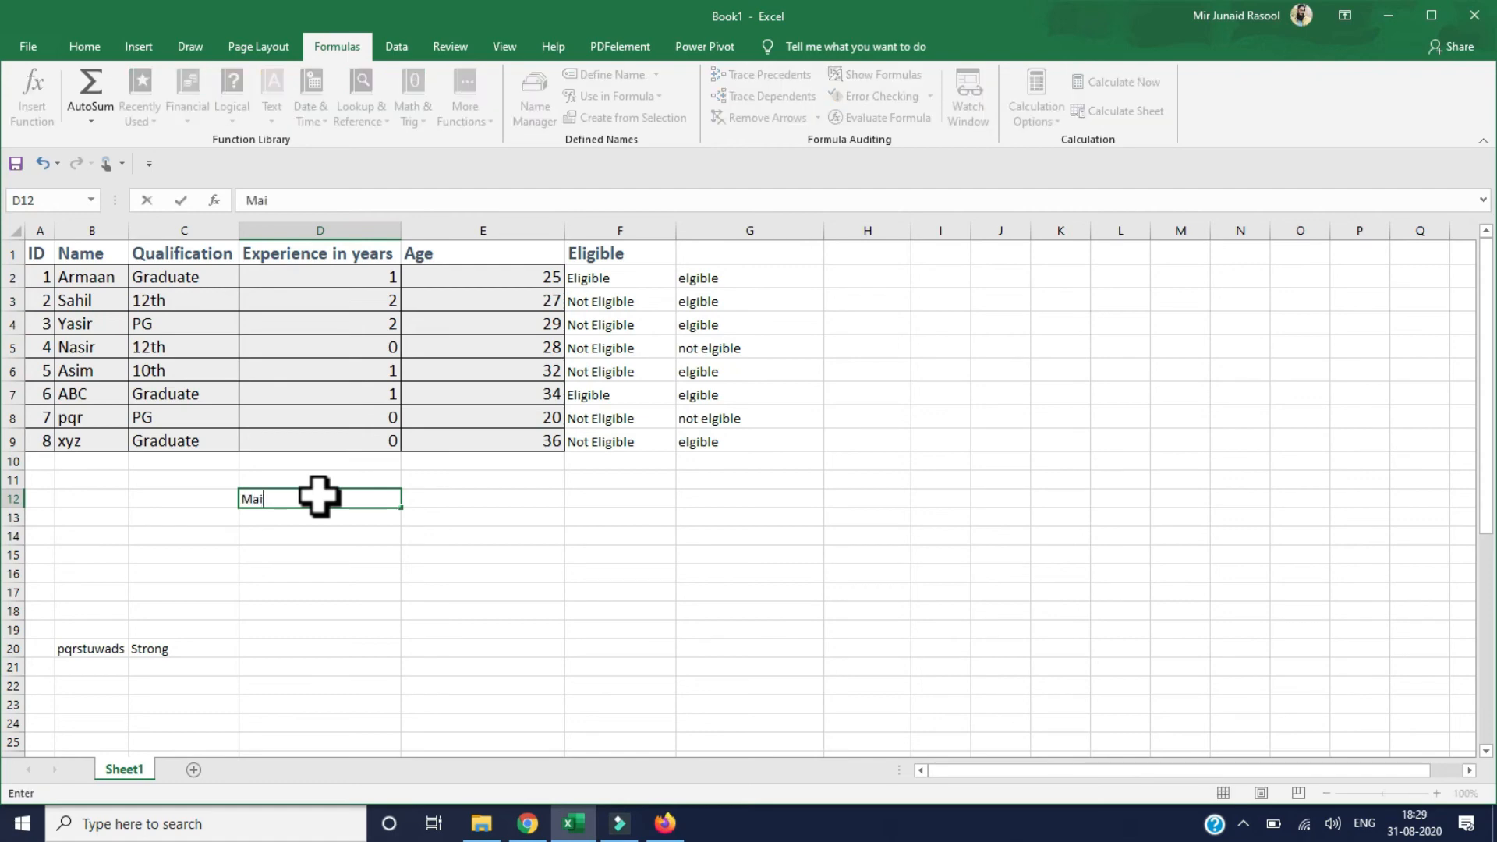
{"action": "type", "text": "n Supply"}
{"action": "key", "text": "Tab"}
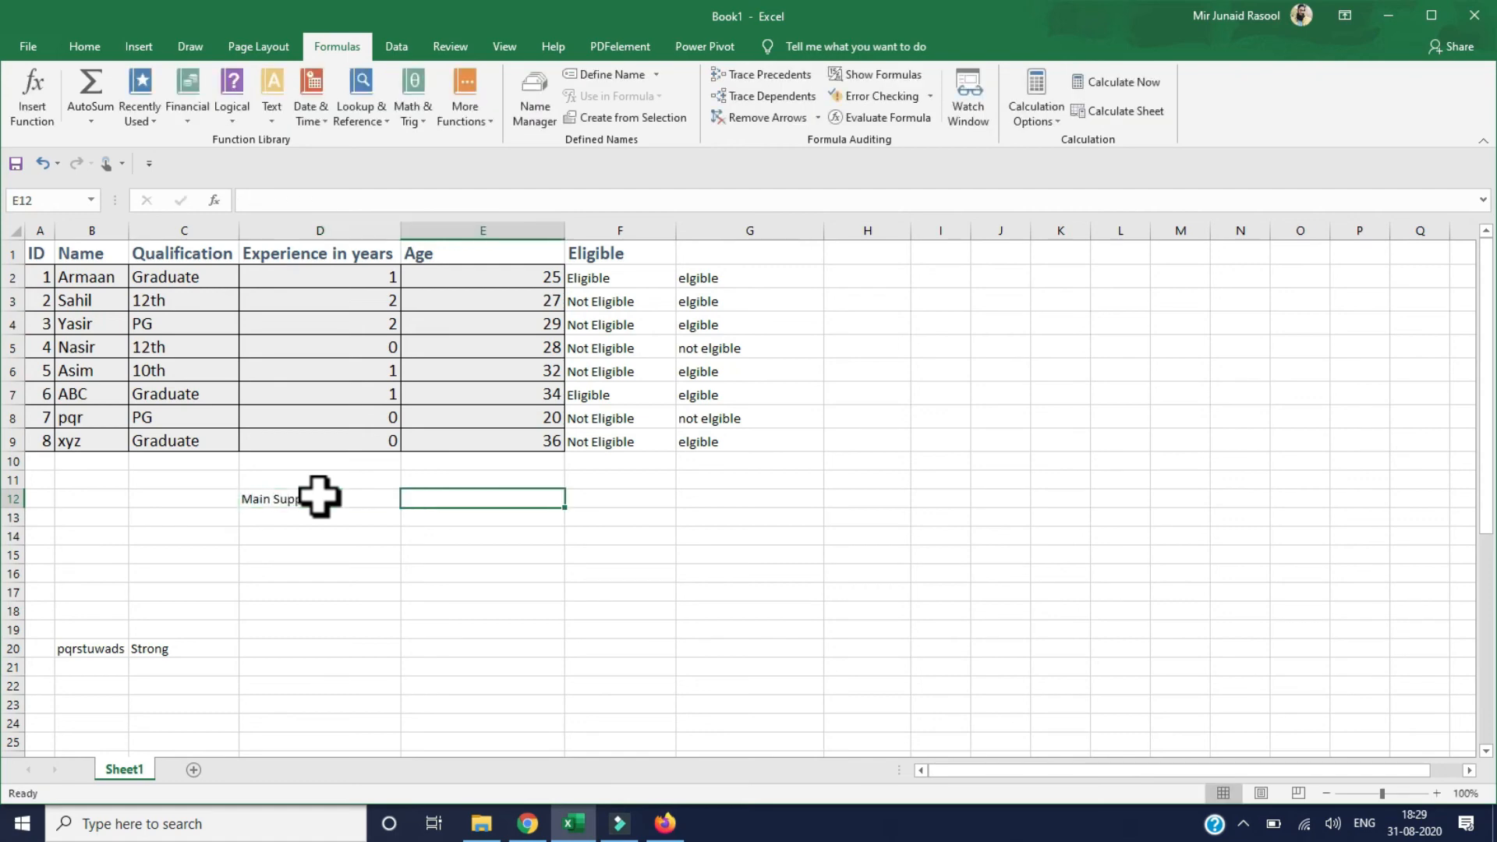
{"action": "type", "text": "Inverter"}
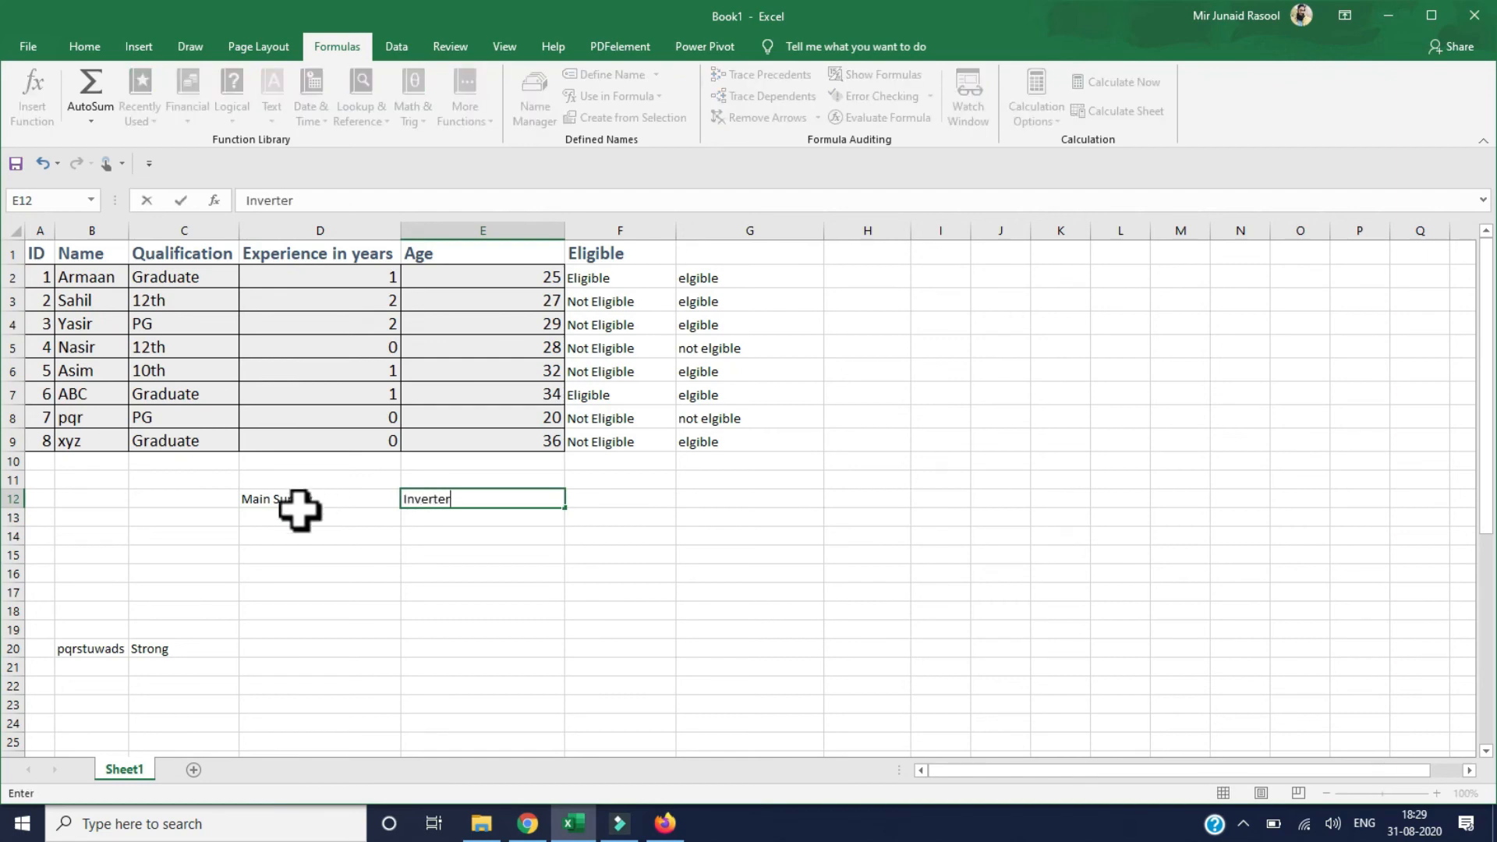
{"action": "left_click", "coordinate": [304, 499]}
{"action": "left_click", "coordinate": [438, 498]}
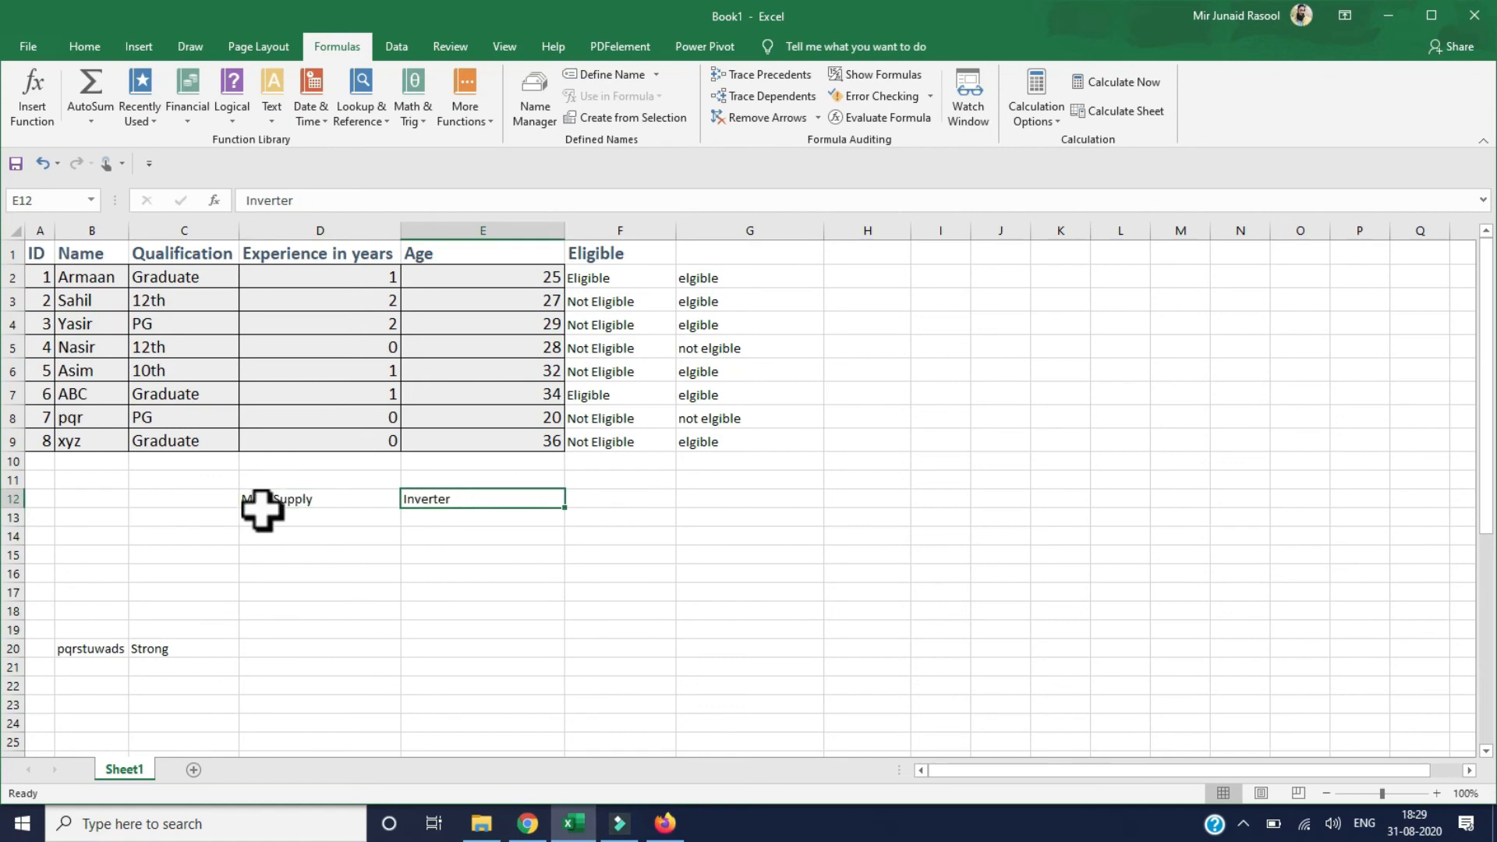
{"action": "left_click", "coordinate": [297, 518]}
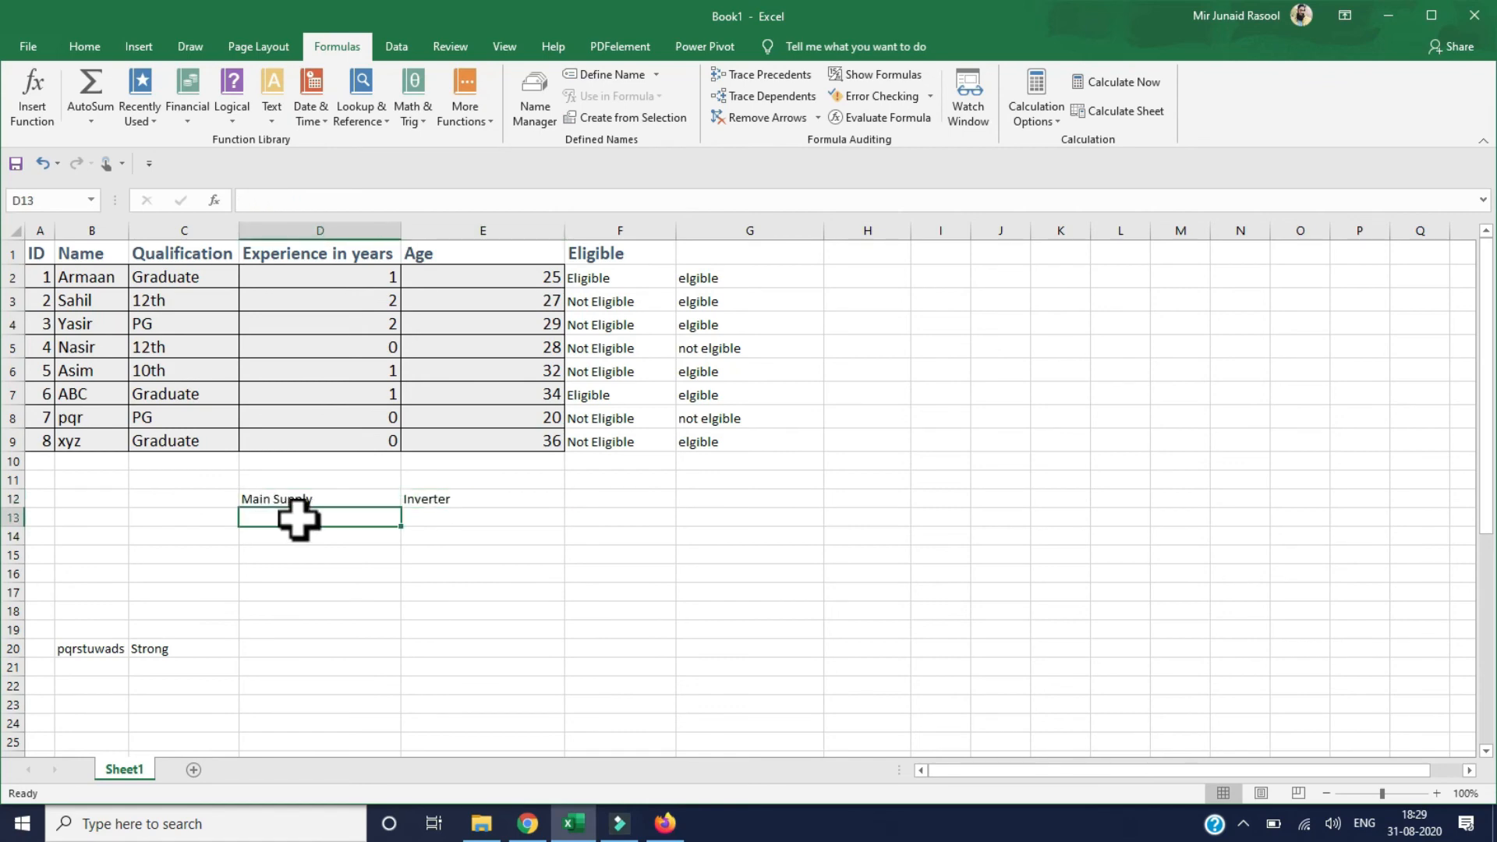
Step: Enter on in D13 and off in D14 below the Main Supply label
{"action": "type", "text": "1"}
{"action": "key", "text": "BackSpace"}
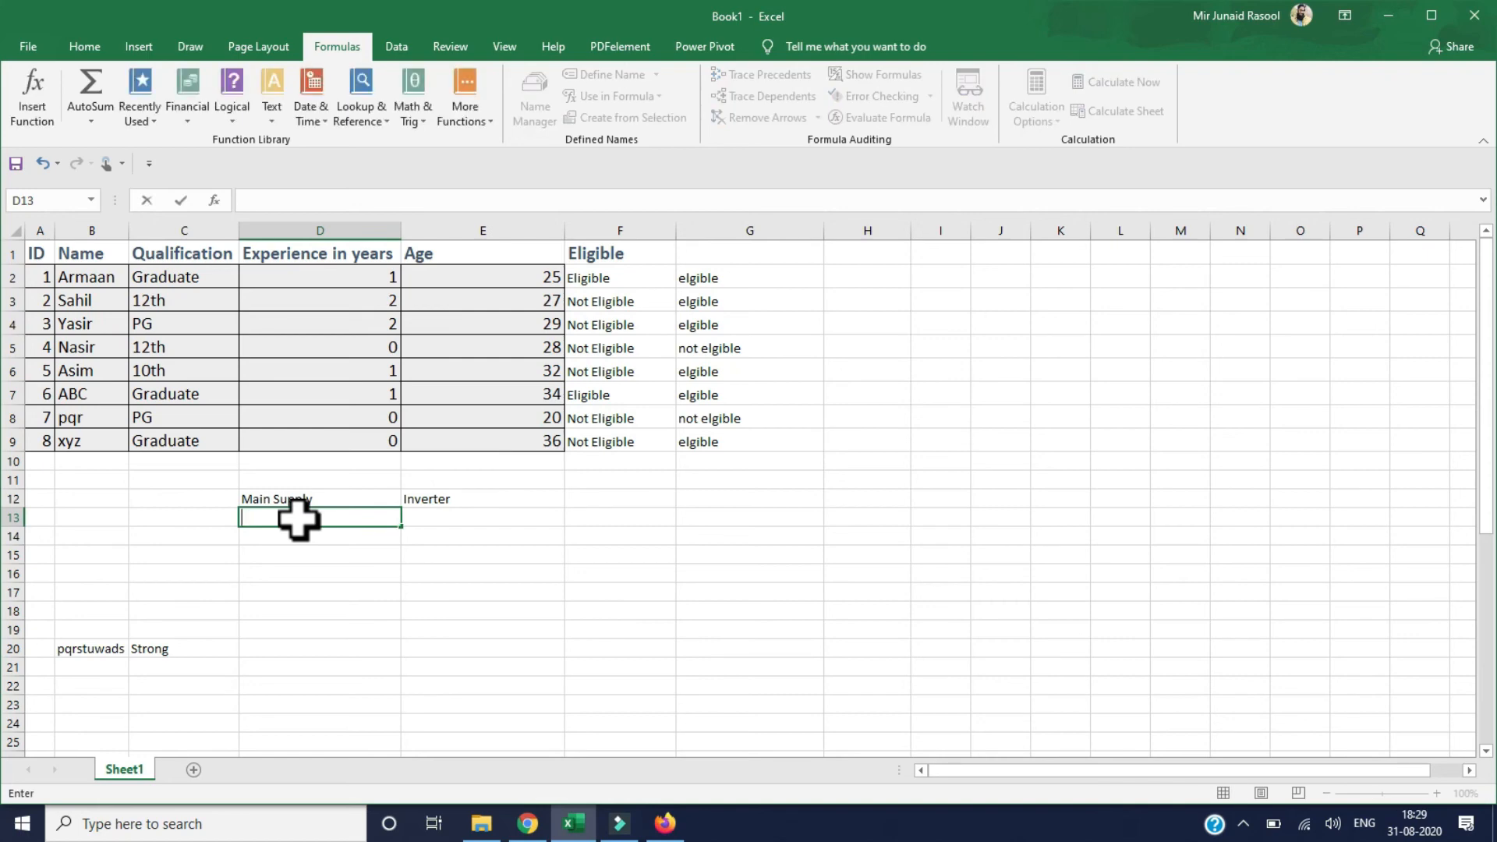
{"action": "type", "text": "on"}
{"action": "key", "text": "Return"}
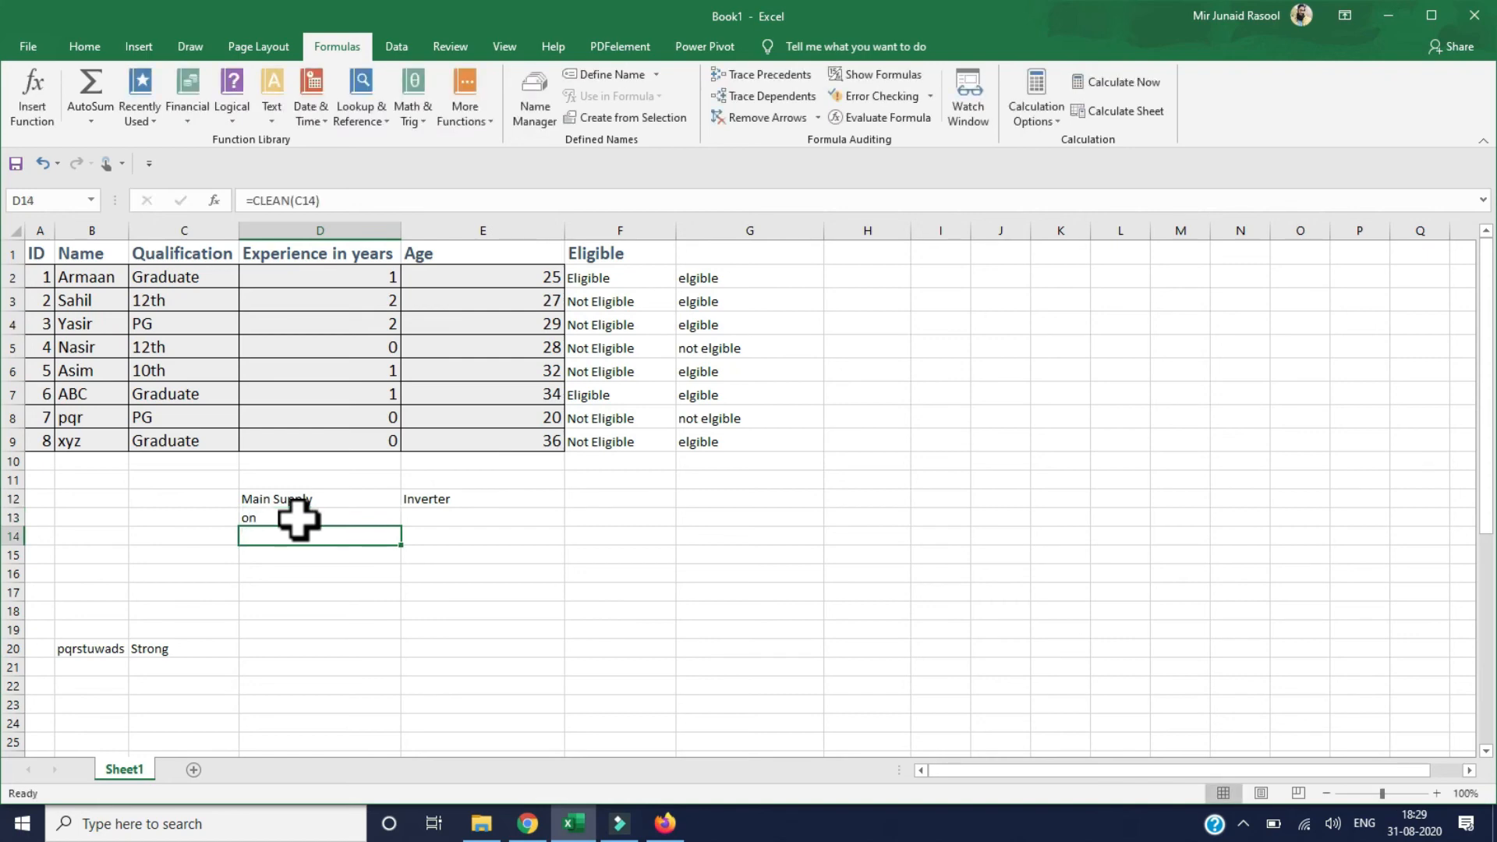
{"action": "type", "text": "off"}
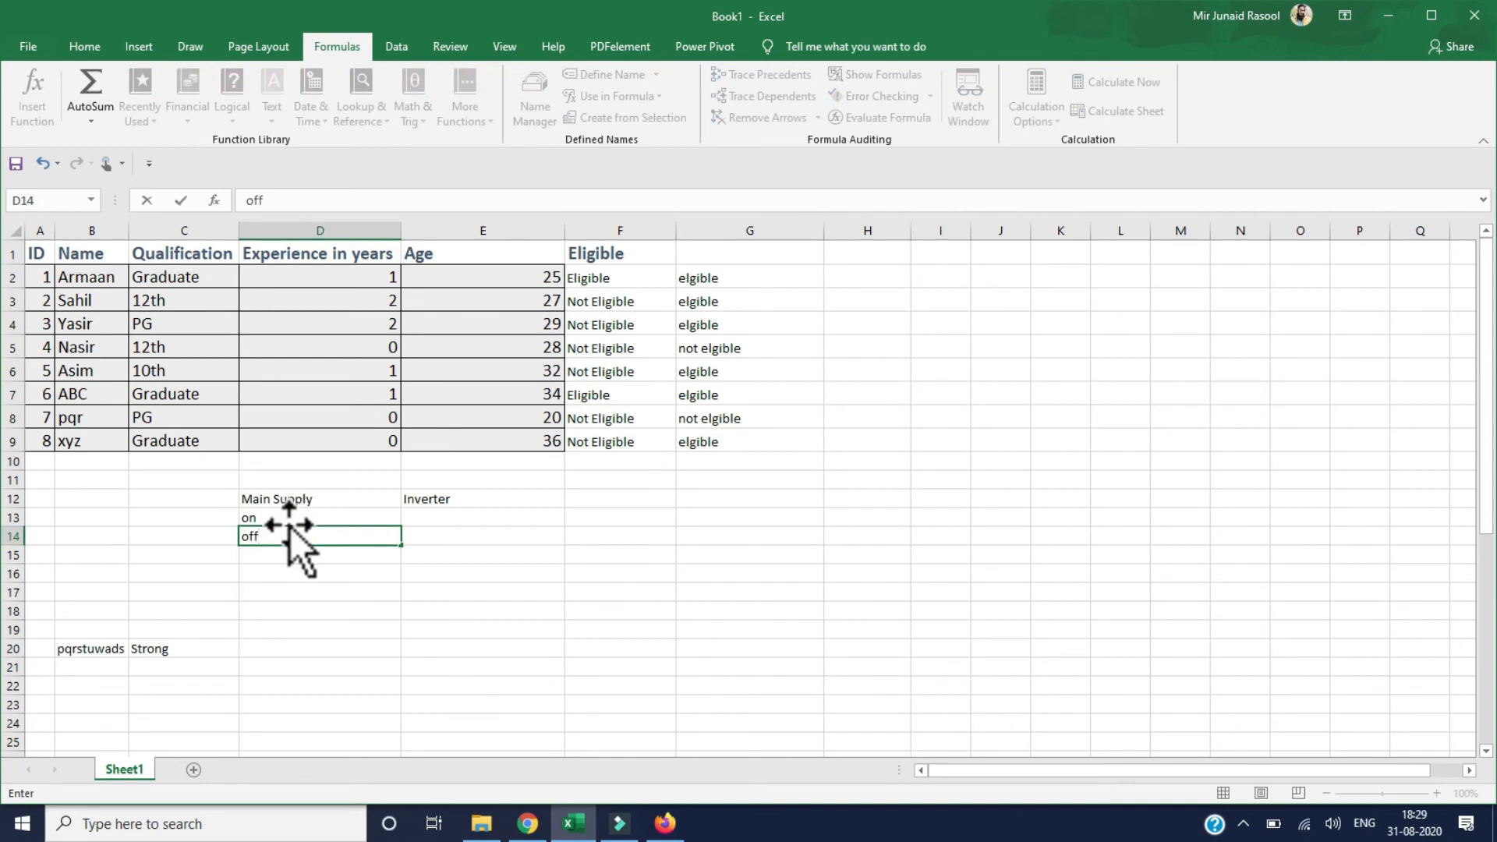
{"action": "left_click", "coordinate": [357, 573]}
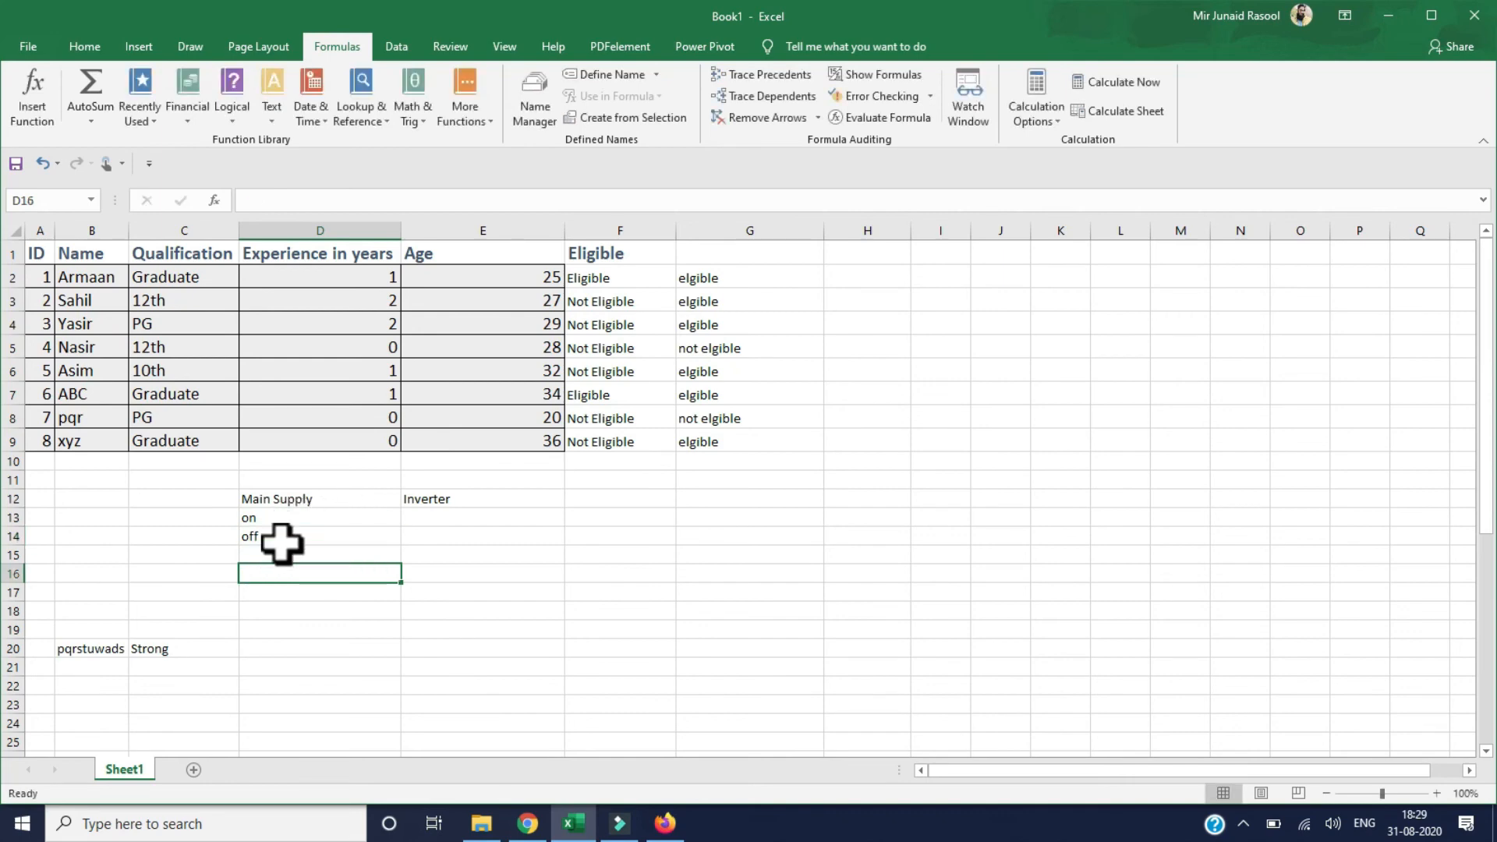
{"action": "left_click", "coordinate": [312, 499]}
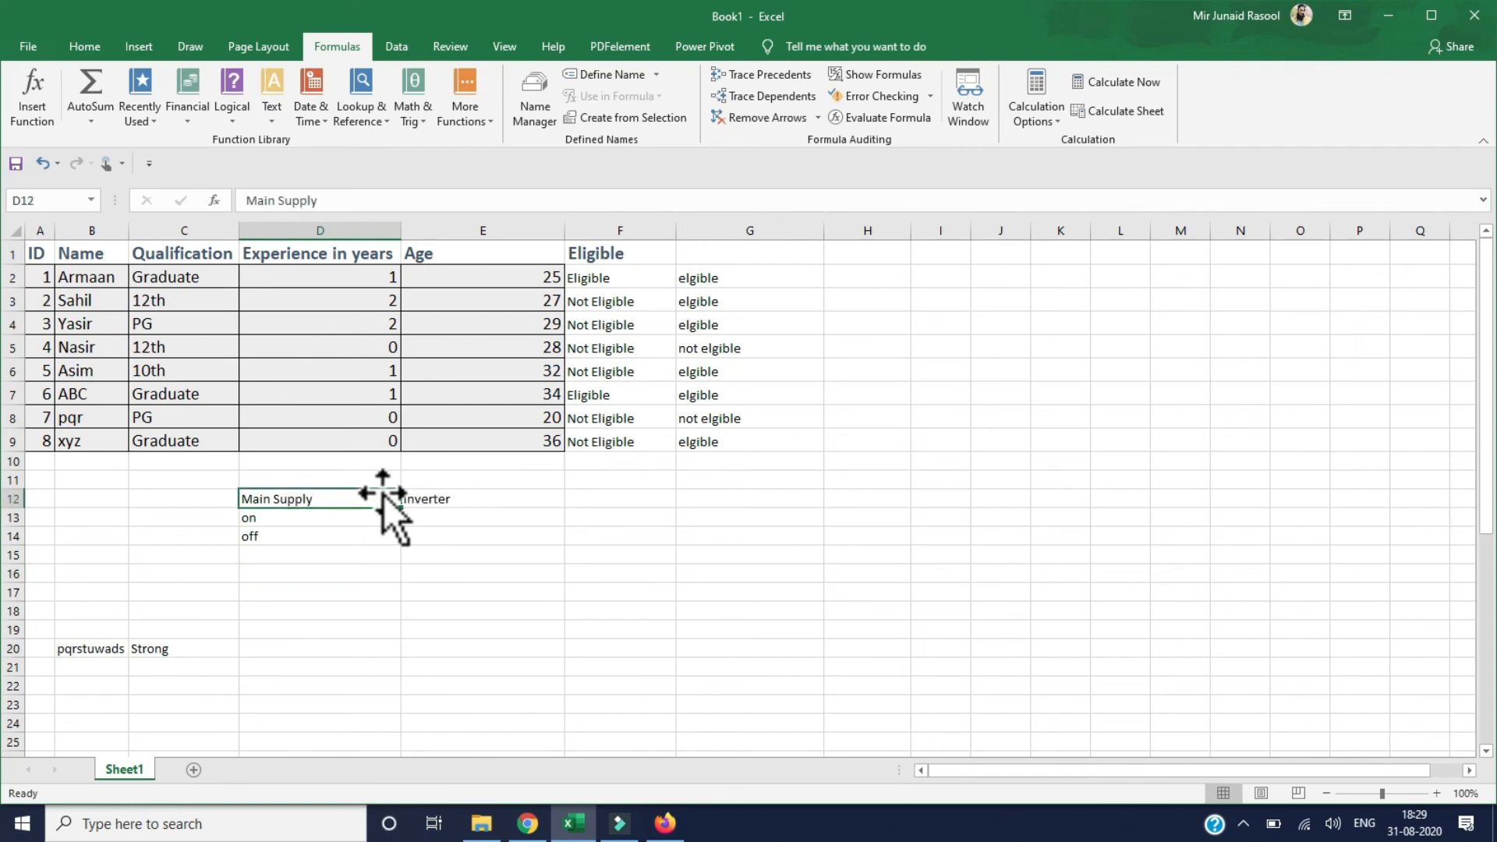
{"action": "left_click", "coordinate": [261, 521]}
{"action": "left_click", "coordinate": [265, 537]}
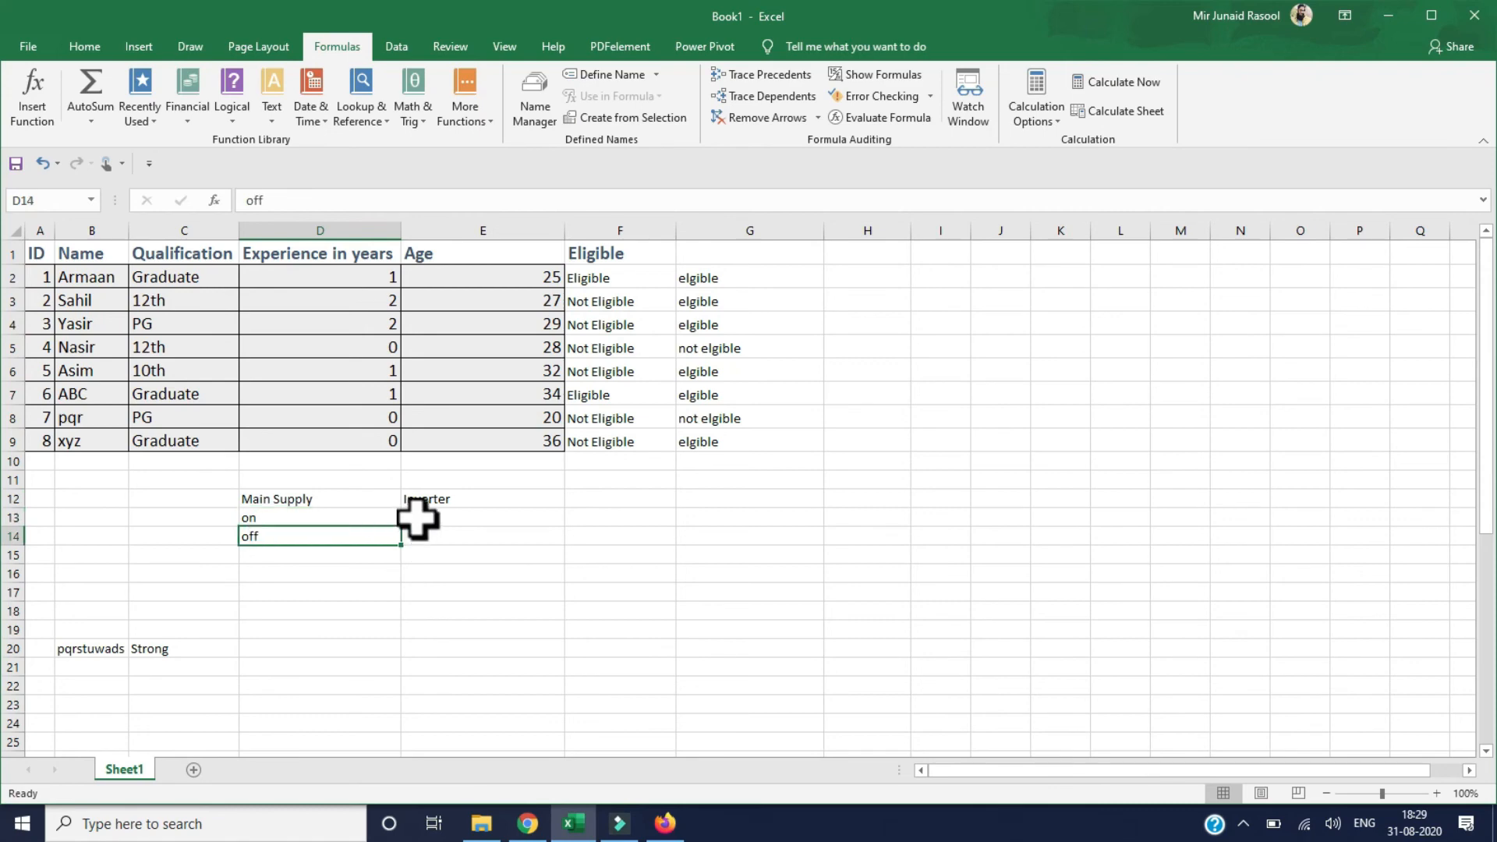
Step: Enter the formula =NOT(D13="on") in E13 below the Inverter label and fill it down to E14
{"action": "left_click", "coordinate": [417, 519]}
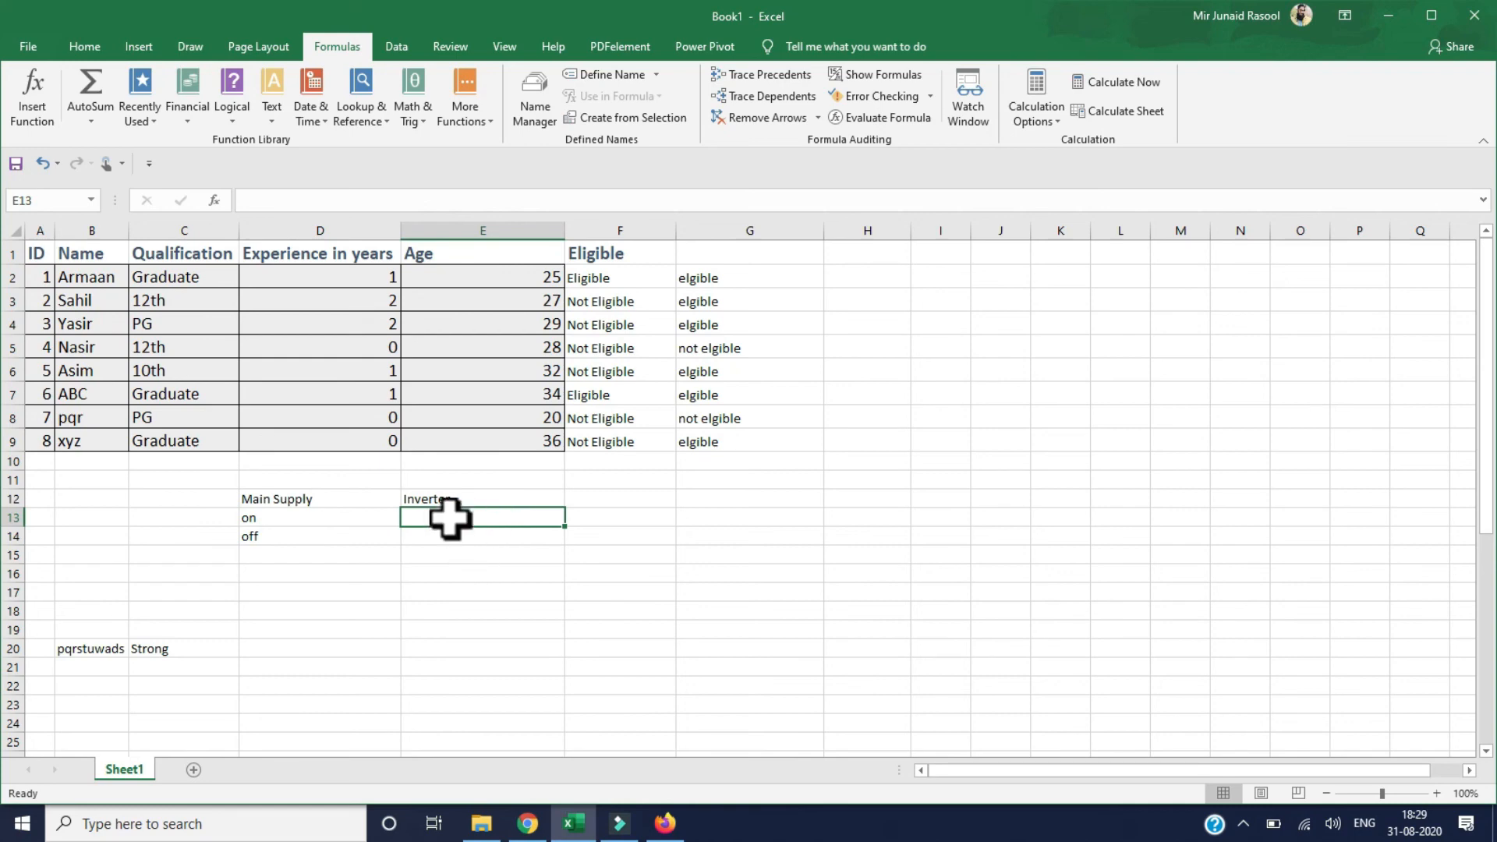
{"action": "type", "text": "=no"}
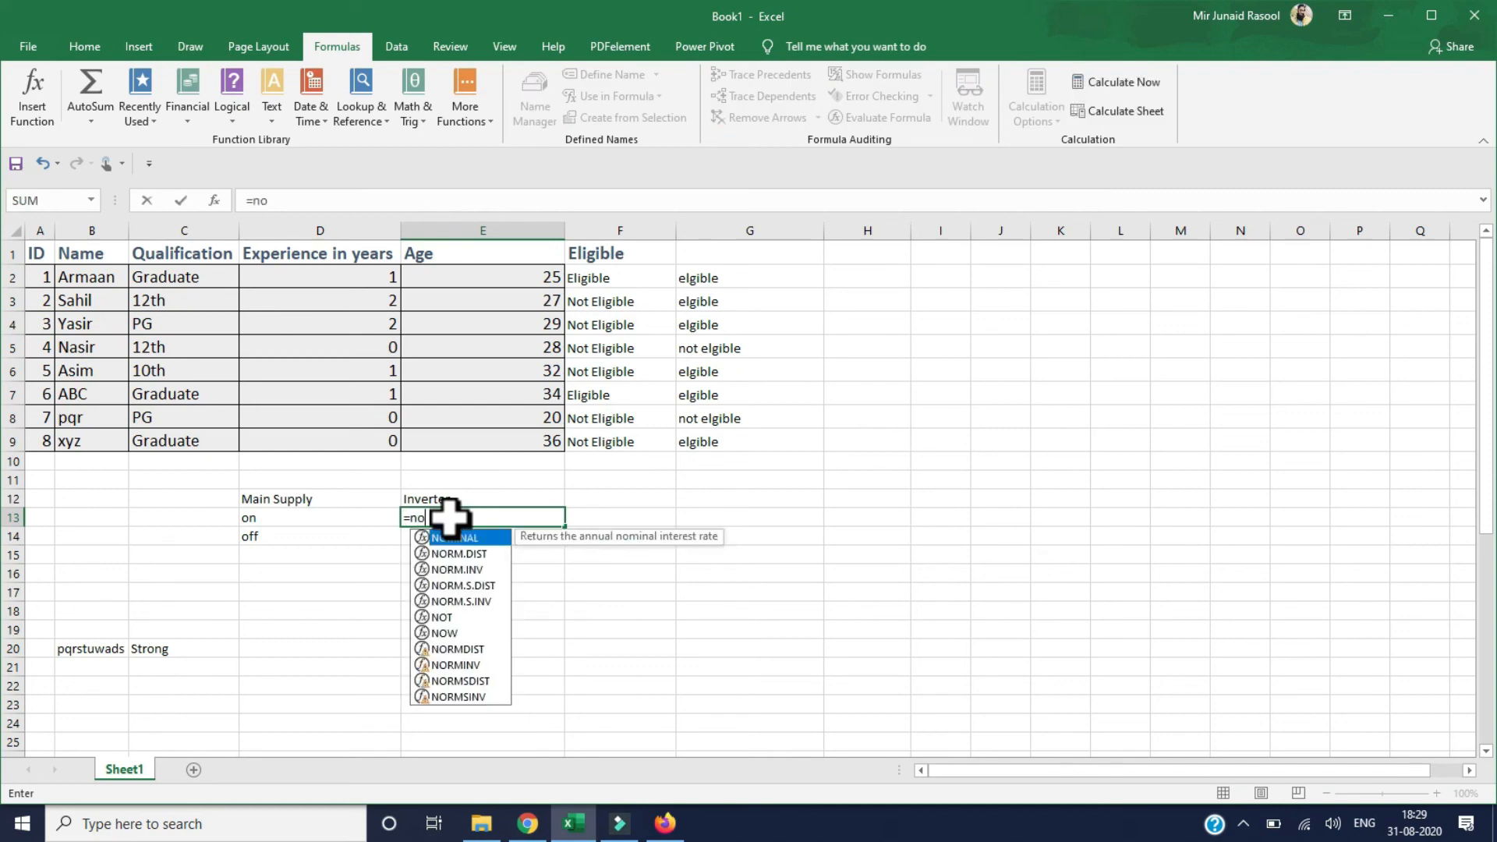
{"action": "type", "text": "t("}
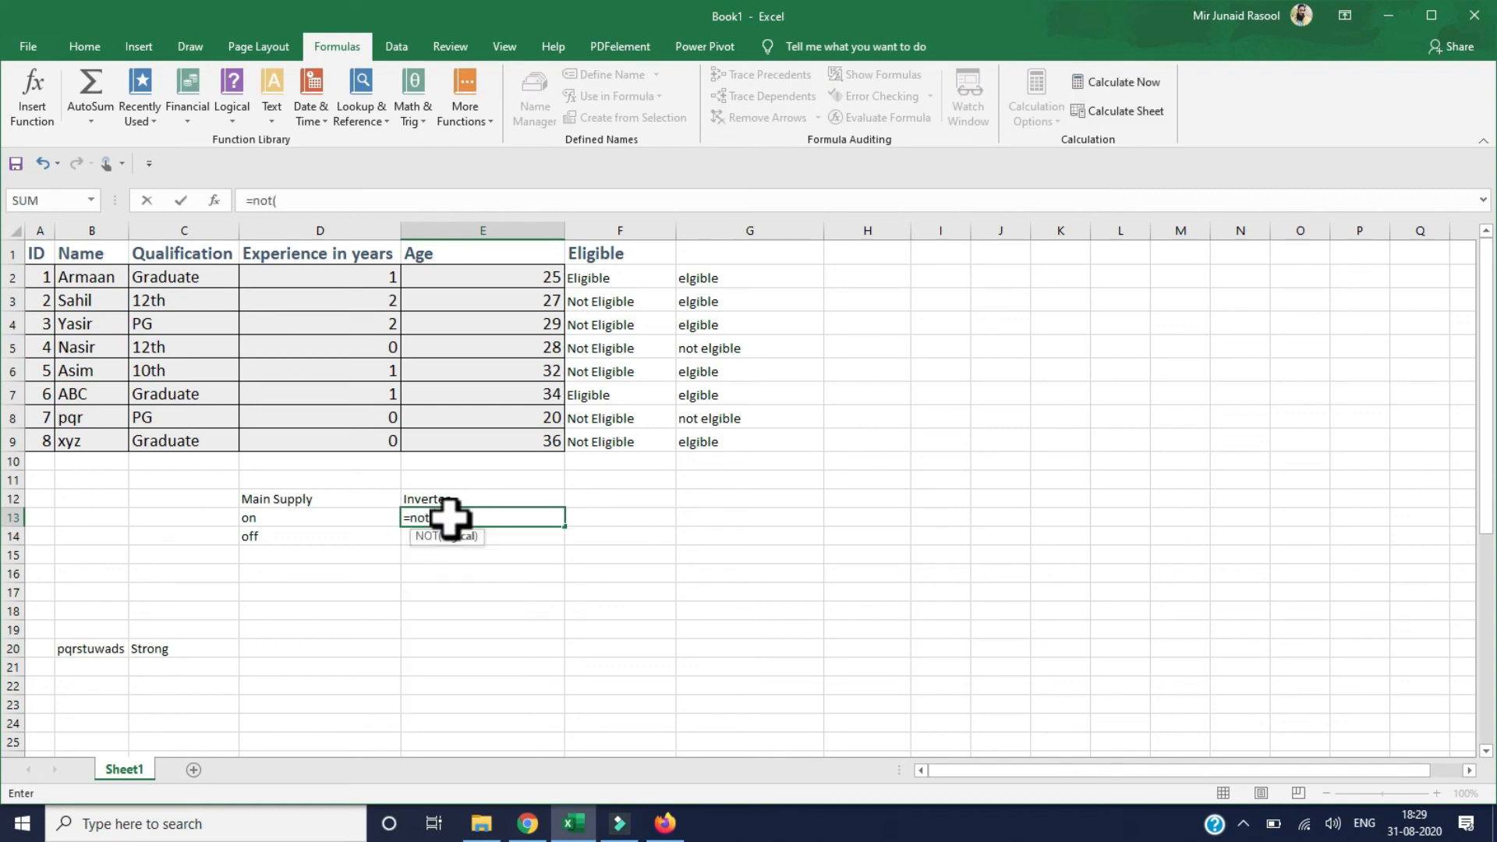
{"action": "left_click", "coordinate": [312, 518]}
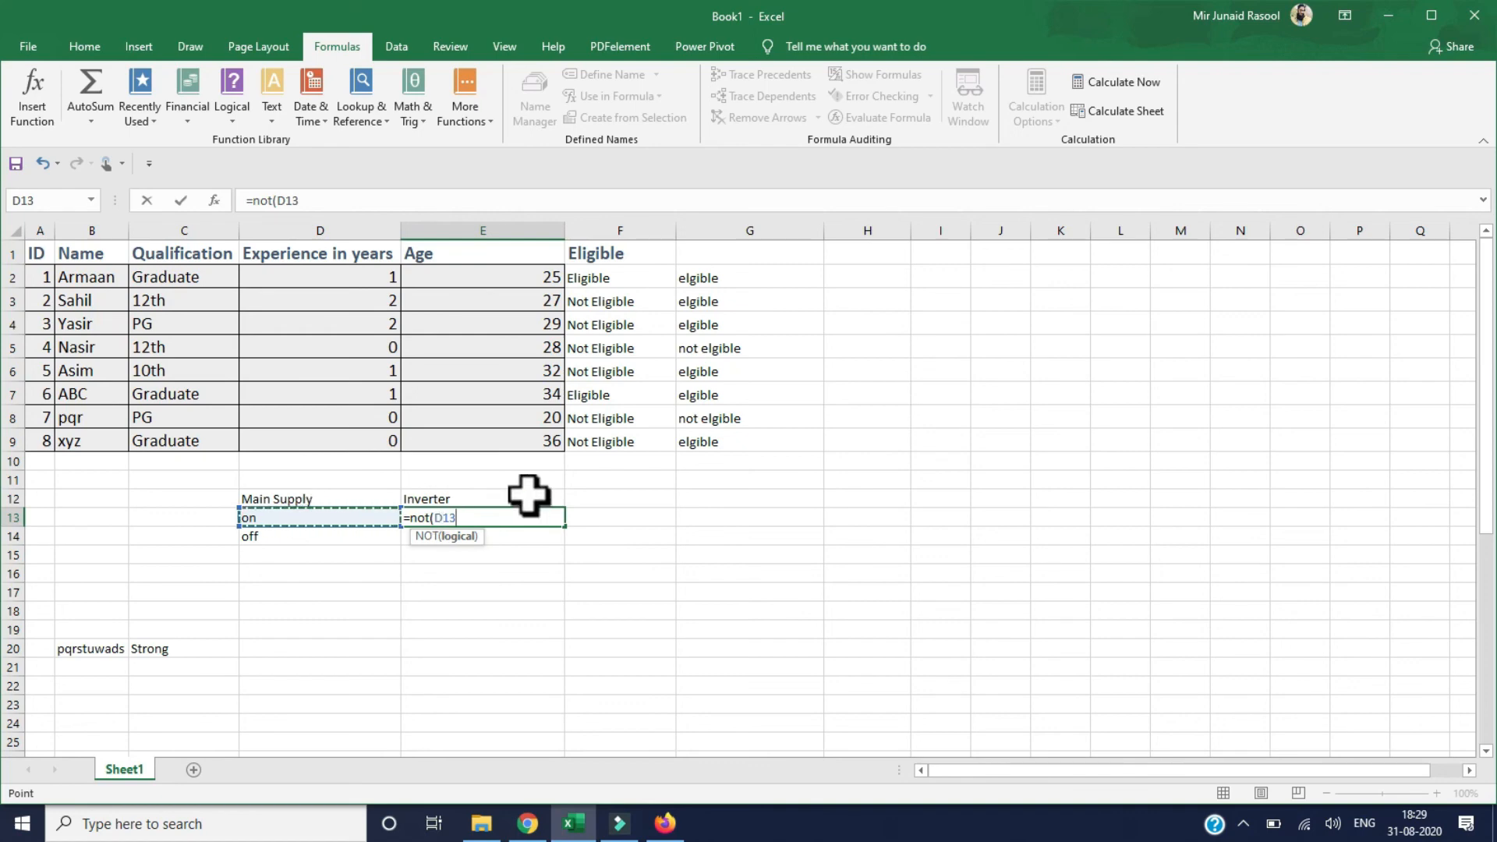
{"action": "type", "text": "=\"on\")"}
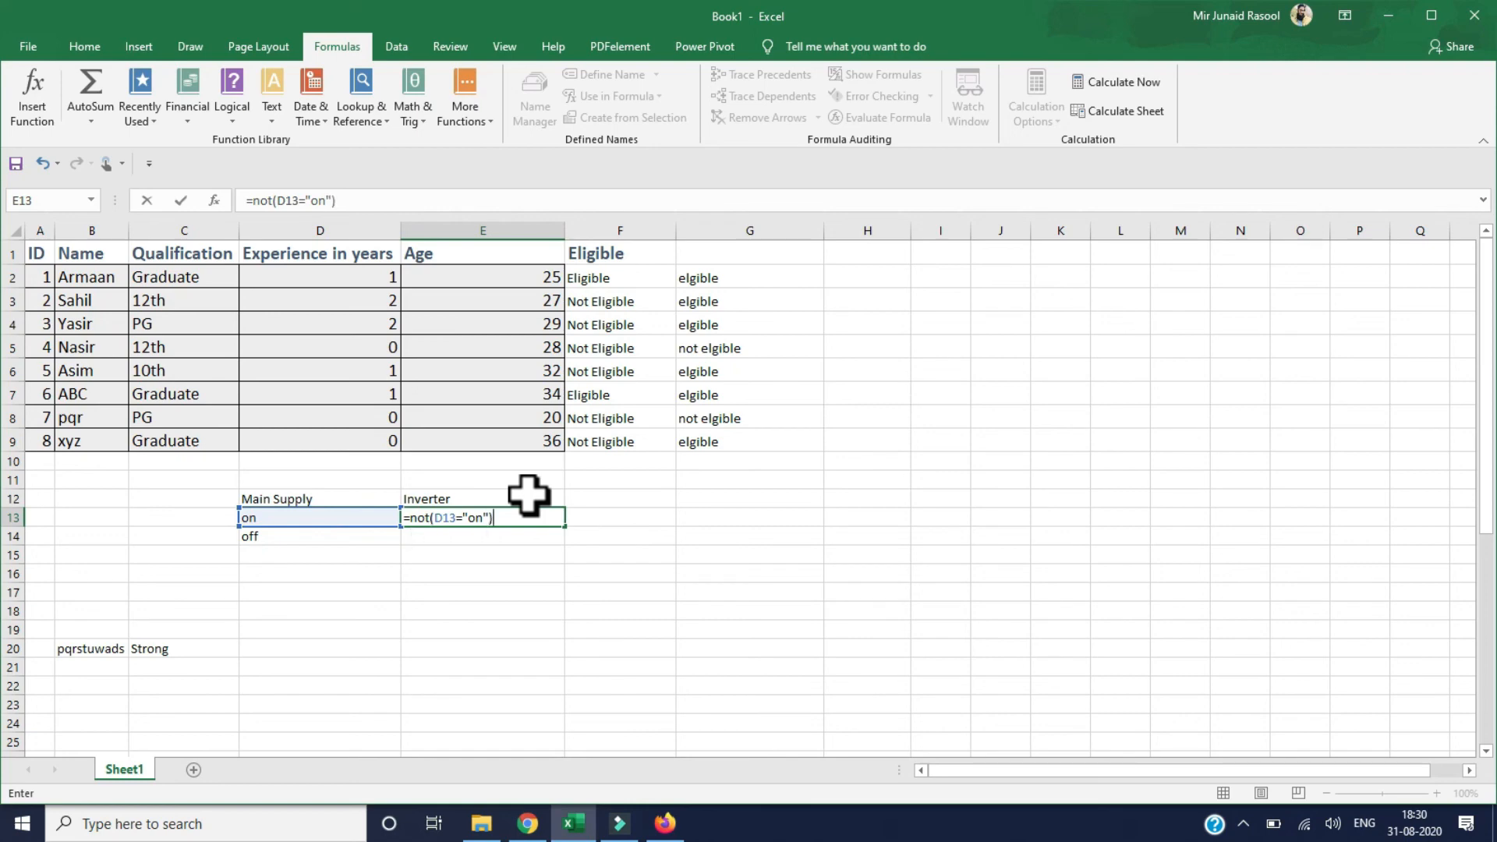
{"action": "key", "text": "ctrl+Return"}
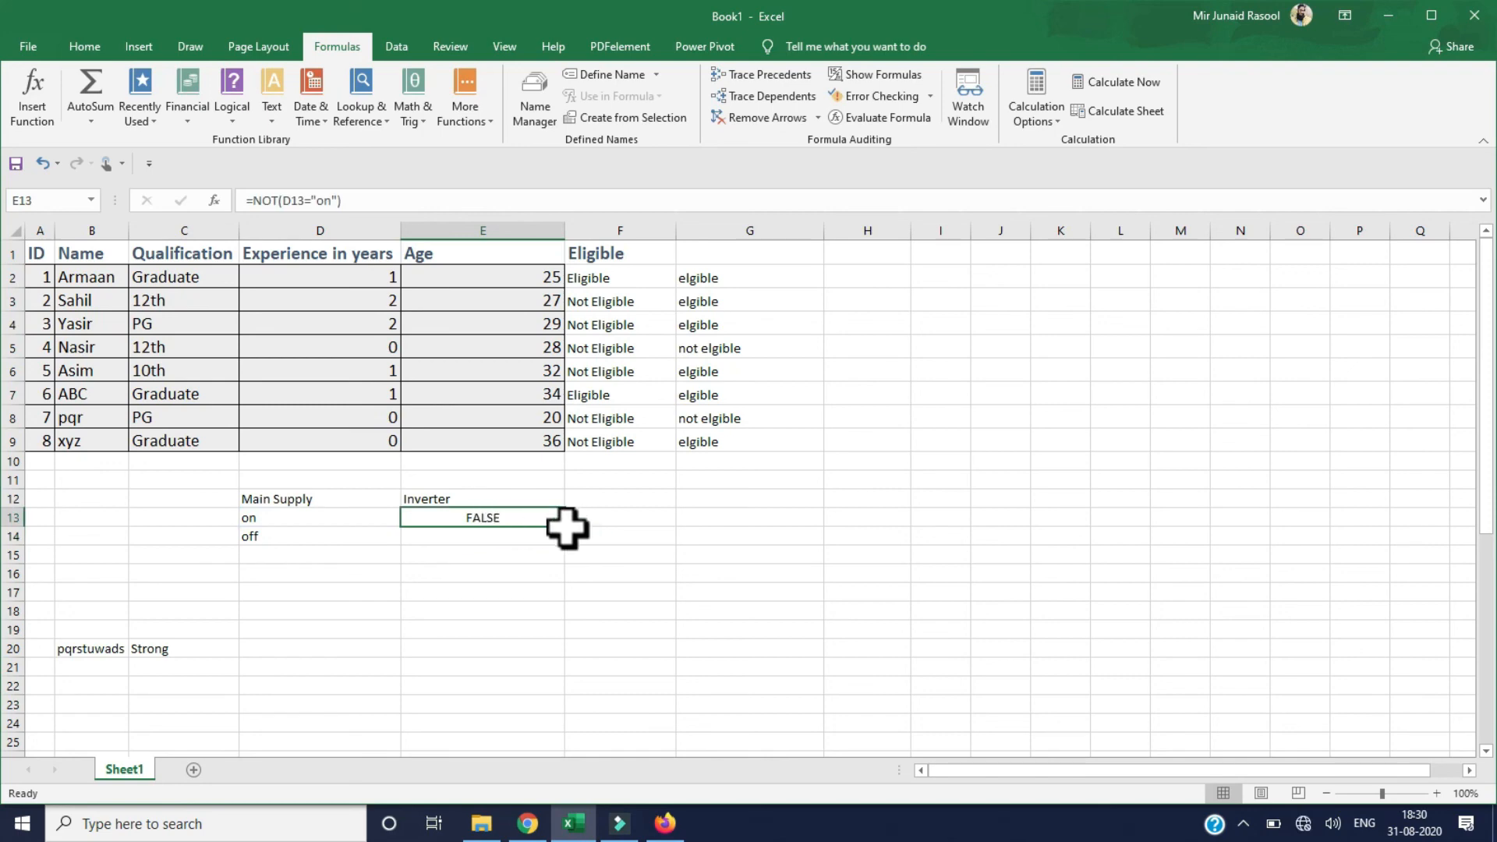
{"action": "left_click_drag", "start_coordinate": [565, 527], "coordinate": [563, 546]}
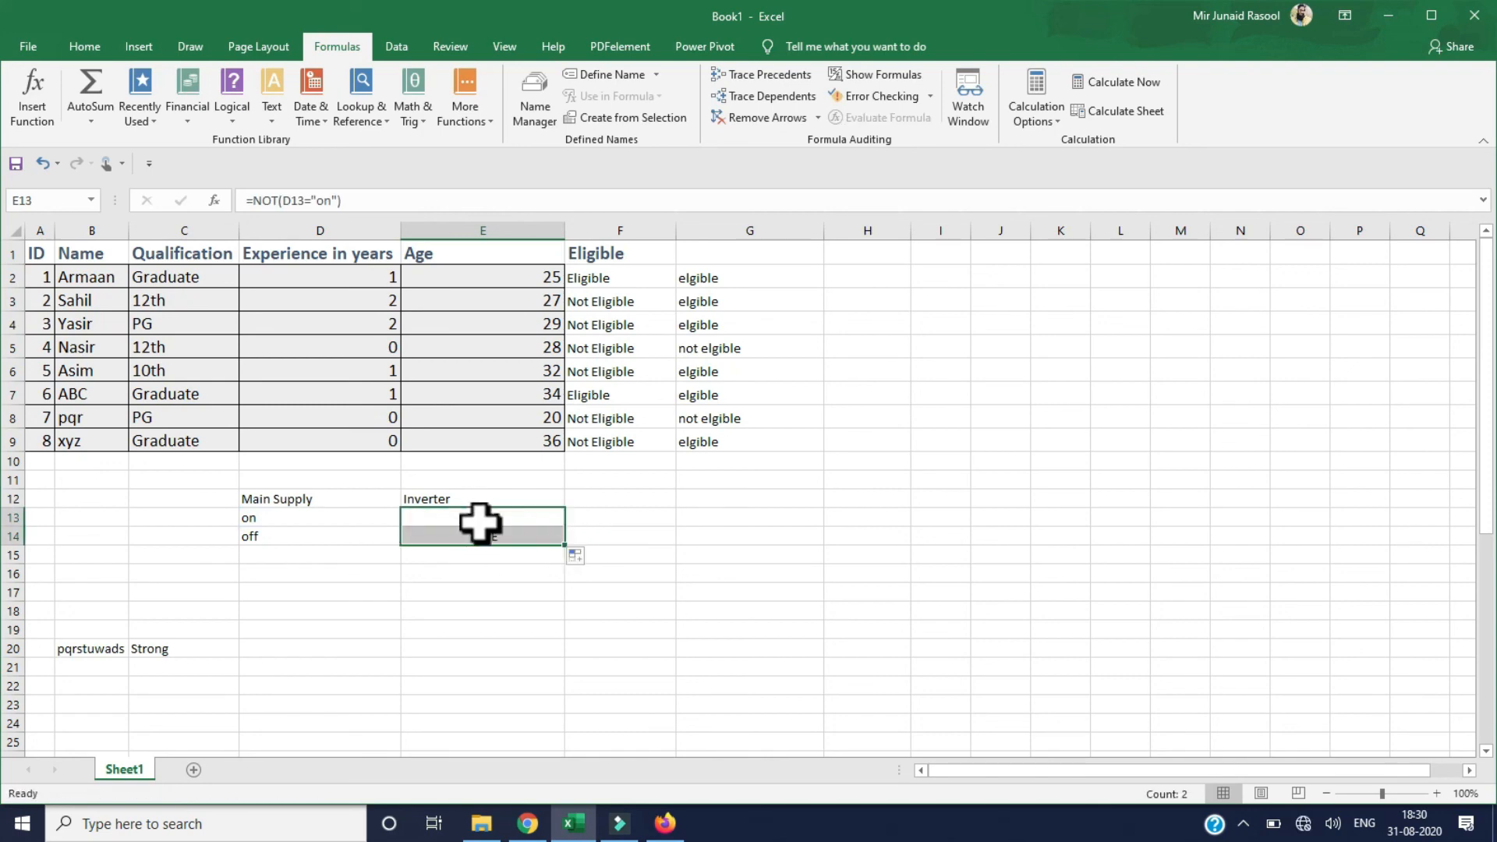
Step: Compare the Main Supply values in D13 and D14 with the NOT formula results in E13 and E14
{"action": "left_click", "coordinate": [269, 519]}
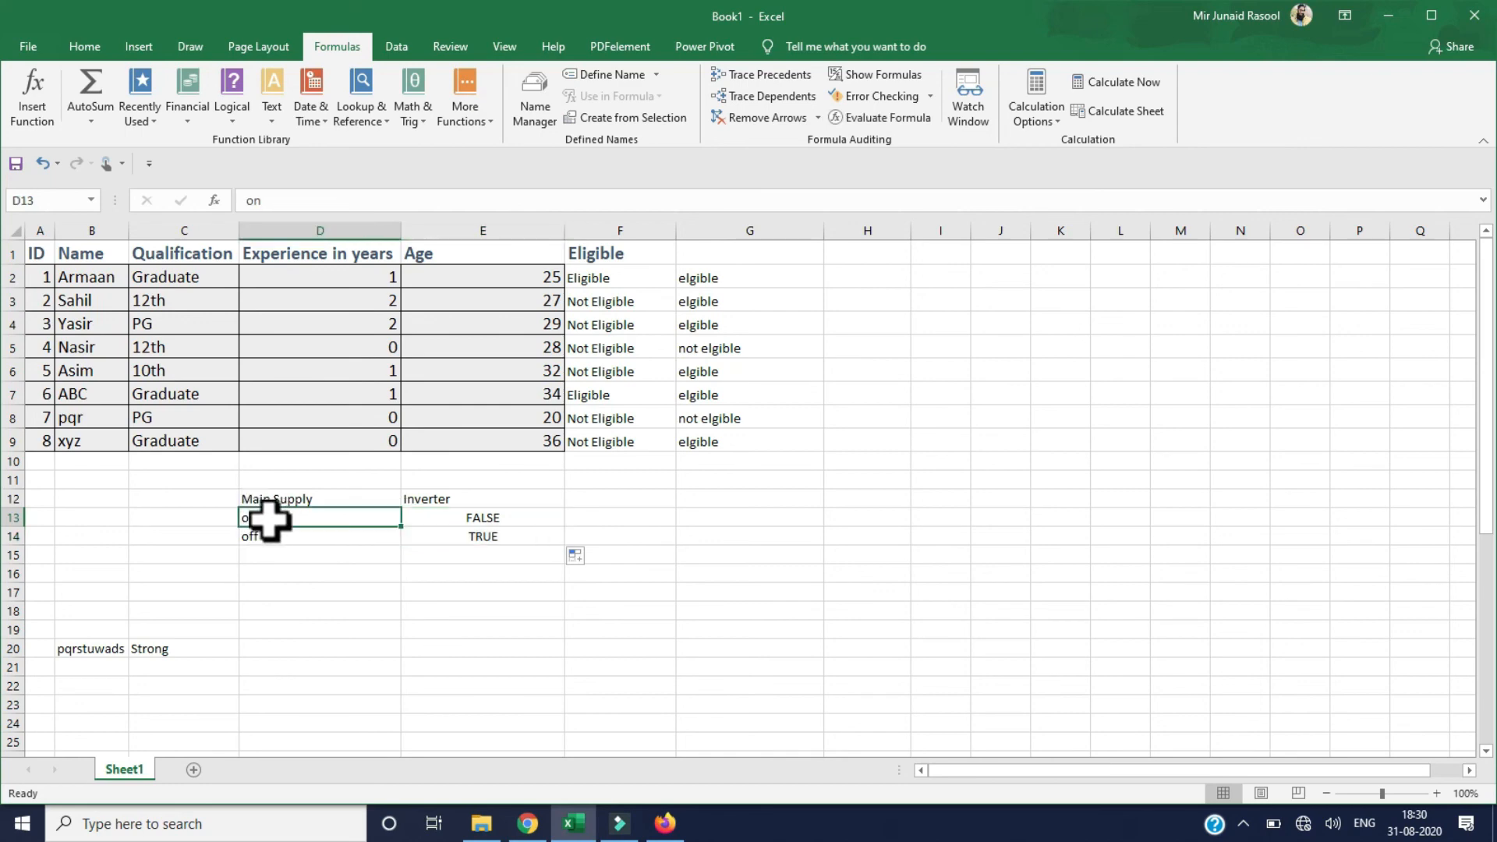
{"action": "left_click", "coordinate": [449, 517]}
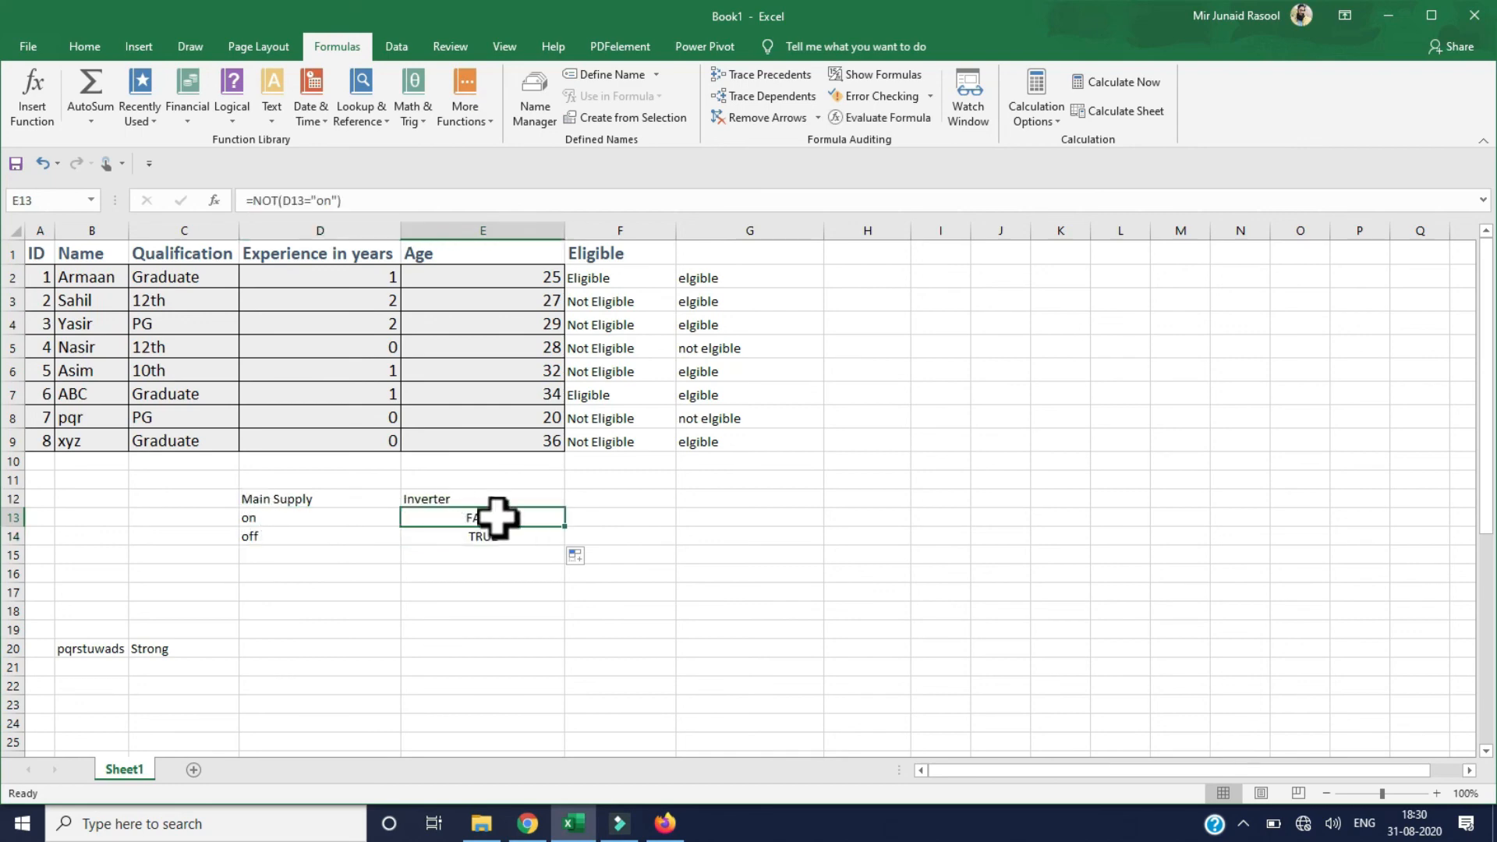
{"action": "left_click", "coordinate": [263, 537]}
{"action": "type", "text": "off"}
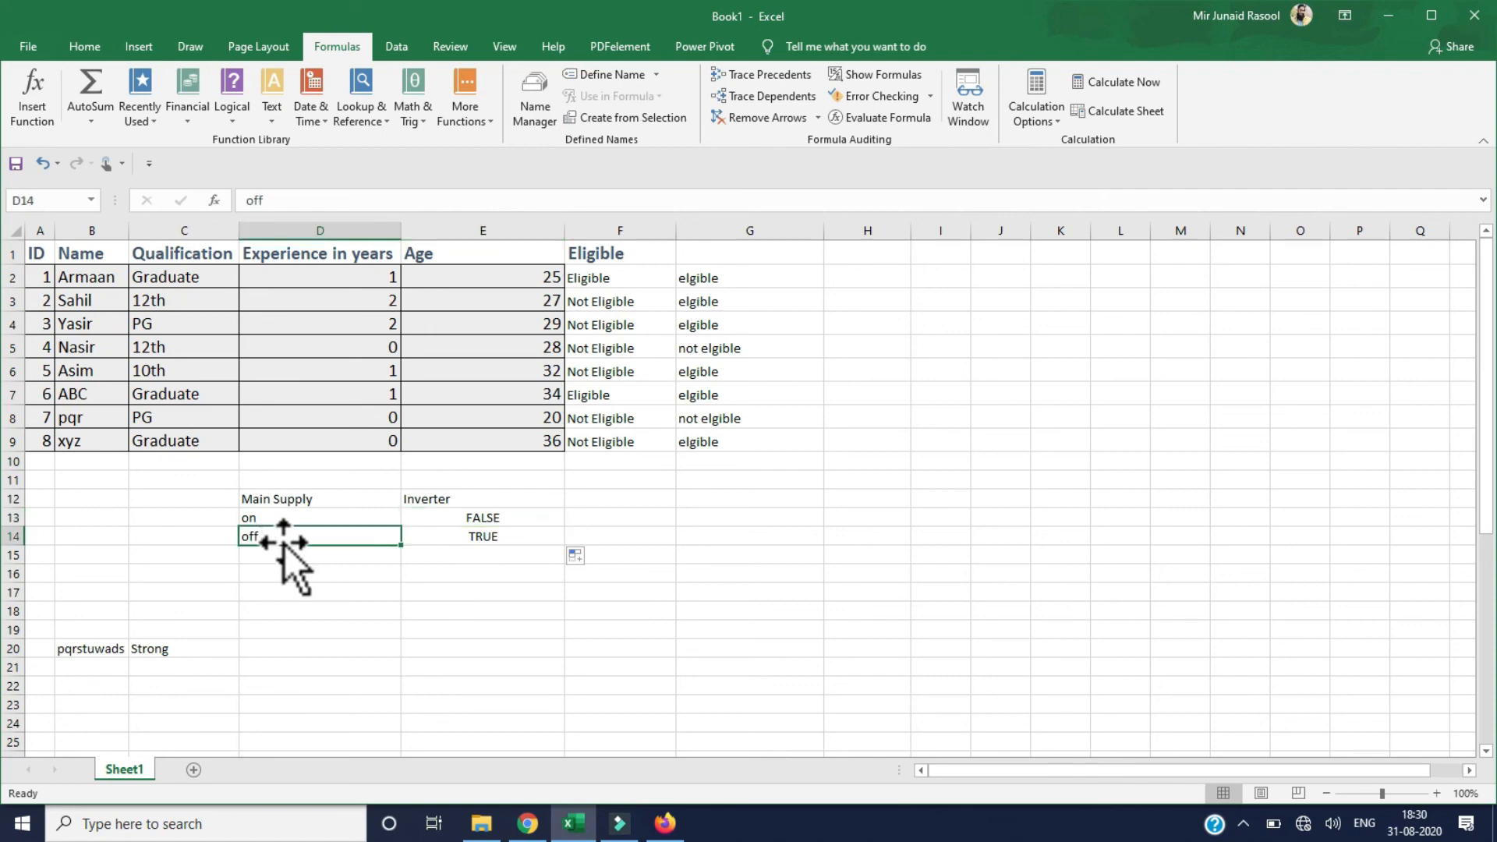
{"action": "key", "text": "ctrl+Return"}
{"action": "left_click", "coordinate": [503, 538]}
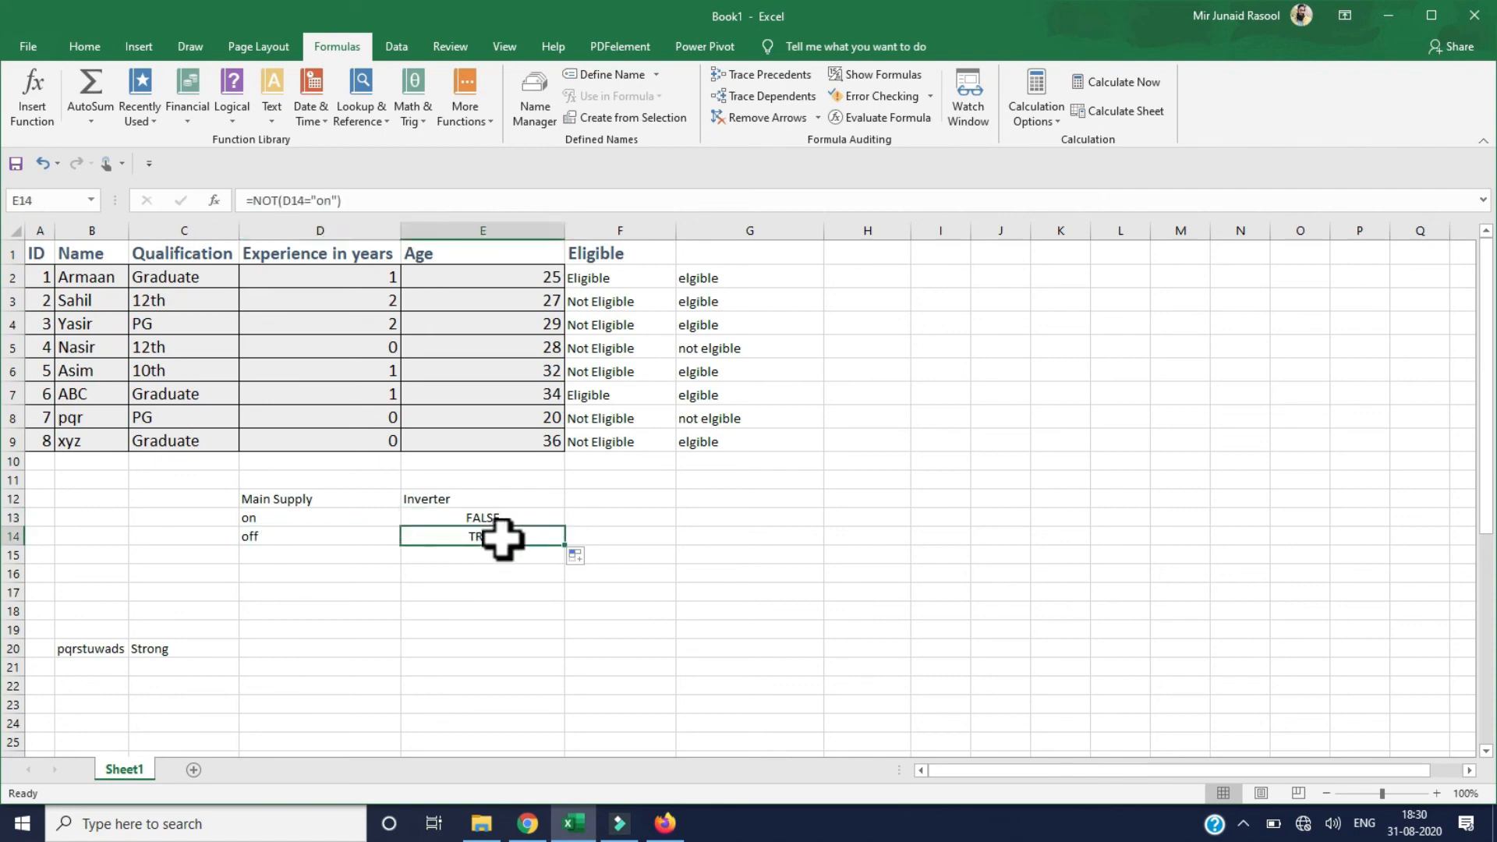
Step: Select the example range D12:E14 and clear the Main Supply label in D12
{"action": "left_click_drag", "start_coordinate": [254, 496], "coordinate": [484, 543]}
{"action": "key", "text": "BackSpace"}
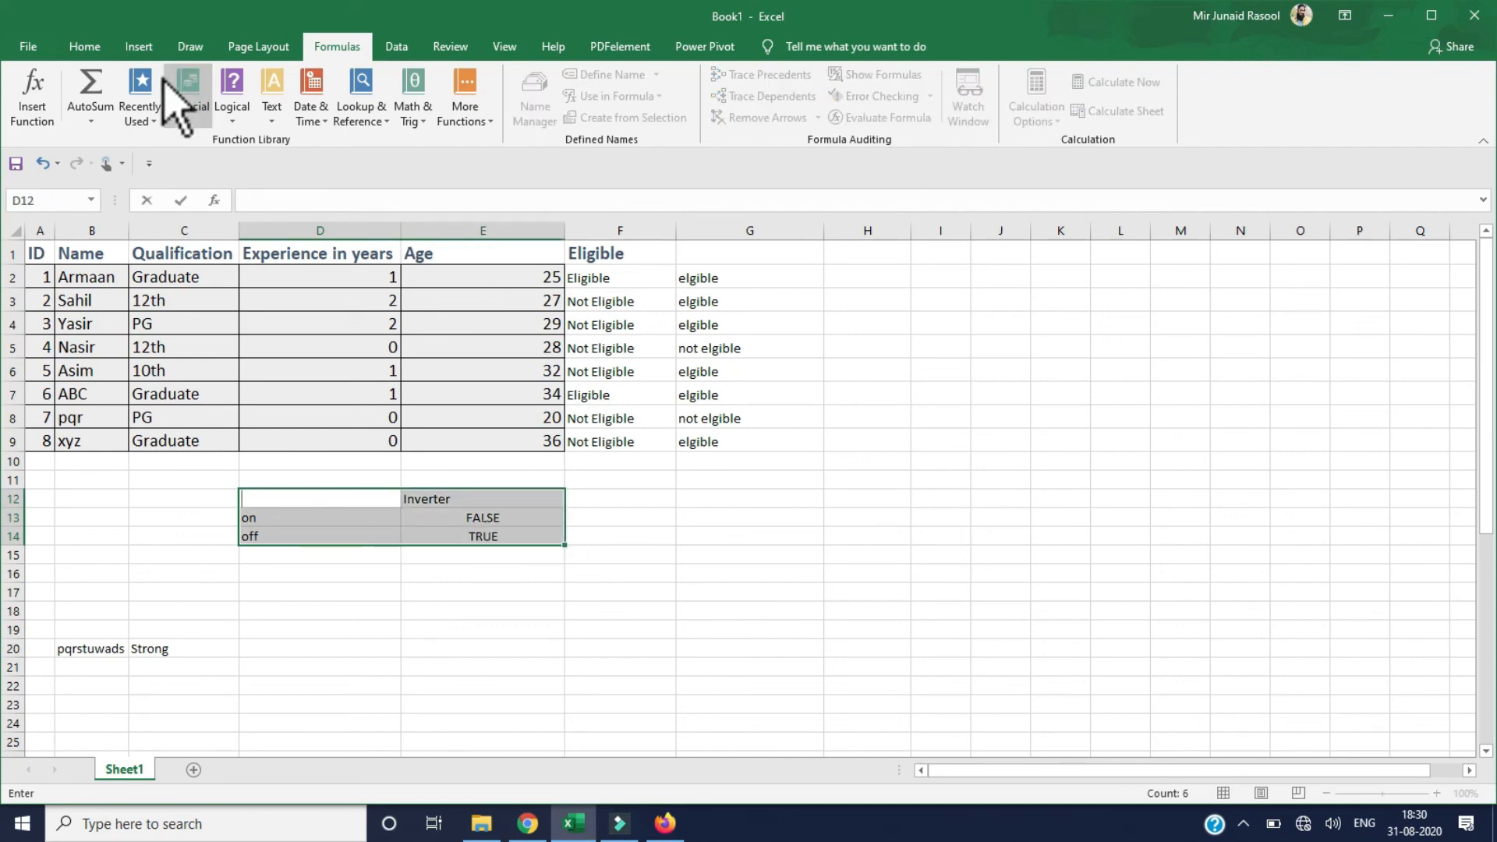
{"action": "left_click", "coordinate": [140, 48]}
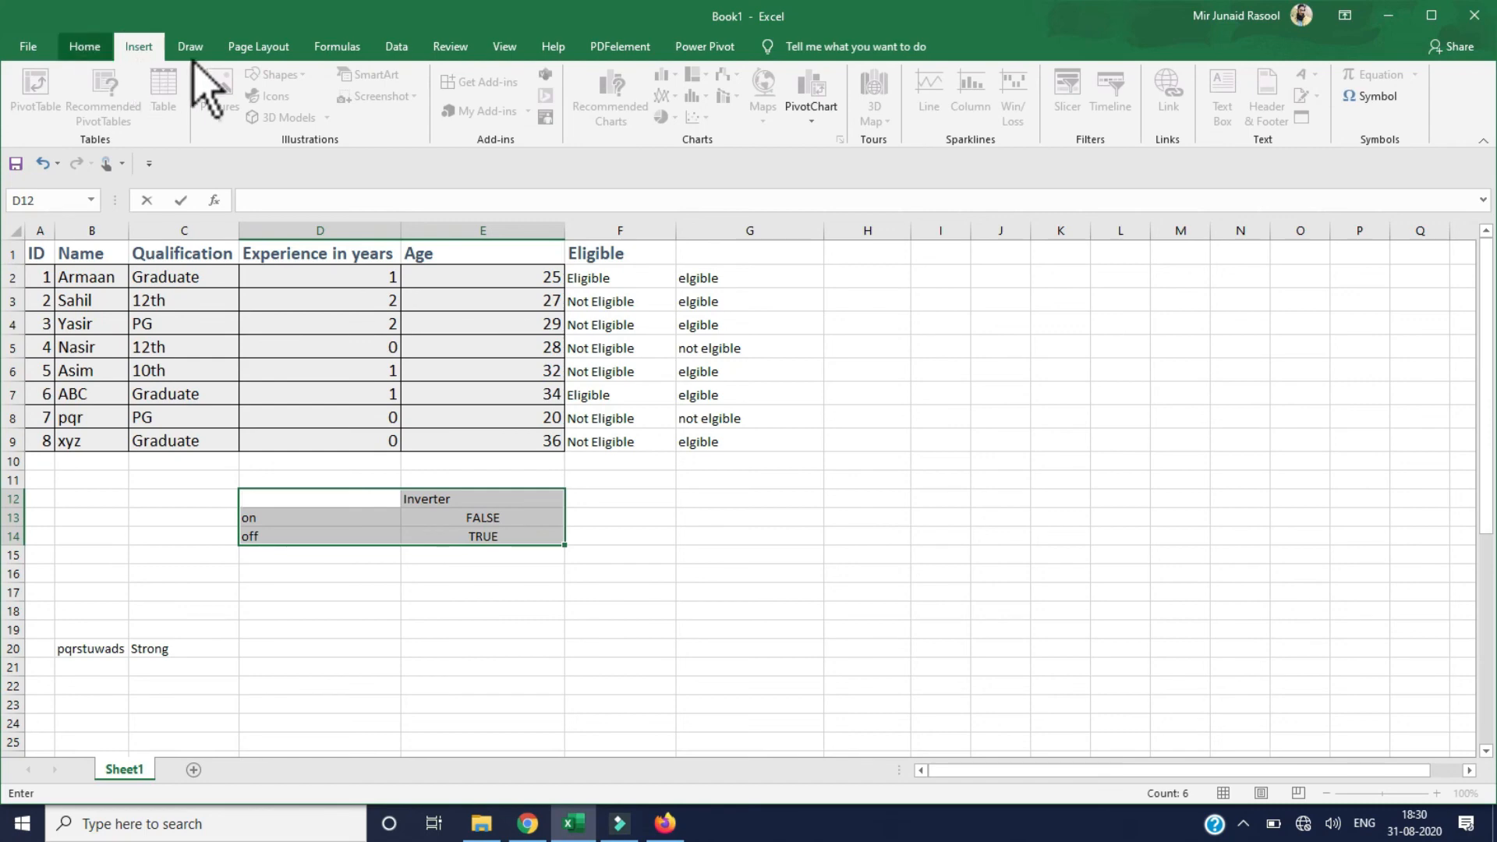
{"action": "left_click", "coordinate": [341, 46]}
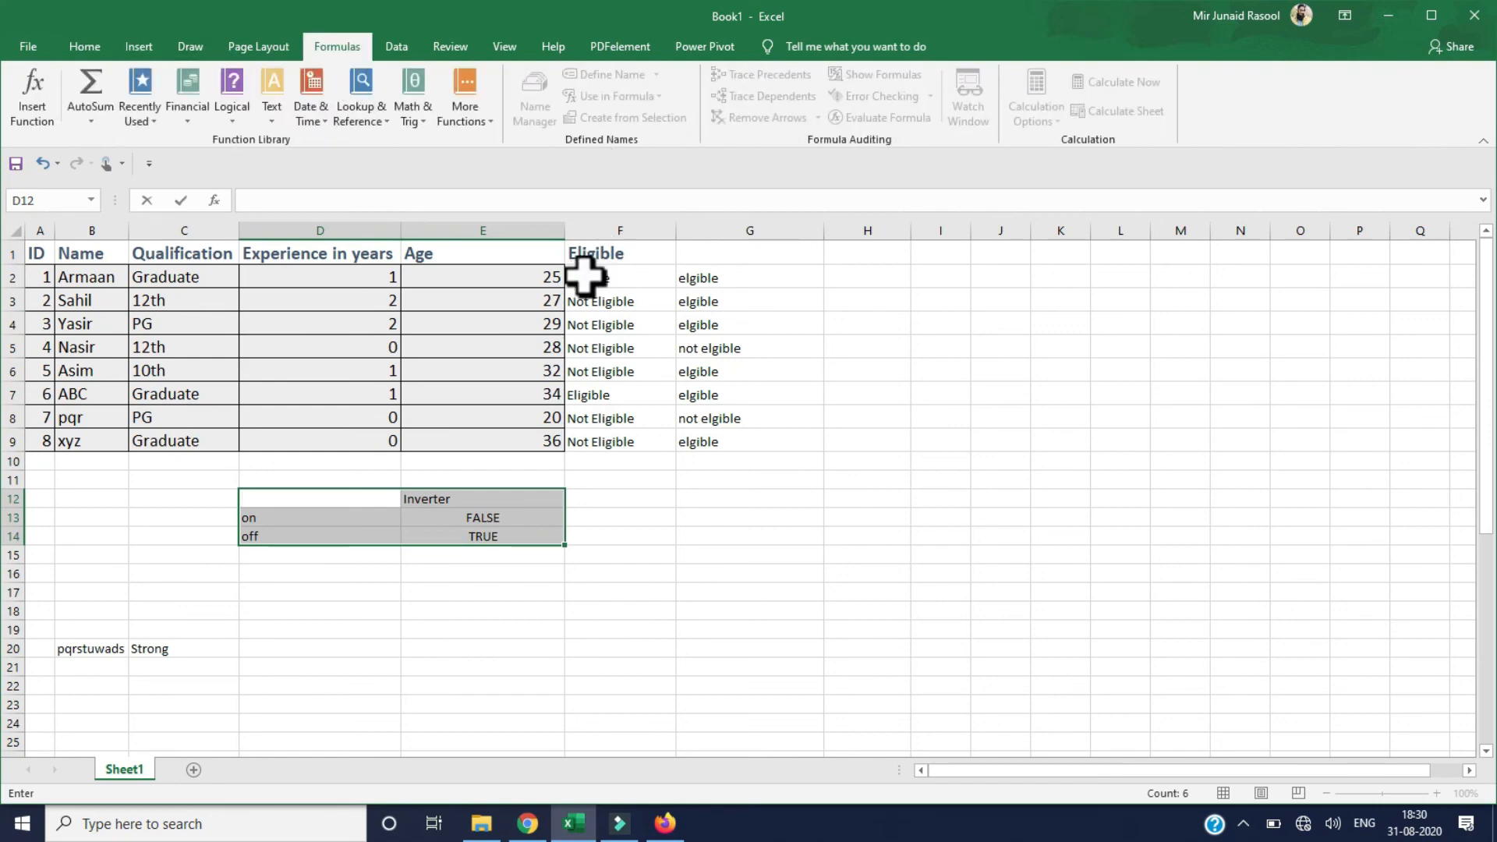
{"action": "left_click", "coordinate": [452, 557]}
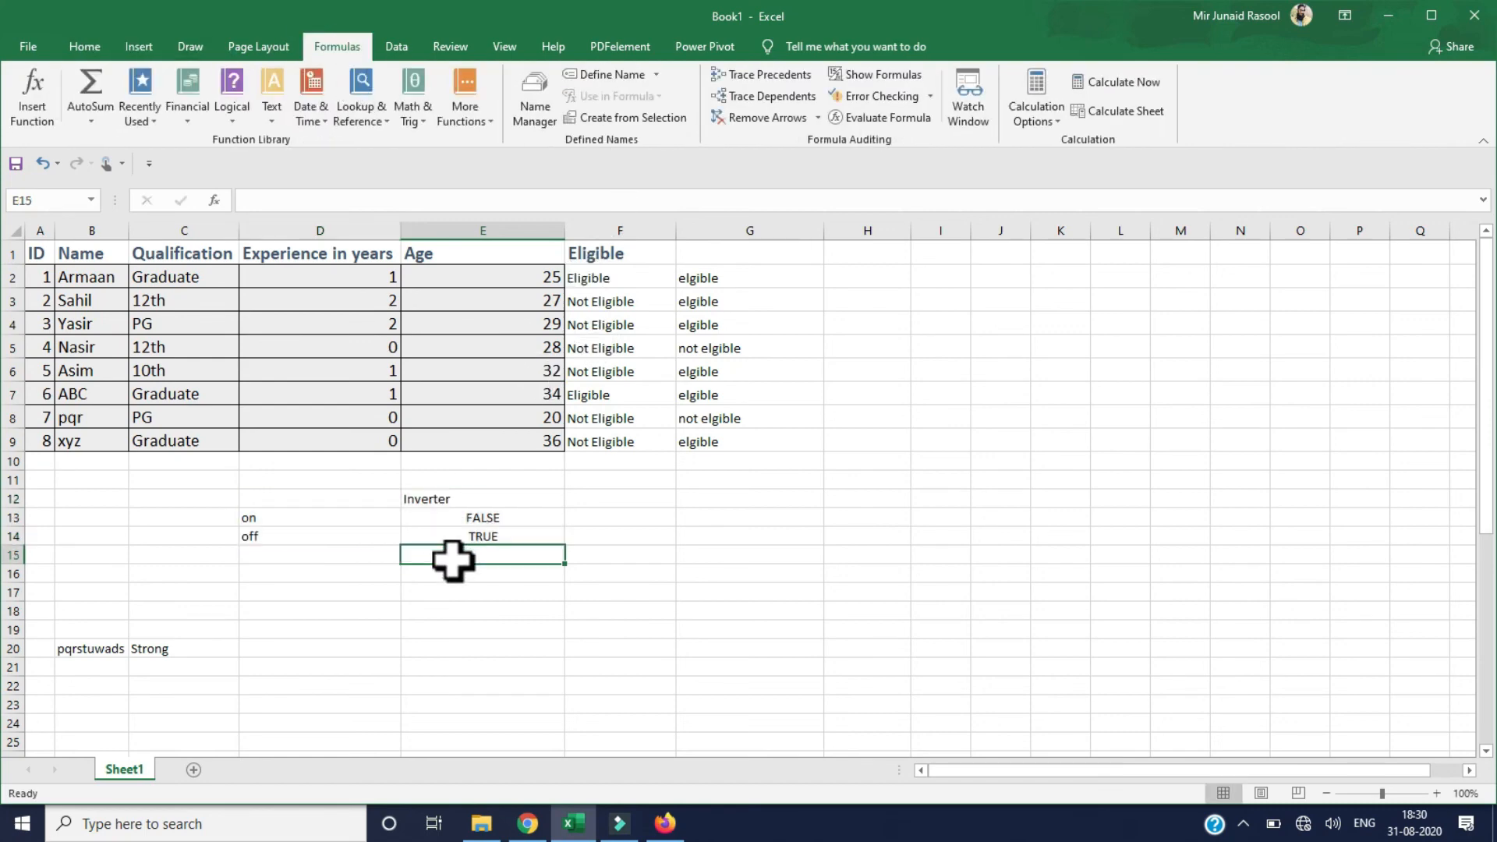